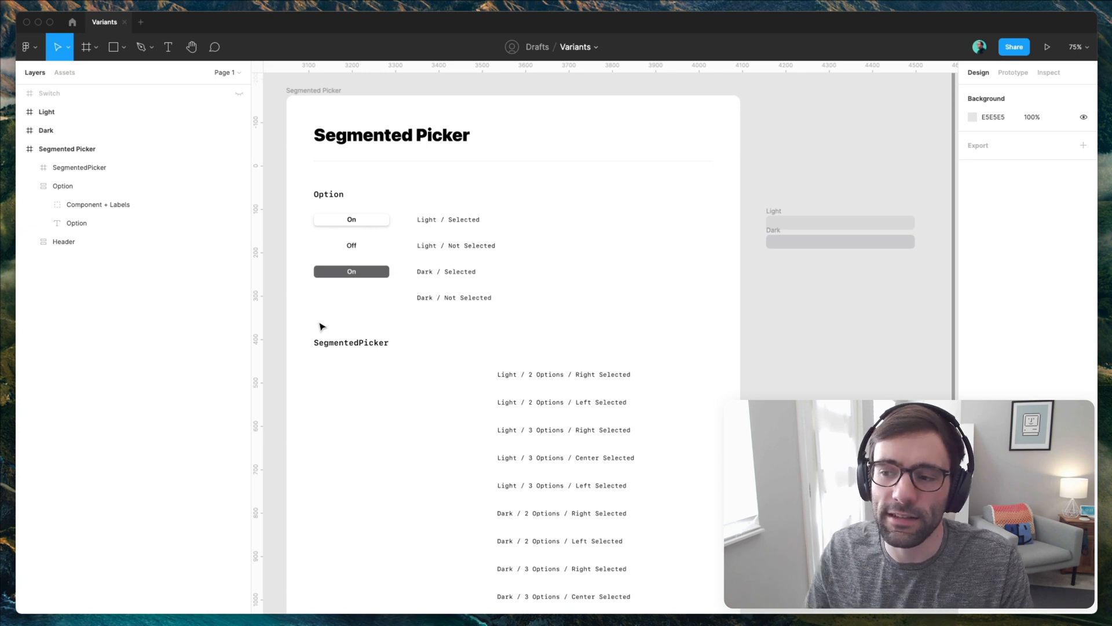
Examine the Option frames in outline view, including the Dark / Not Selected one, and return to the normal display.
click(362, 292)
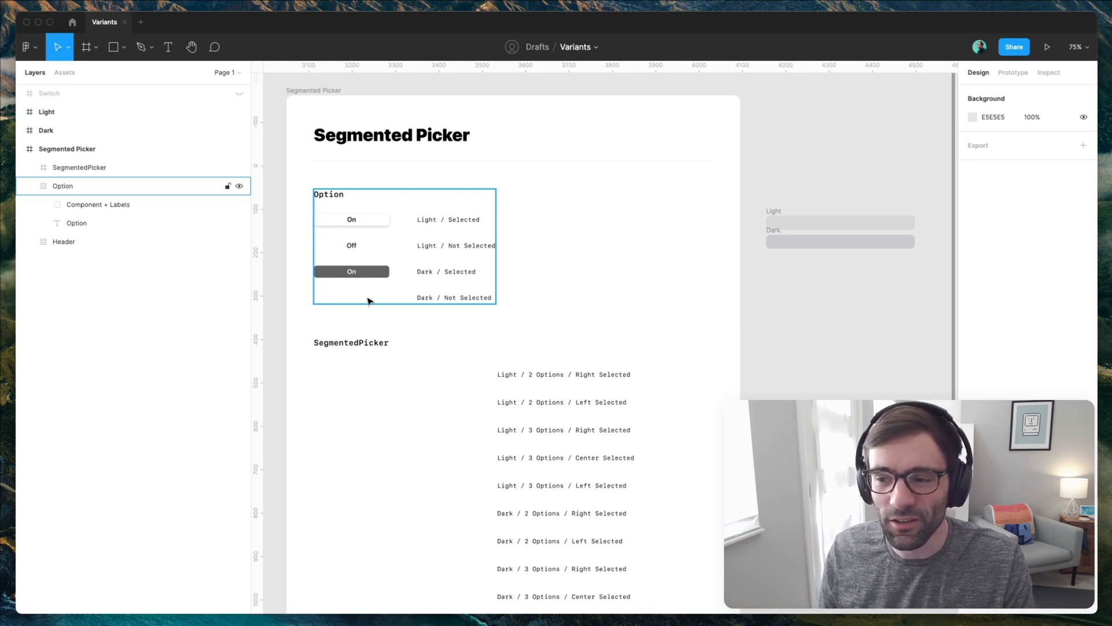
key(Escape)
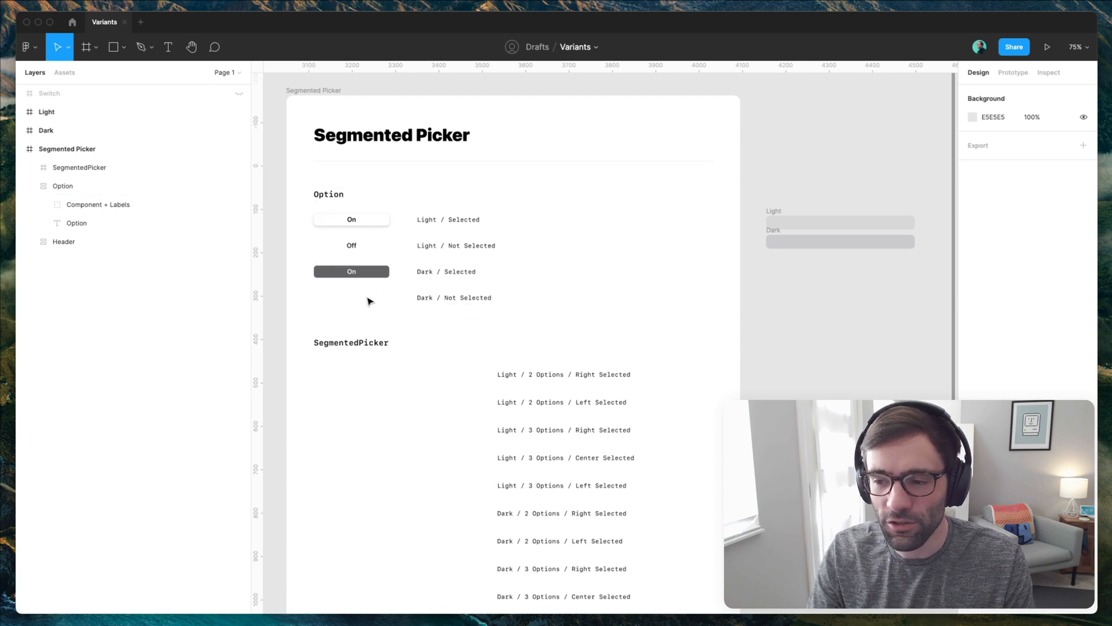
key(super+y)
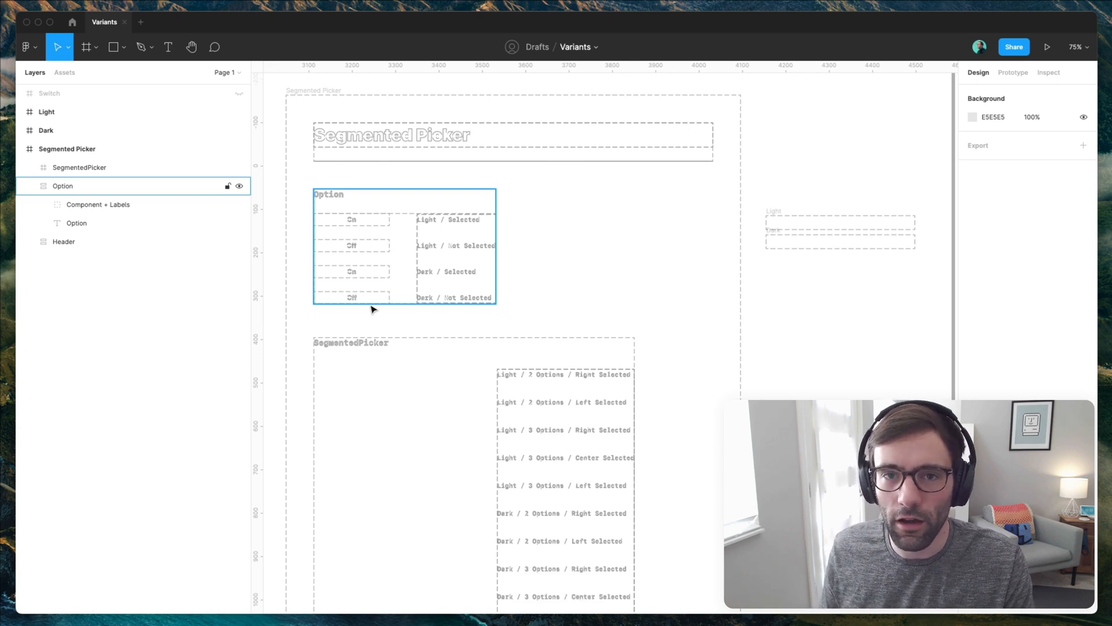
key(super+y)
Turn the four Option frames into individual components in one go and combine them as variants.
click(228, 223)
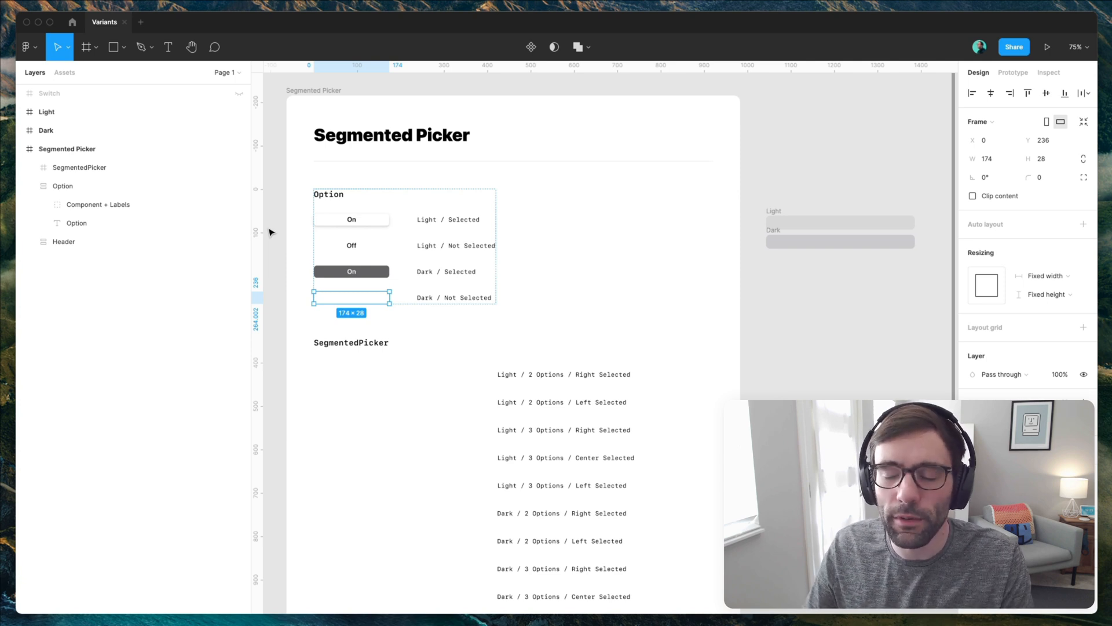
click(42, 207)
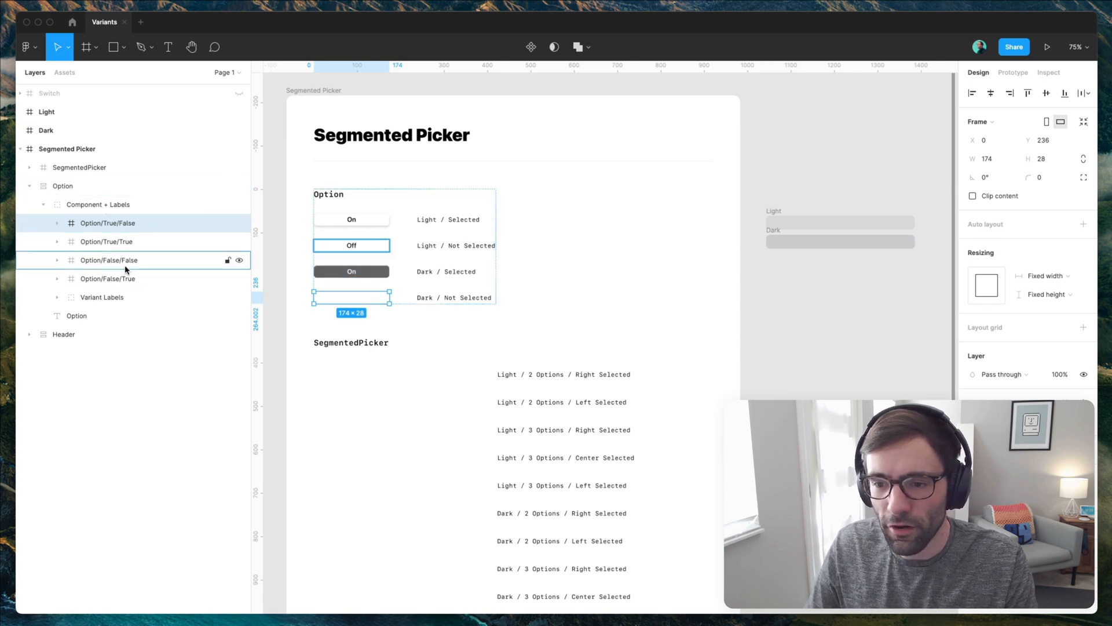
shift+click(119, 279)
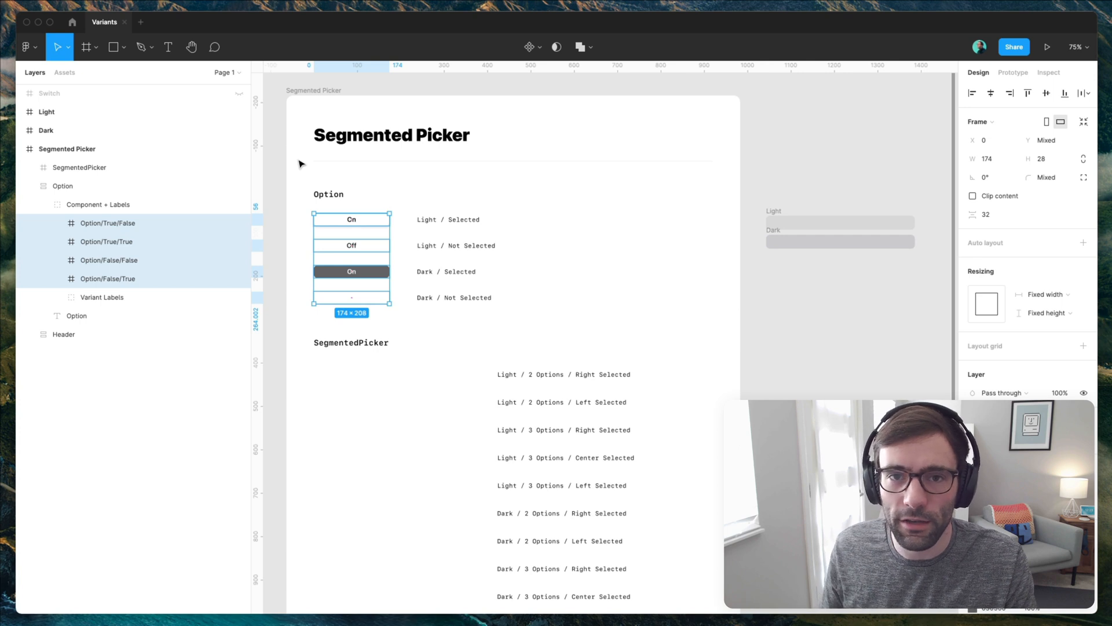
click(541, 48)
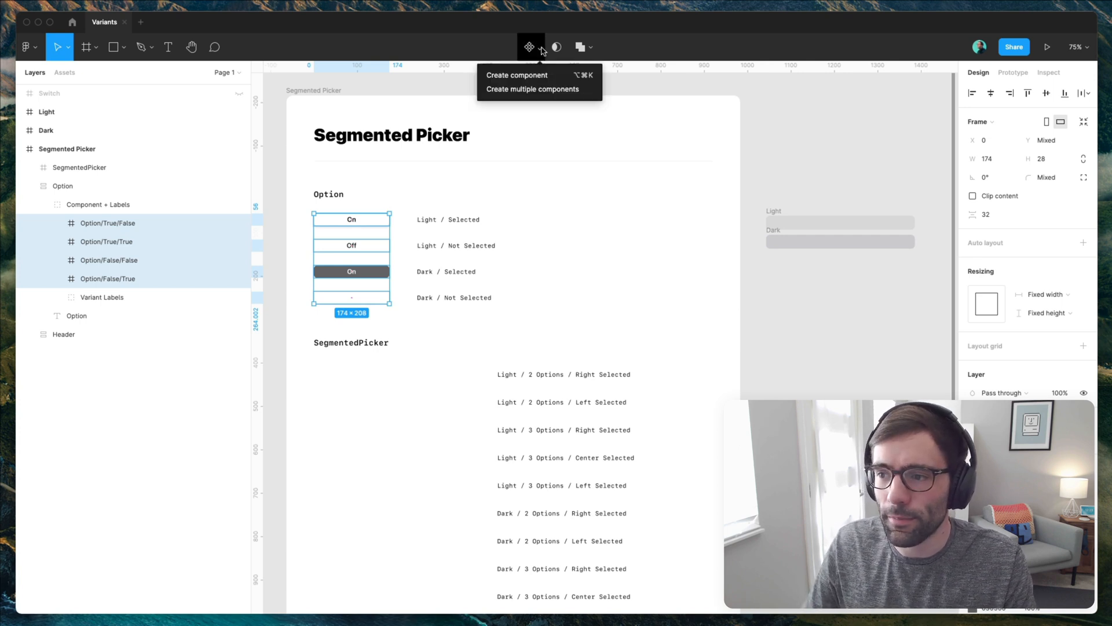
click(588, 94)
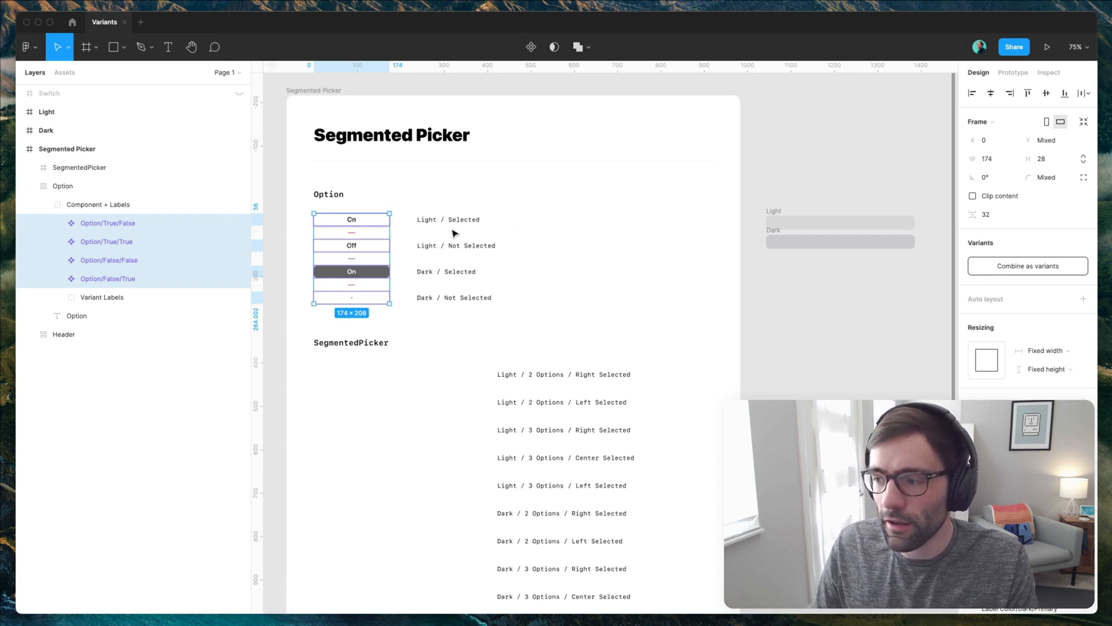
click(1022, 265)
Rename the first variant property of the Option set to Dark Mode.
scroll(1003, 267, down, 1)
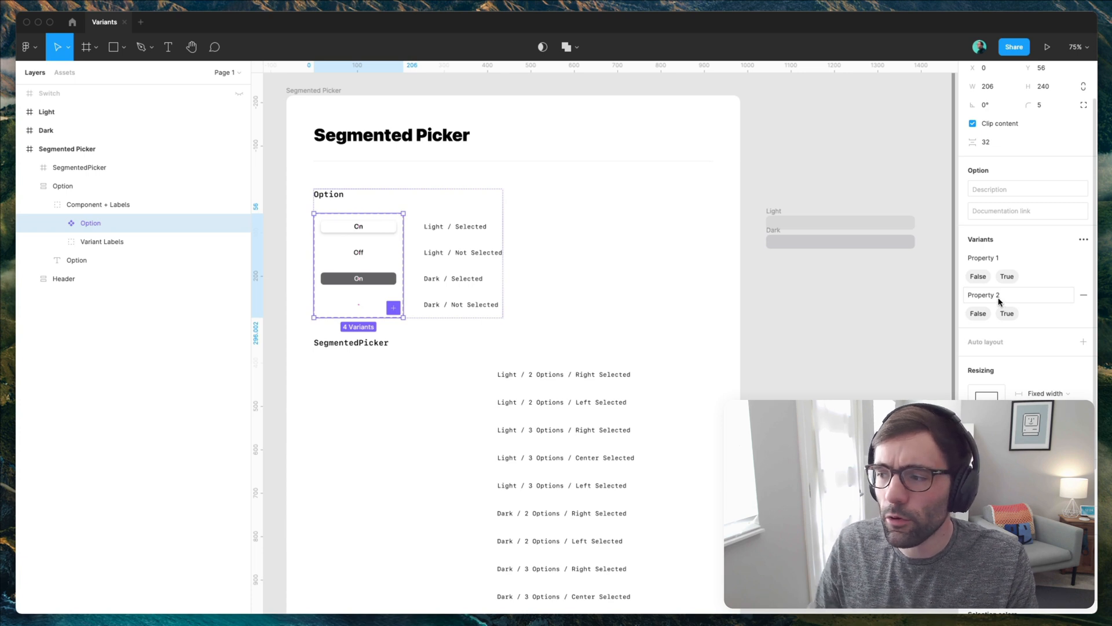
click(996, 259)
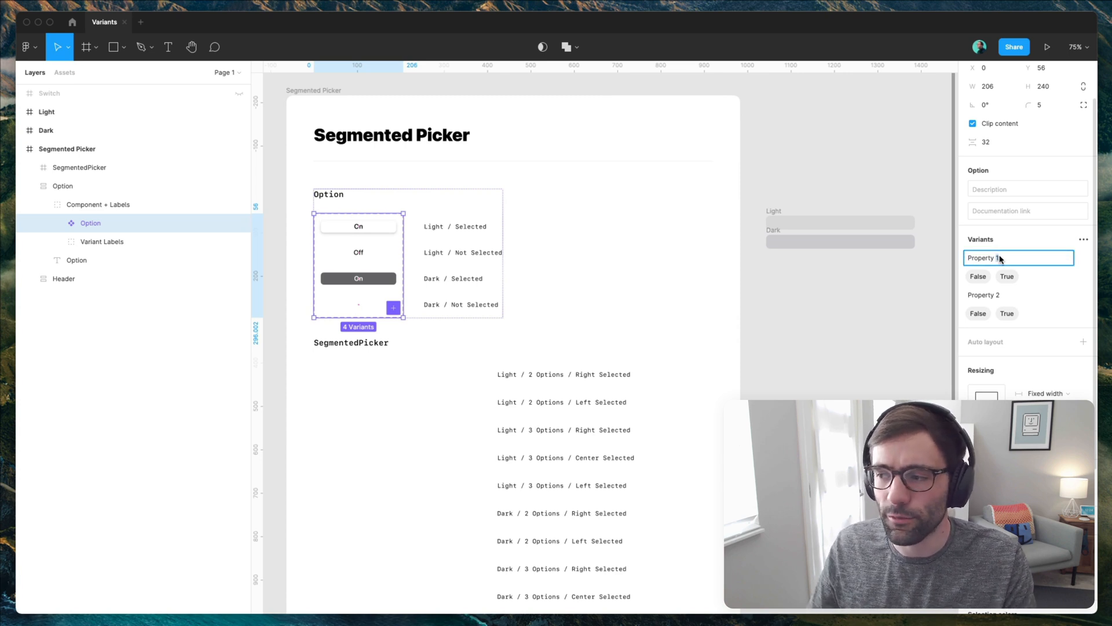
key(super+a)
text(Dar)
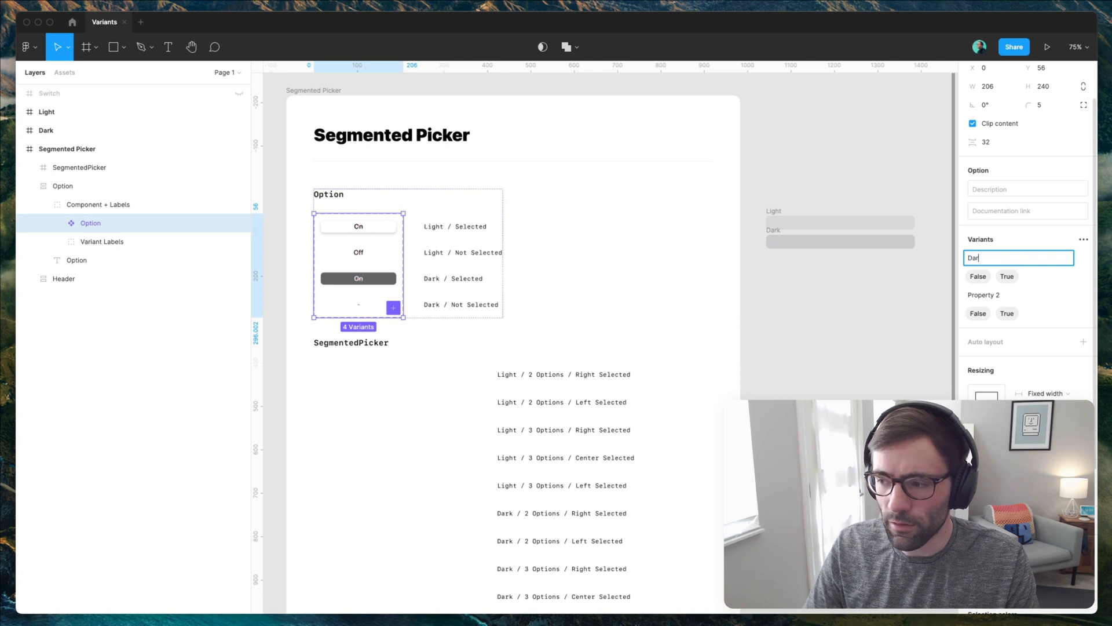
text(k Mode)
key(Return)
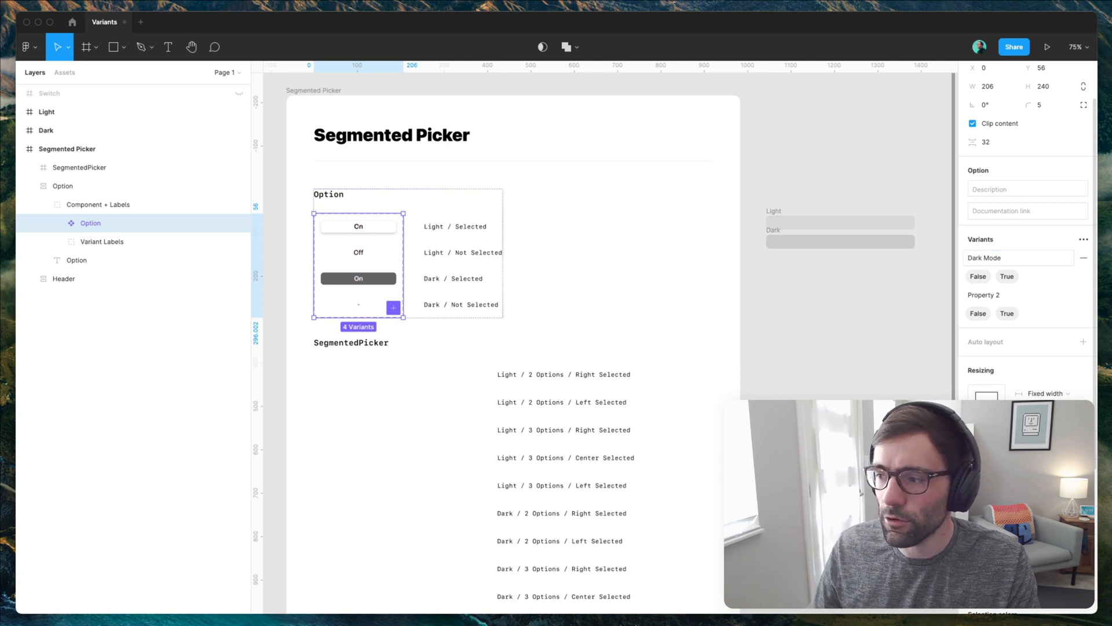
Rename the second variant property of the Option set to Selected.
double_click(1015, 295)
key(super+a)
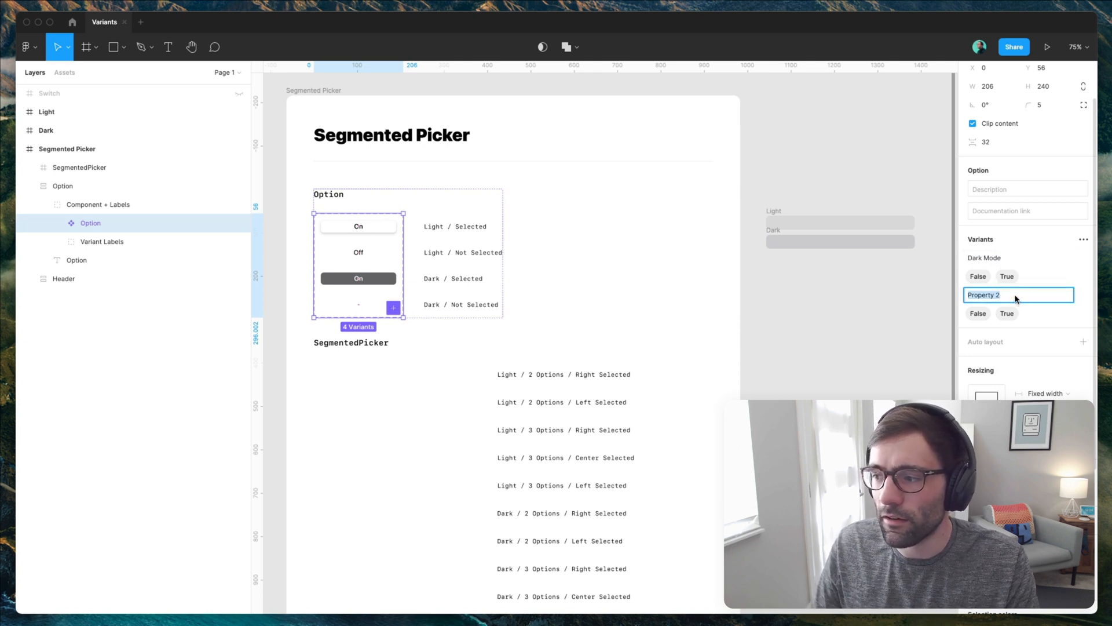
text(Sl)
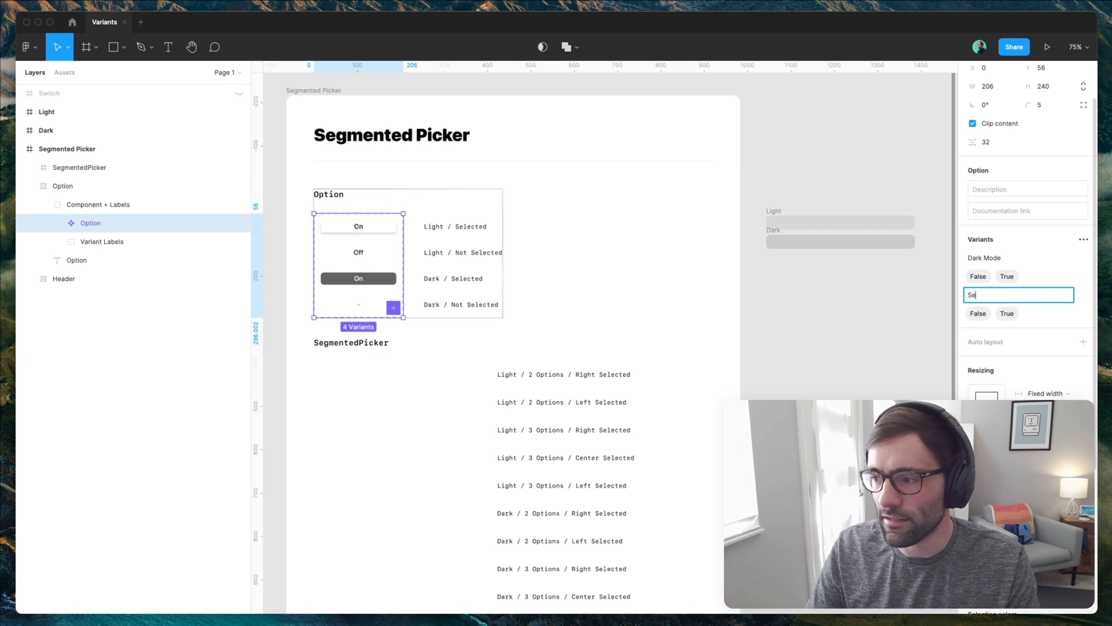
text(lected)
key(Return)
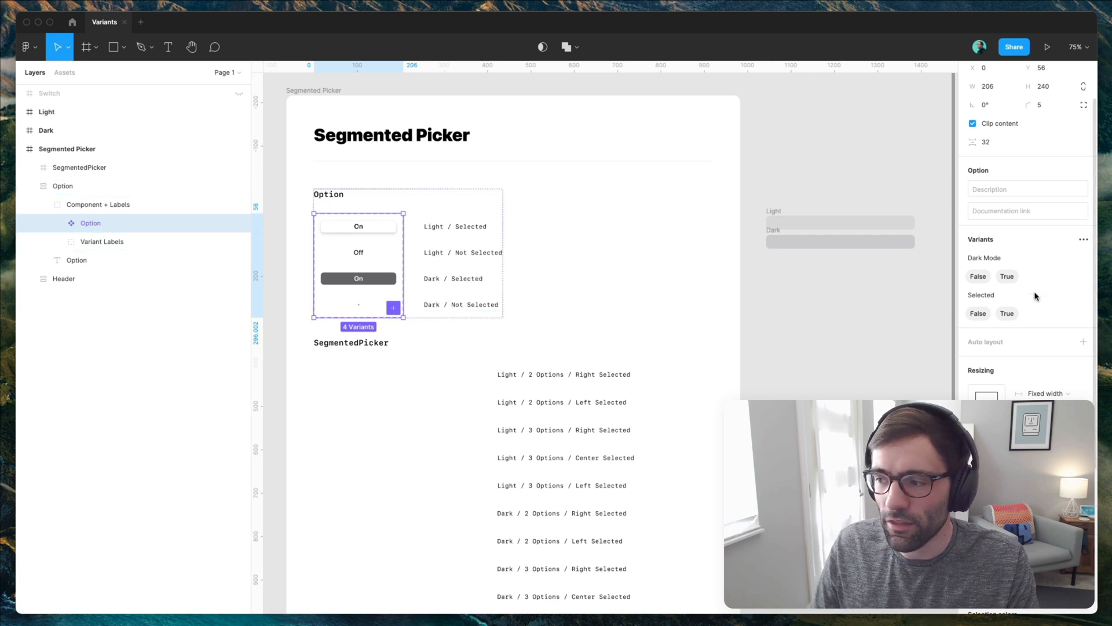
Check the Dark Mode and Selected values of the Option variants by comparing selected, unselected, dark and light pairs.
click(385, 228)
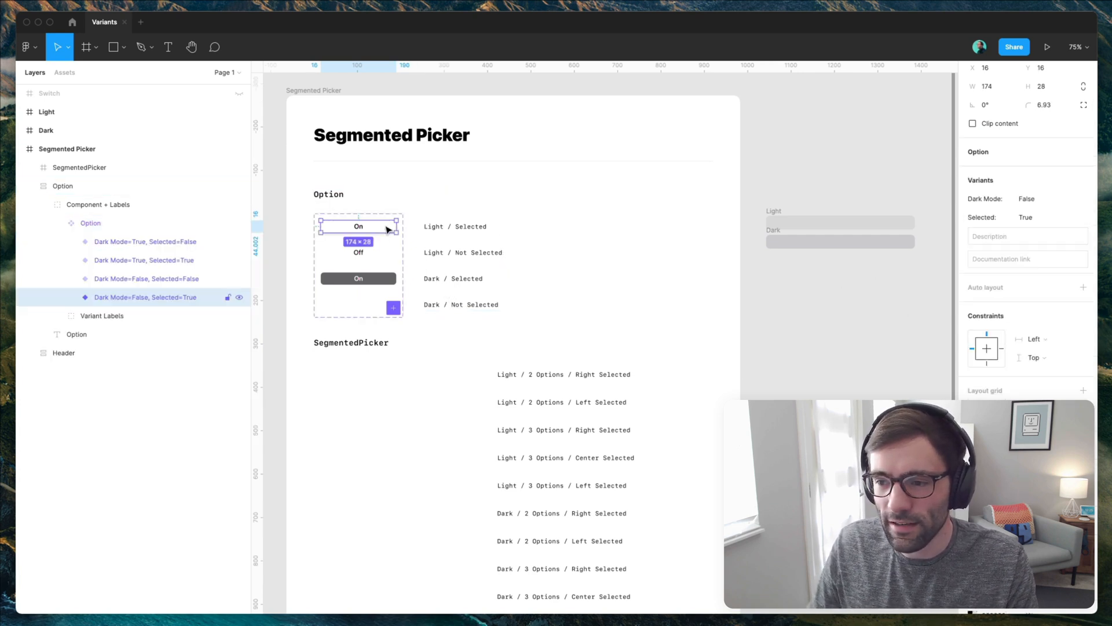
shift+click(377, 277)
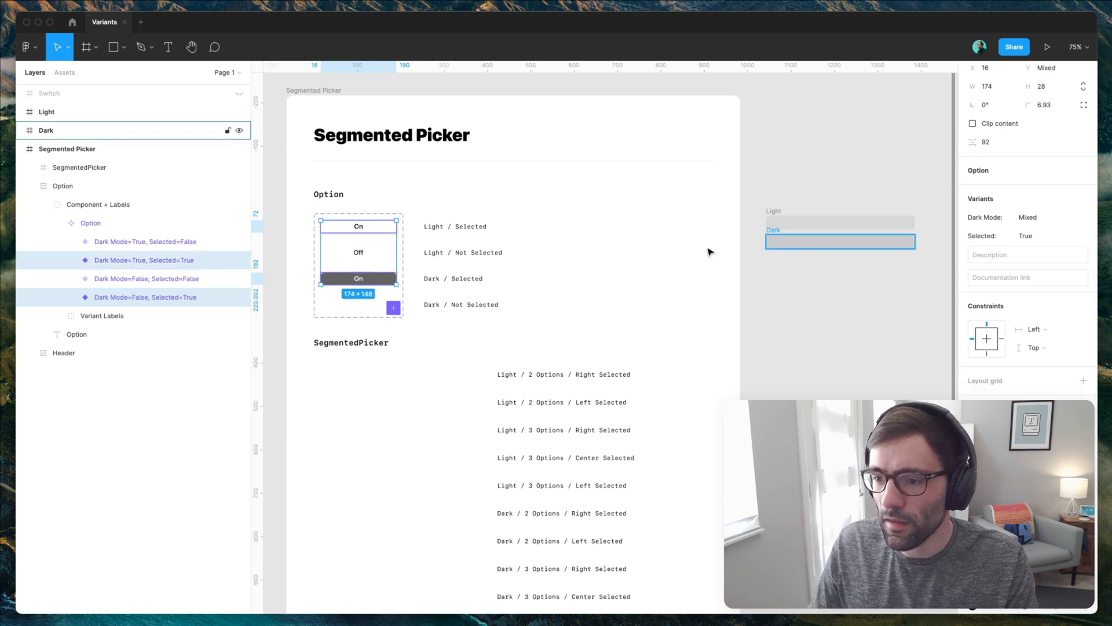
click(370, 249)
shift+click(371, 304)
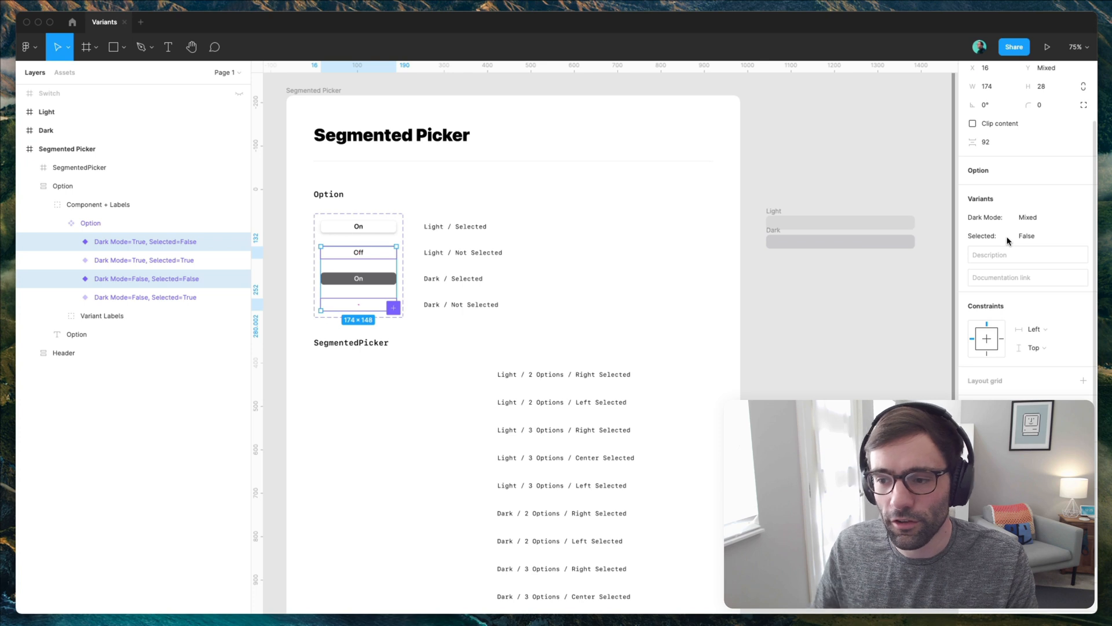
click(383, 279)
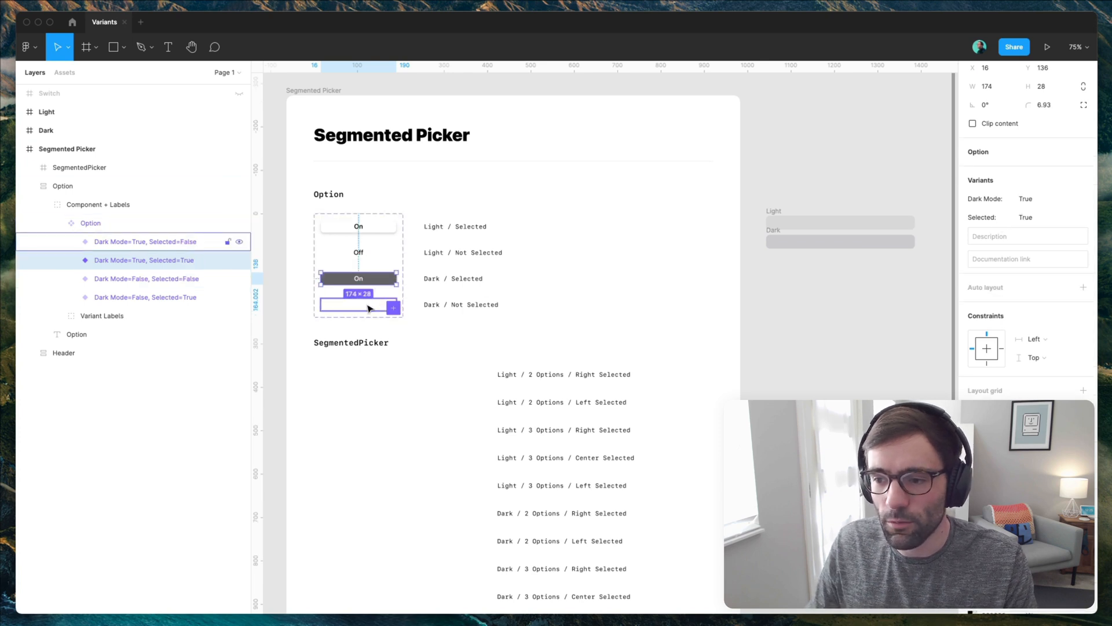
shift+click(371, 304)
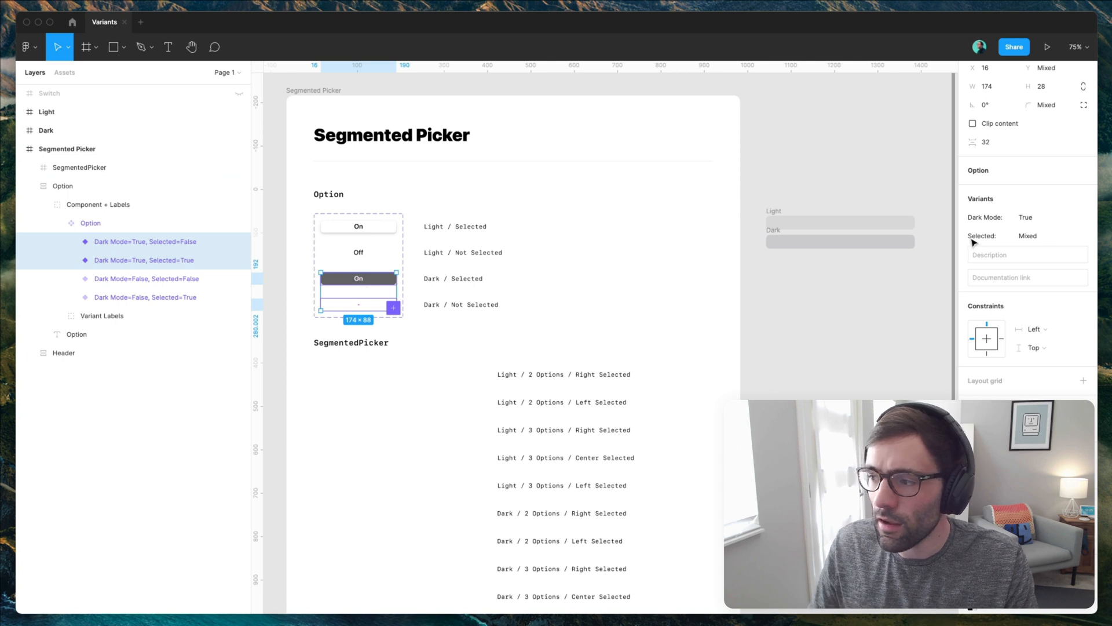
drag(350, 278, 375, 241)
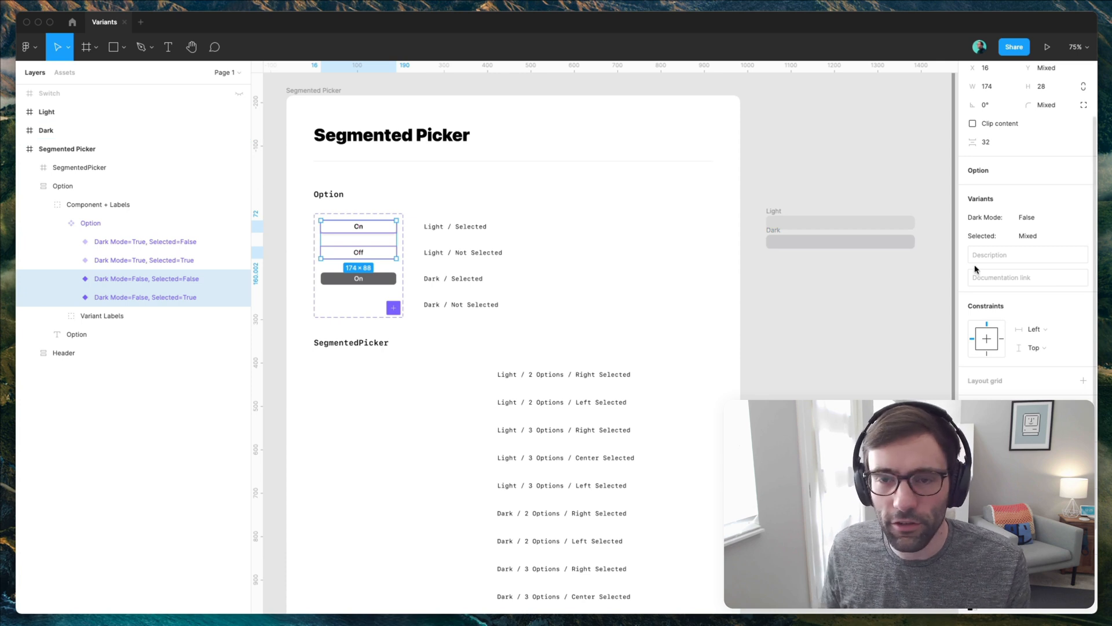
key(Escape)
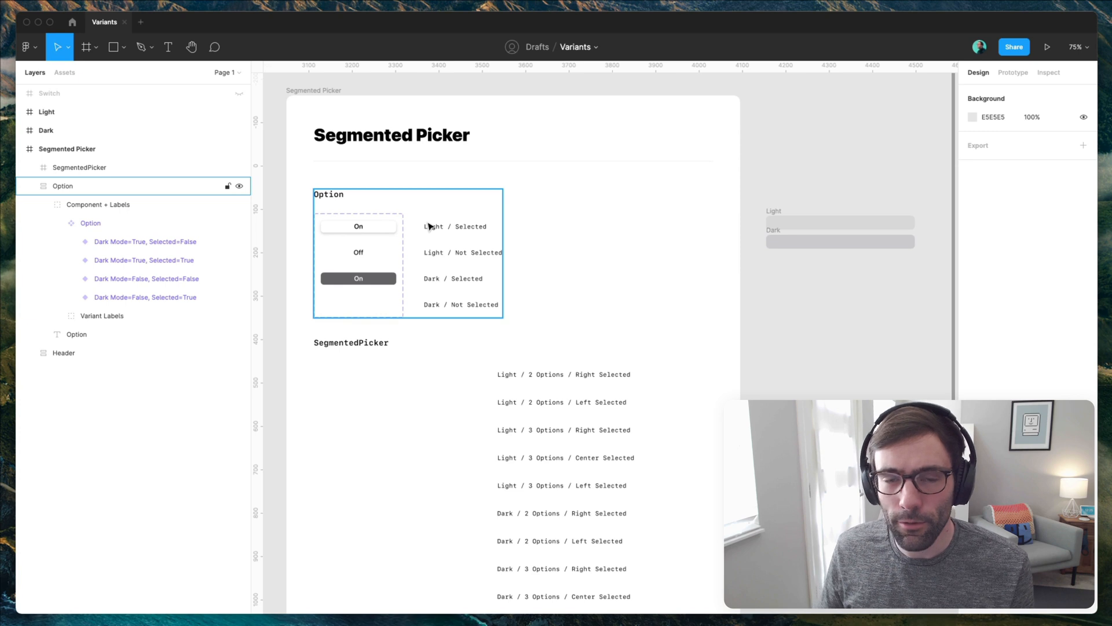
Place an instance of the Light / Selected option under the SegmentedPicker heading.
click(377, 229)
double_click(377, 228)
double_click(377, 229)
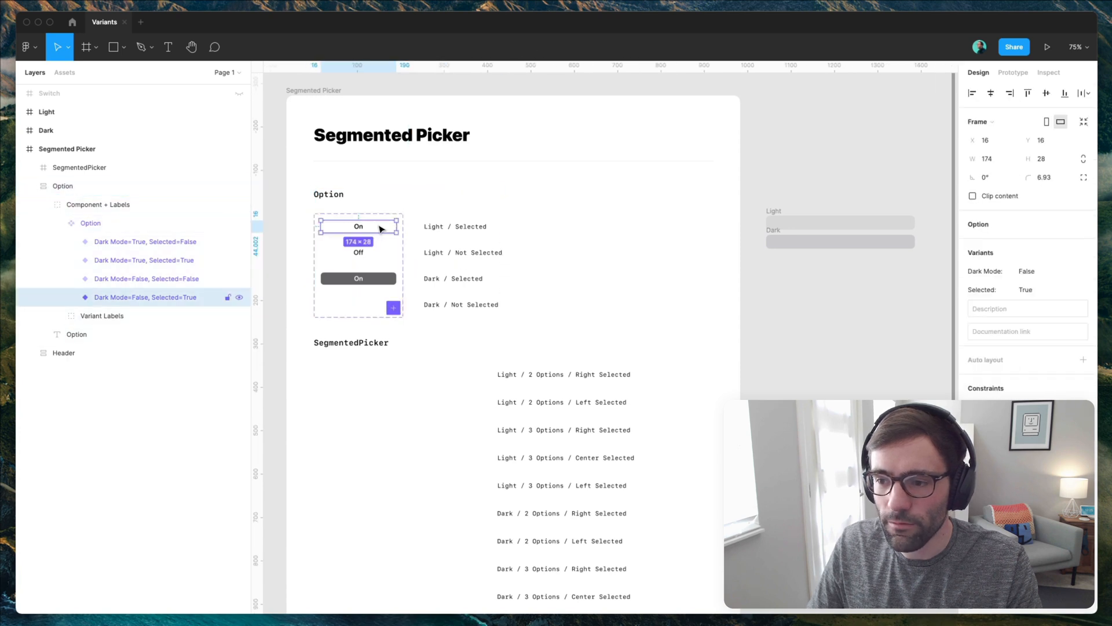
drag(382, 228, 389, 377)
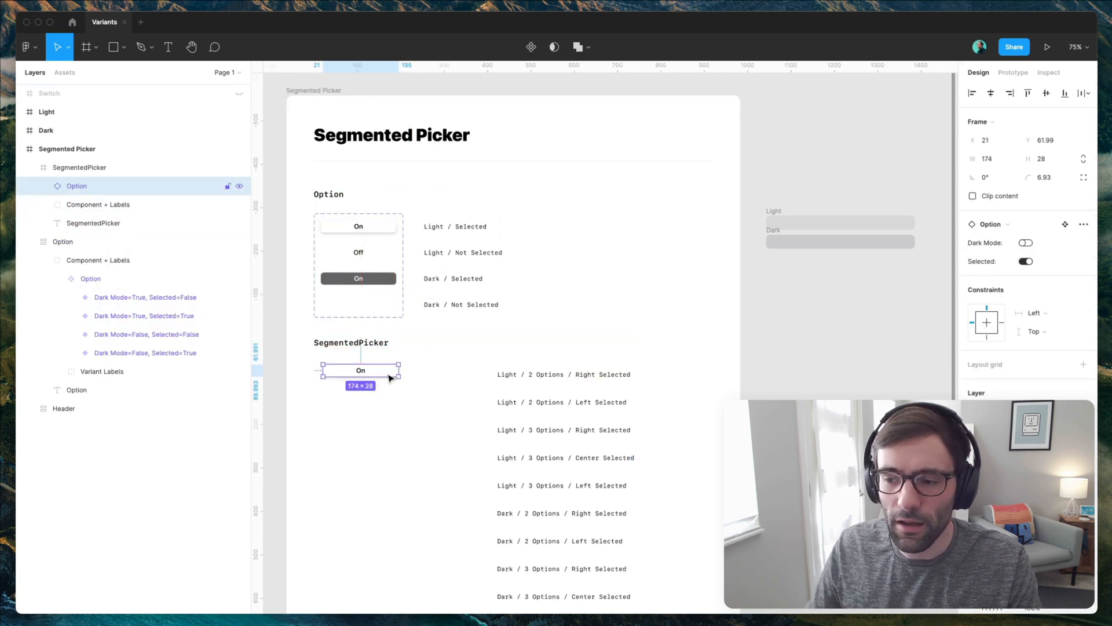
Place an instance of the Light / Not Selected option just right of the On instance in the SegmentedPicker section.
click(378, 252)
double_click(379, 254)
click(377, 254)
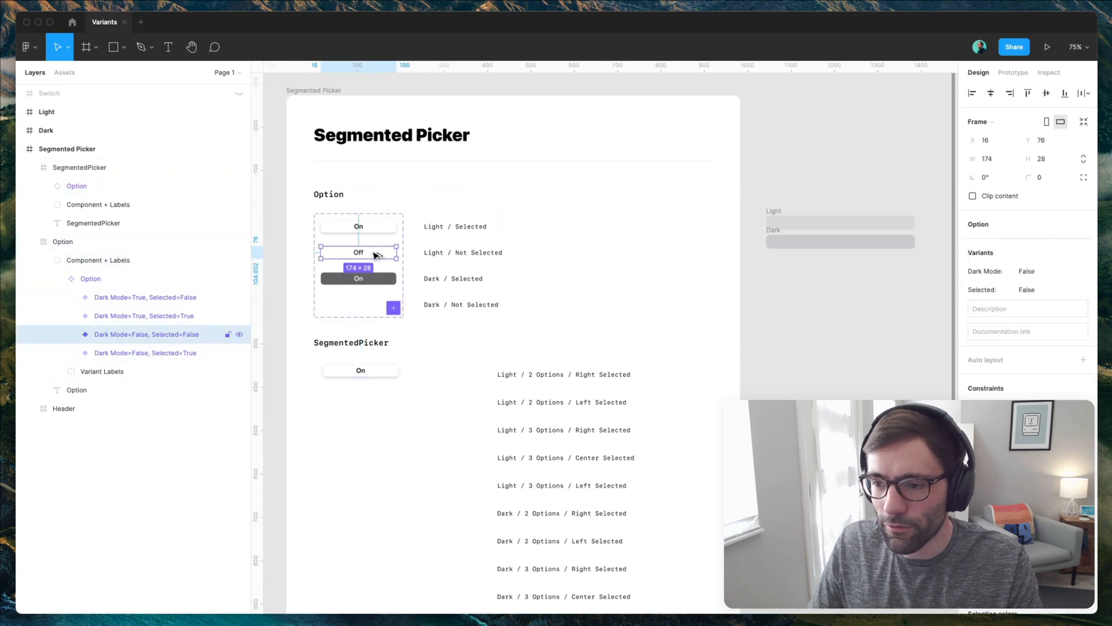
drag(377, 253, 458, 377)
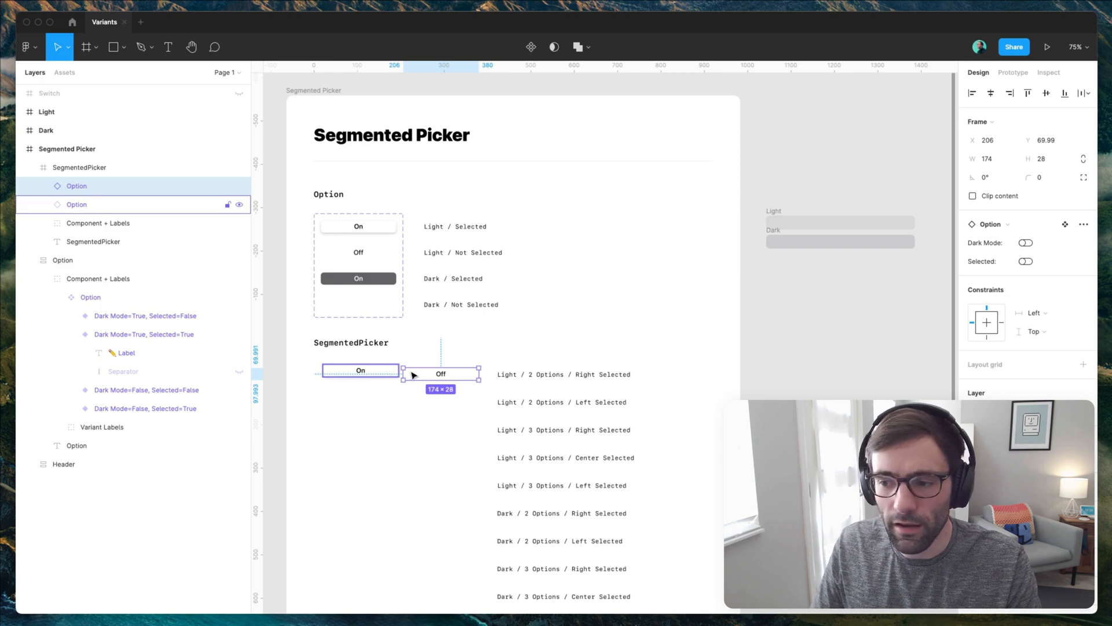
key(Escape)
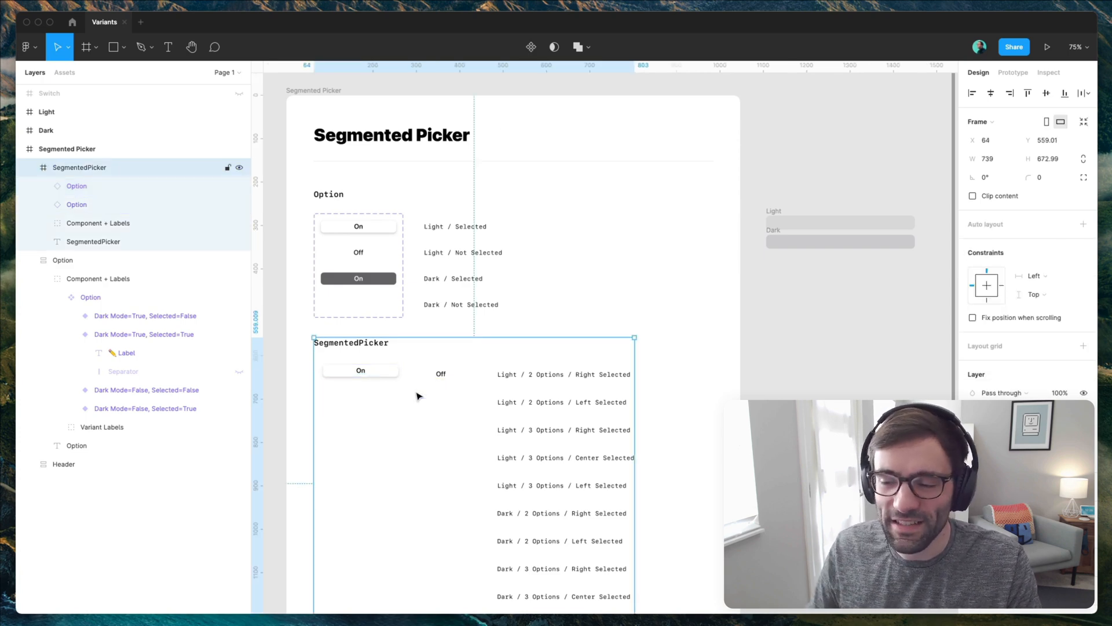
Create a single component from the On and Off option instances in the SegmentedPicker section.
scroll(376, 391, up, 1)
scroll(376, 390, up, 5)
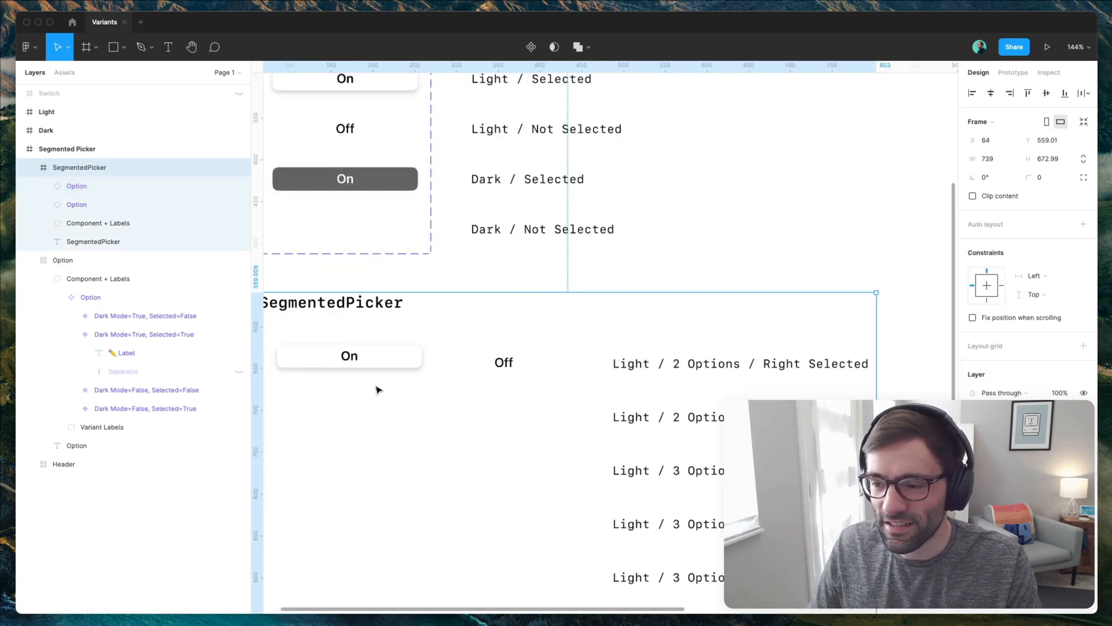
click(410, 321)
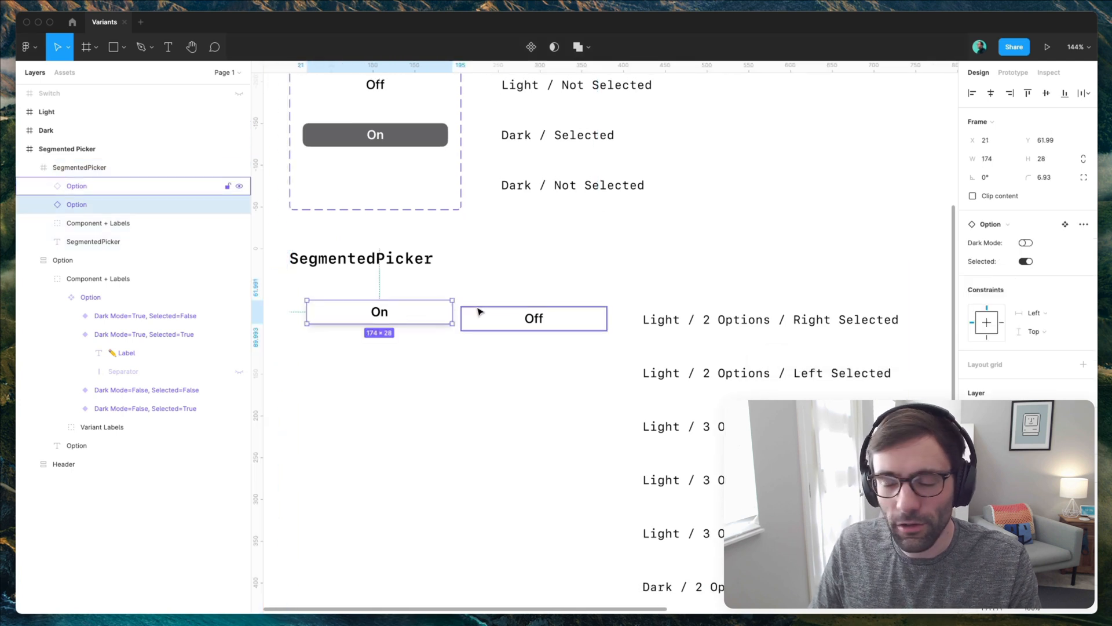
shift+click(520, 319)
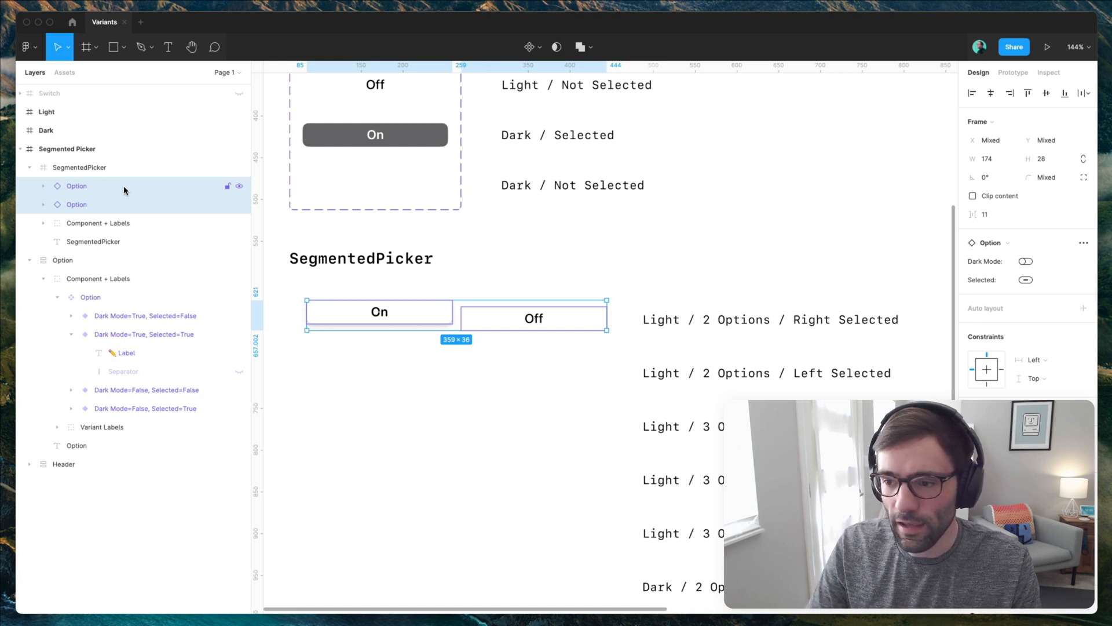
key(super+alt+k)
click(51, 191)
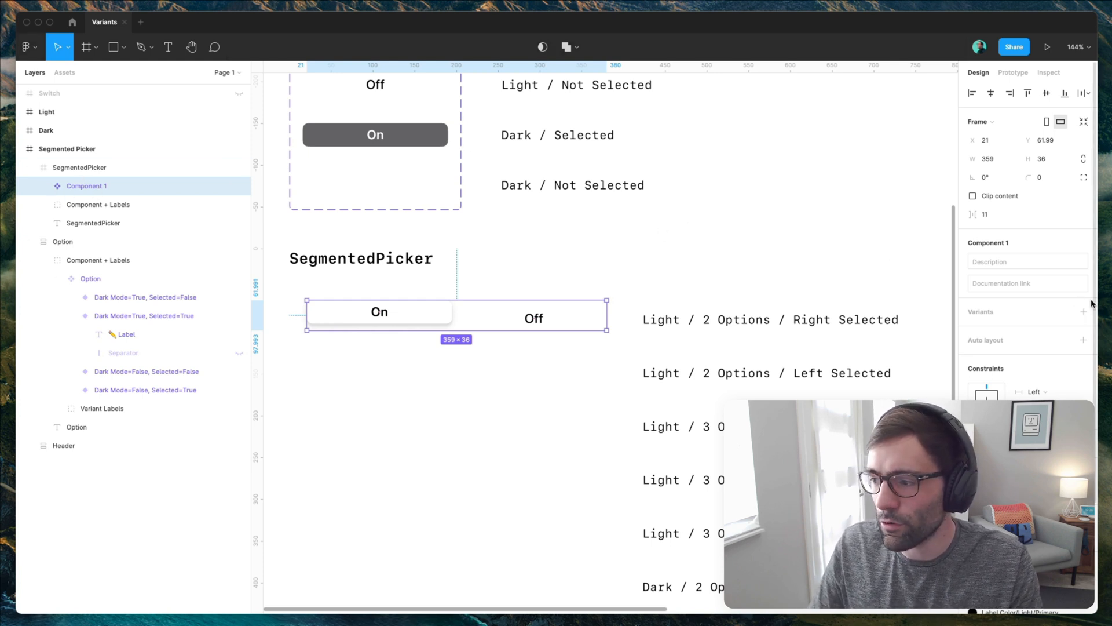
Add horizontal auto layout to the new two-option component with item spacing 0 and padding 1.
click(1082, 340)
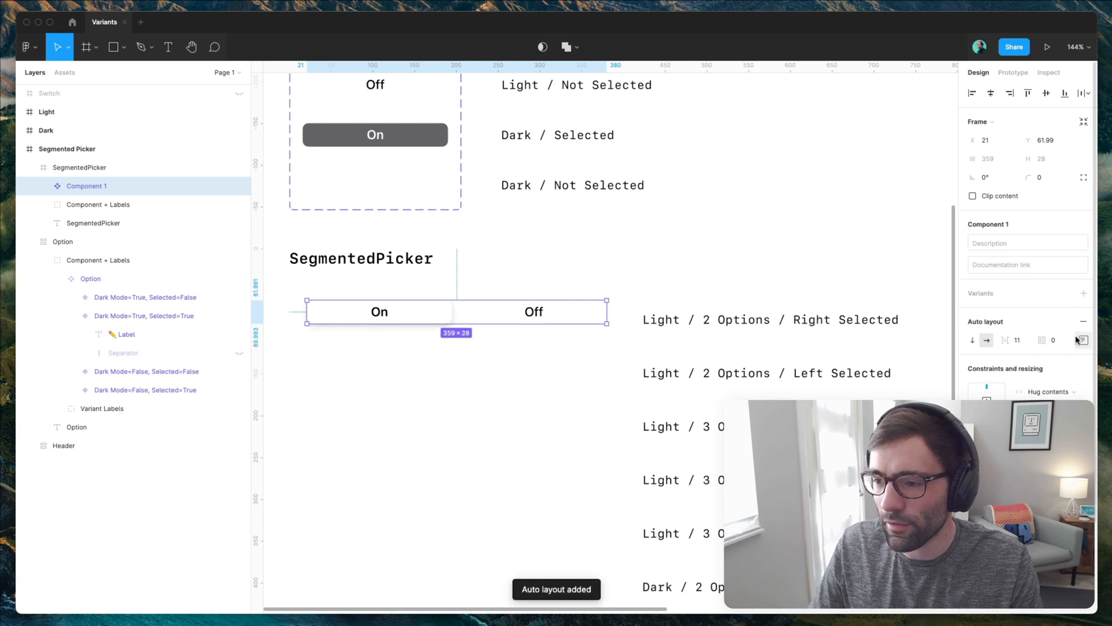
click(1019, 340)
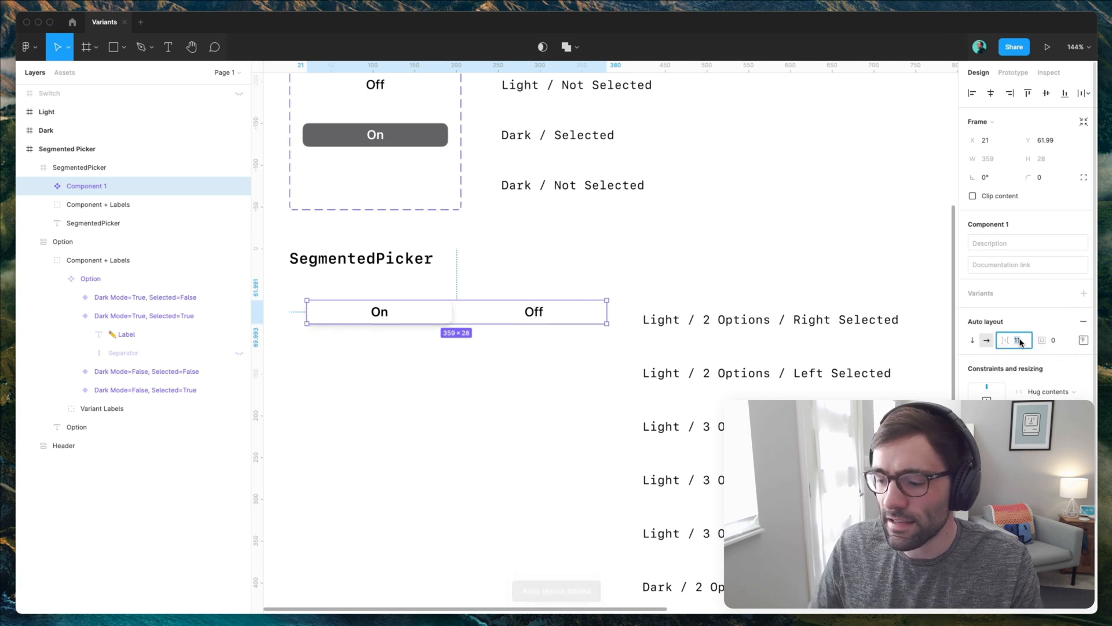
text(0)
key(Tab)
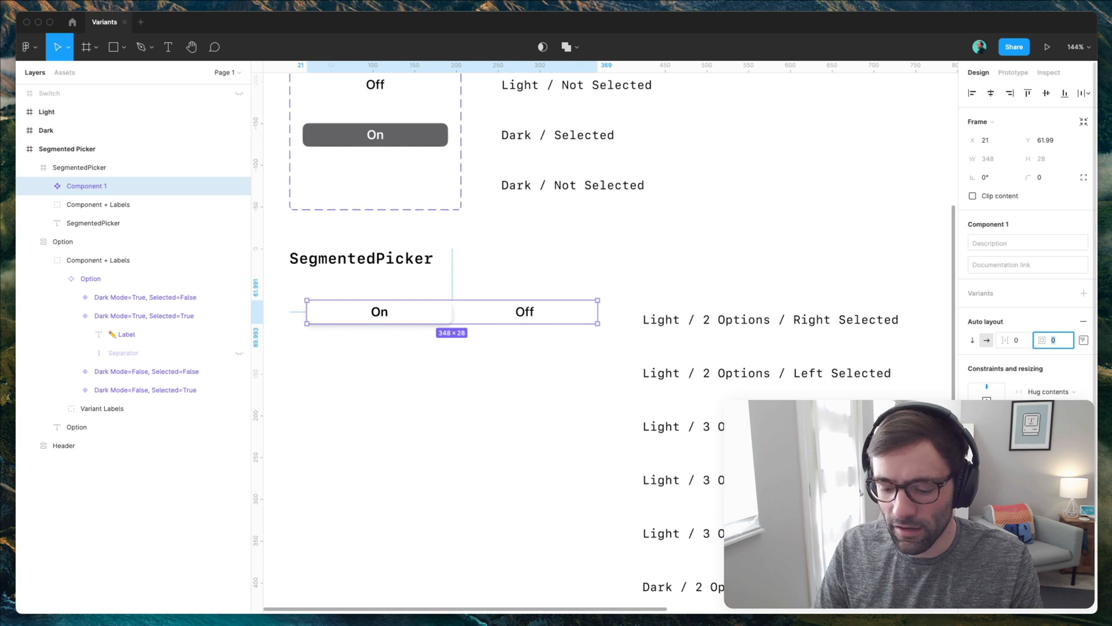
text(1)
key(Return)
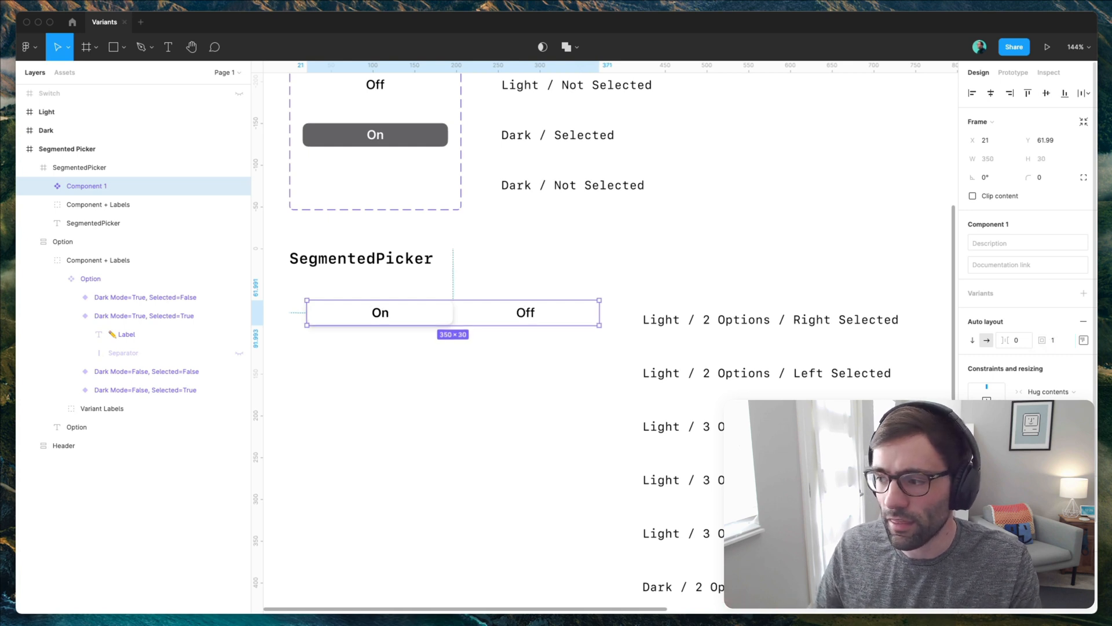
Copy the Light frame's properties, including its 12% 767680 fill and 8.91 corner radius, onto the two-option component.
click(1083, 340)
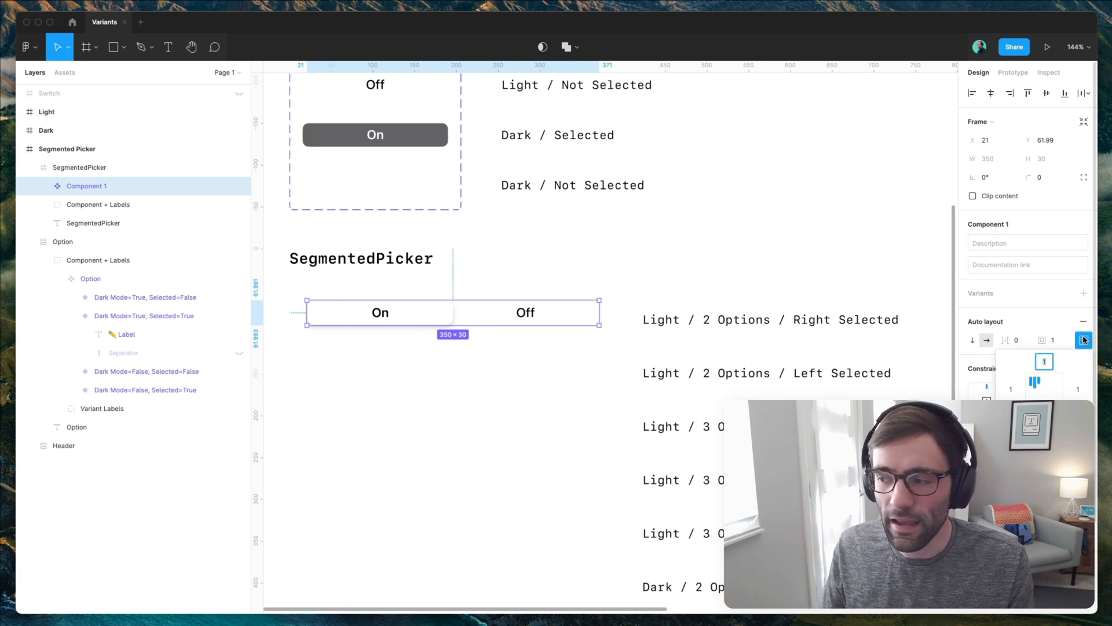
click(1083, 340)
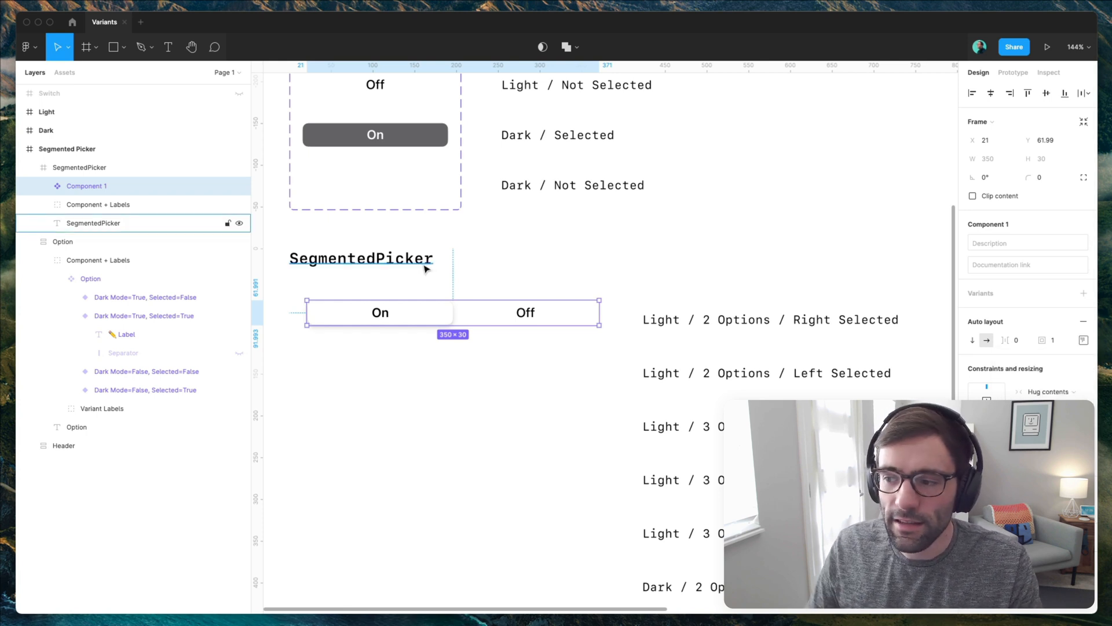
scroll(423, 268, down, 1)
scroll(423, 268, down, 5)
scroll(663, 182, right, 5)
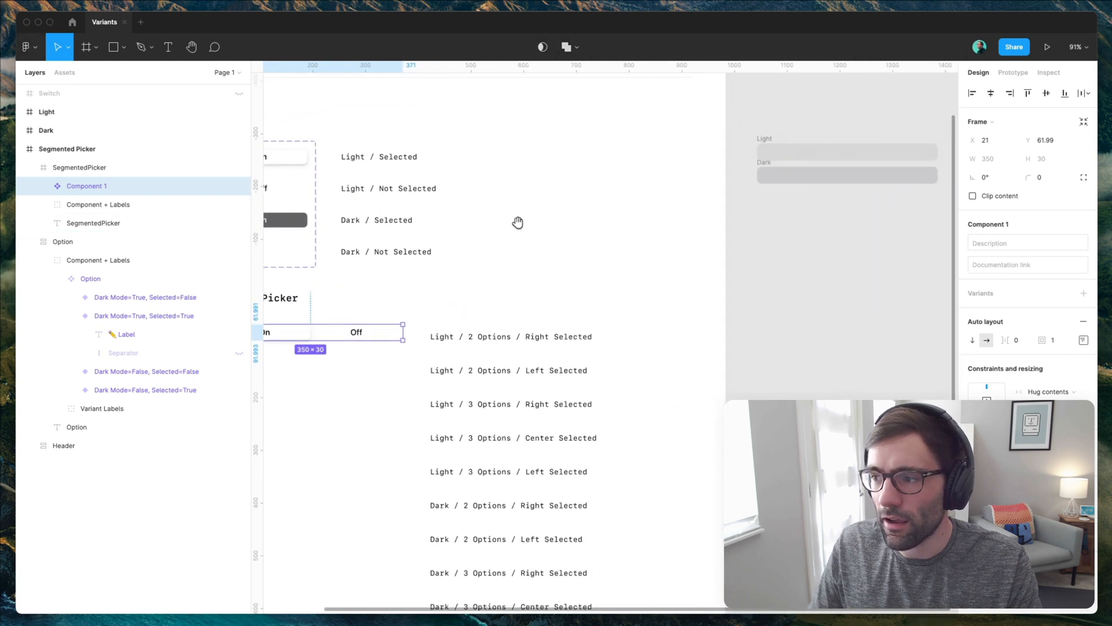
scroll(850, 147, right, 1)
click(788, 161)
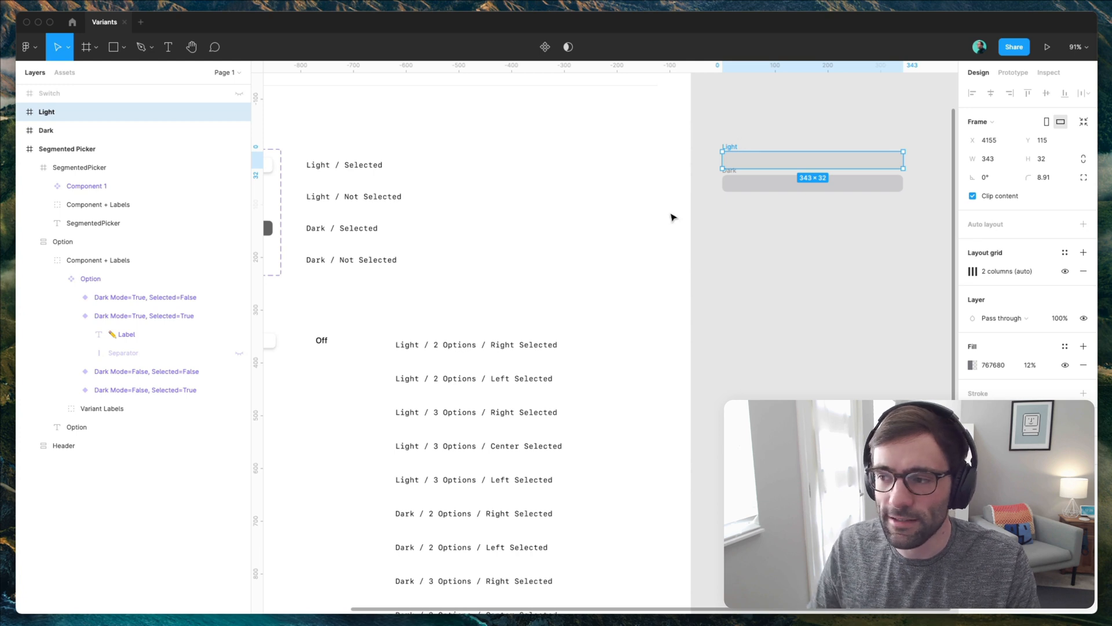
scroll(578, 235, left, 1)
drag(578, 234, 710, 213)
double_click(453, 302)
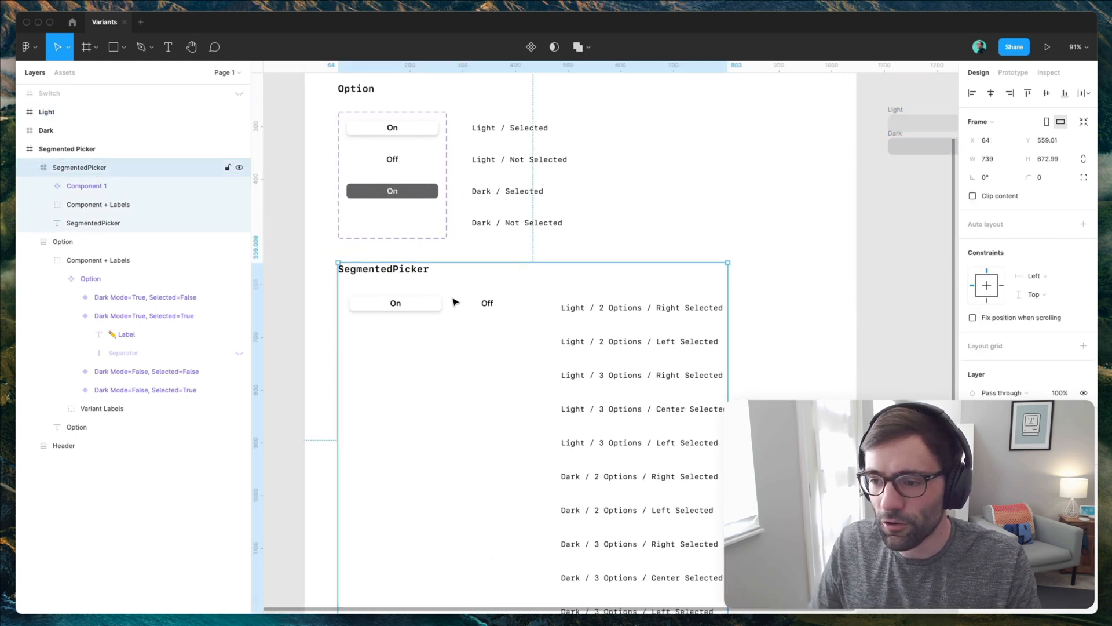
key(alt)
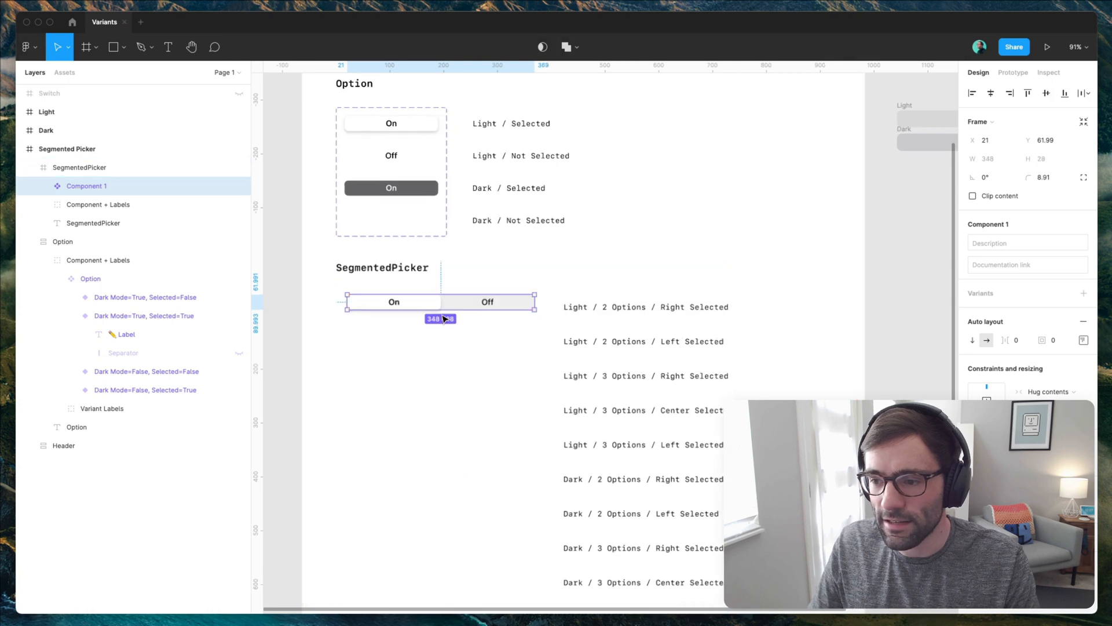
key(Escape)
scroll(441, 316, up, 5)
scroll(487, 310, down, 4)
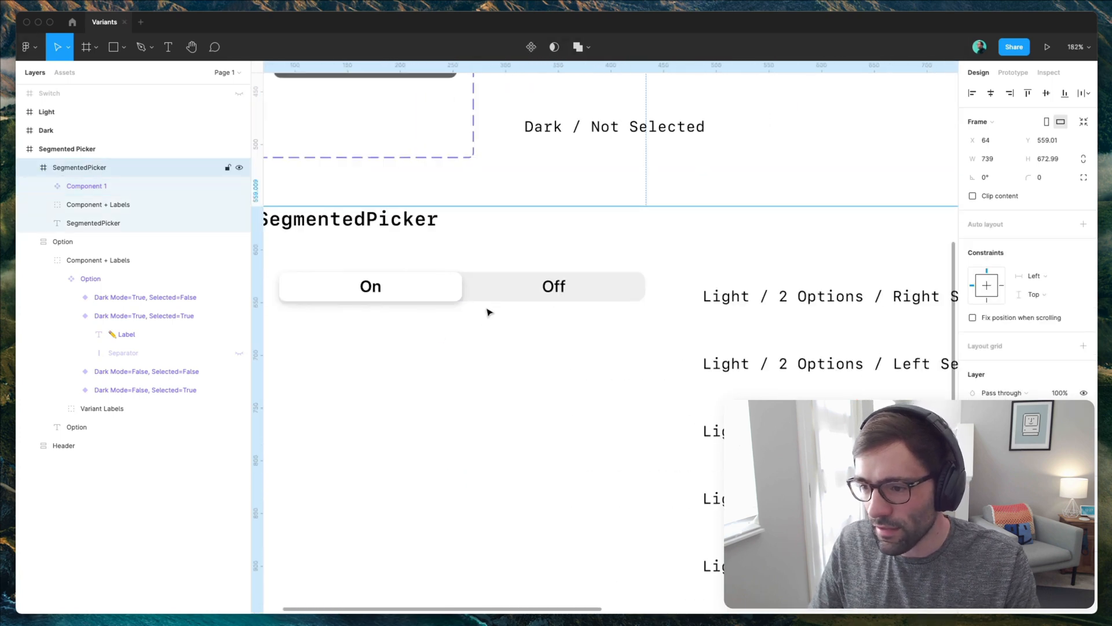
Set the two-option component's auto layout padding to 2.
click(485, 298)
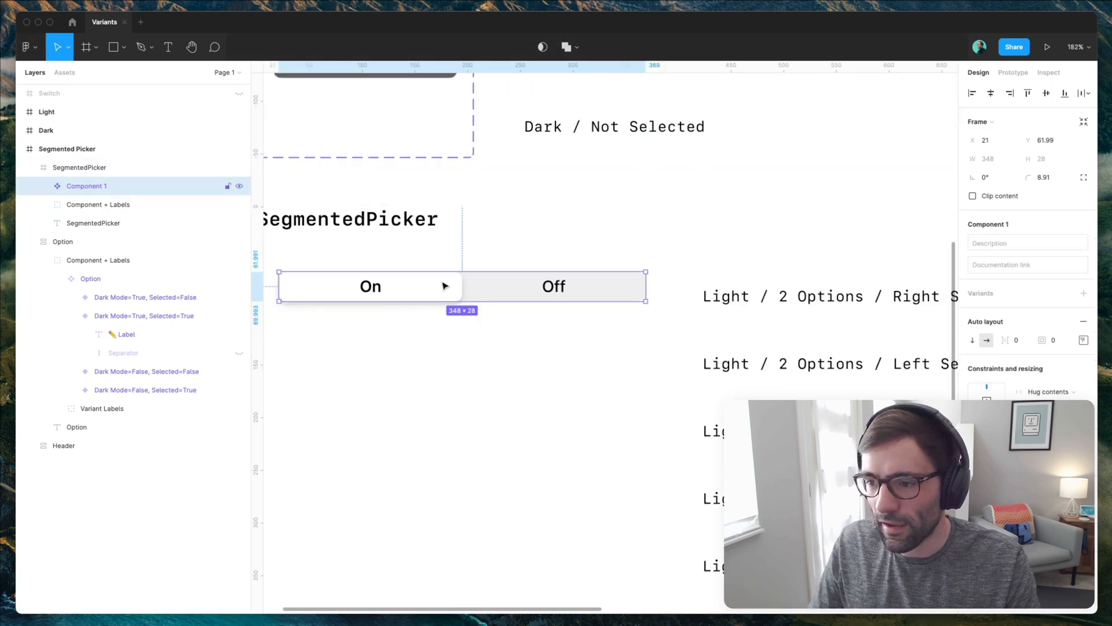
click(1053, 340)
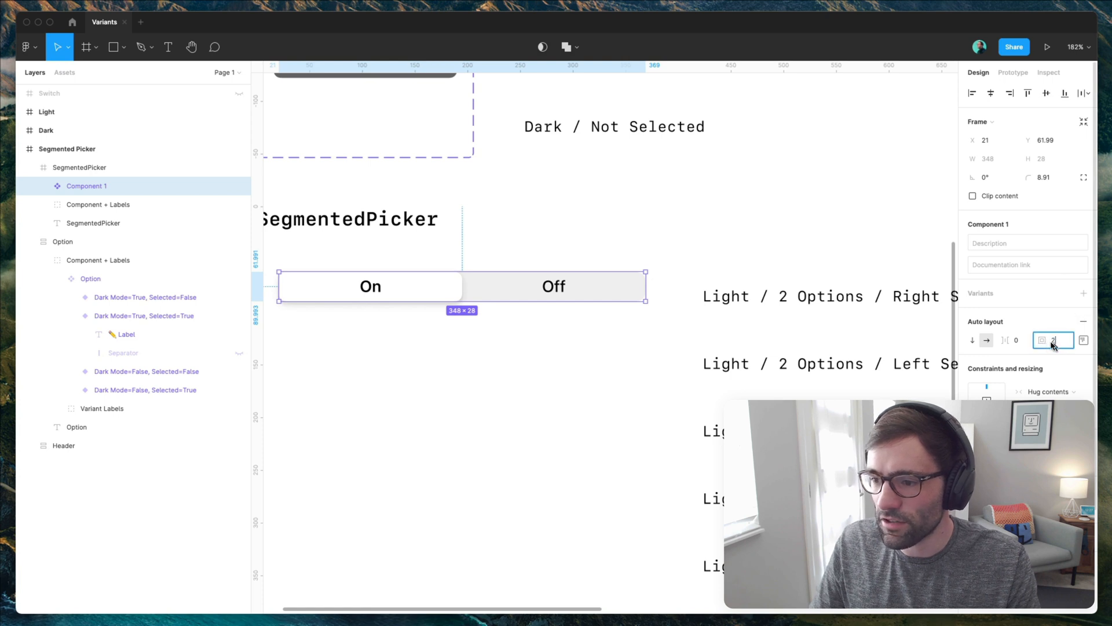
key(Return)
click(576, 369)
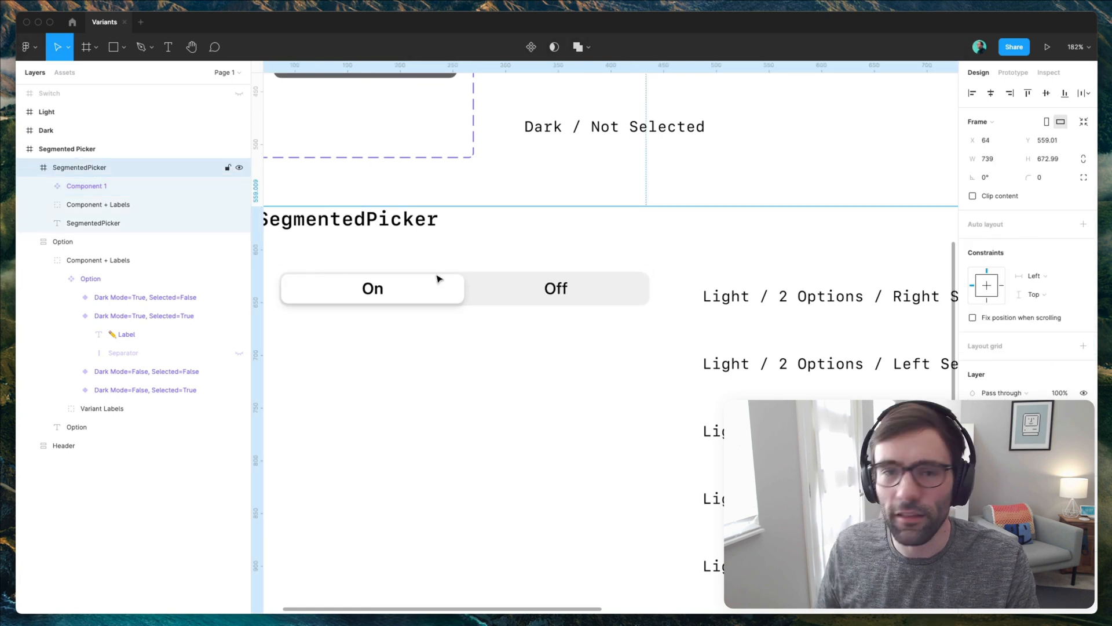
Place an instance of the two-option component on the empty canvas beside the Segmented Picker frame and stretch it to 383 × 66.
scroll(456, 278, down, 5)
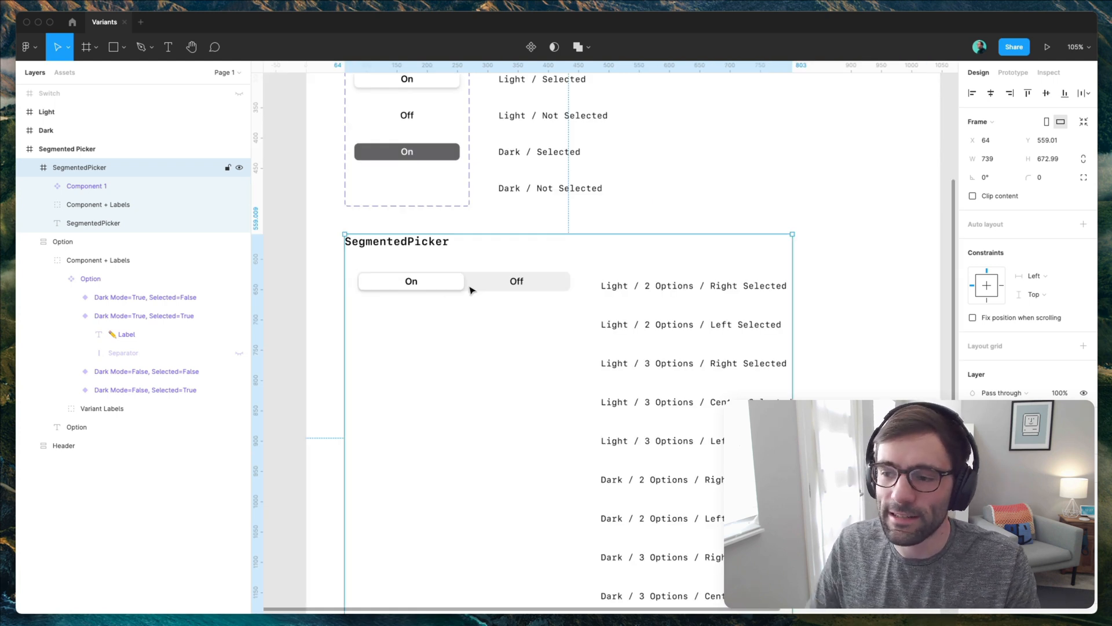
drag(474, 288, 401, 237)
click(670, 263)
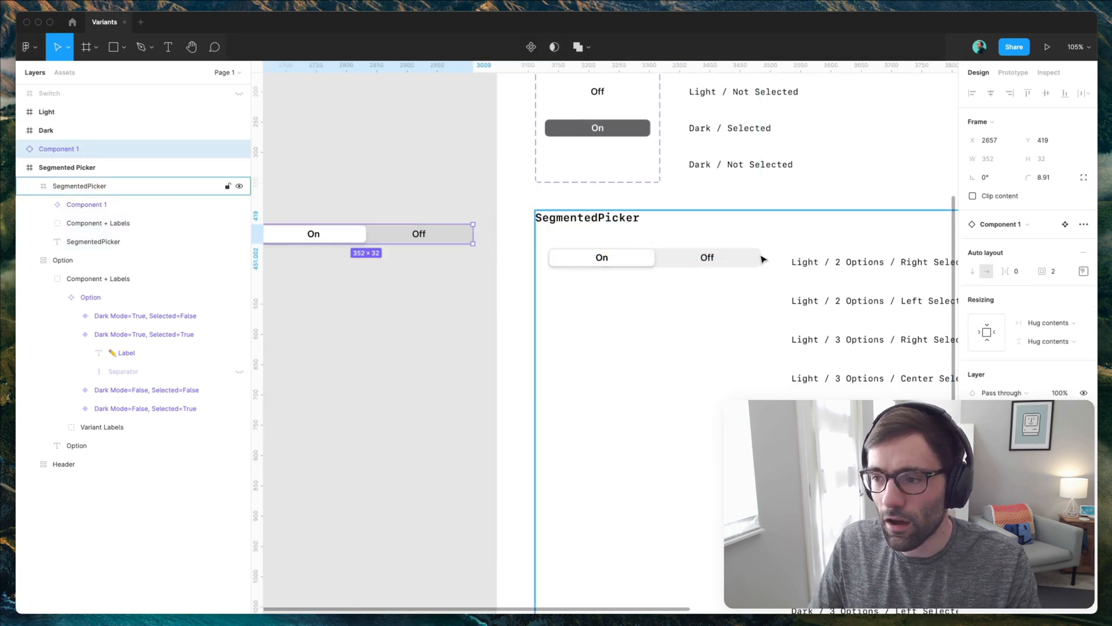
scroll(464, 226, left, 3)
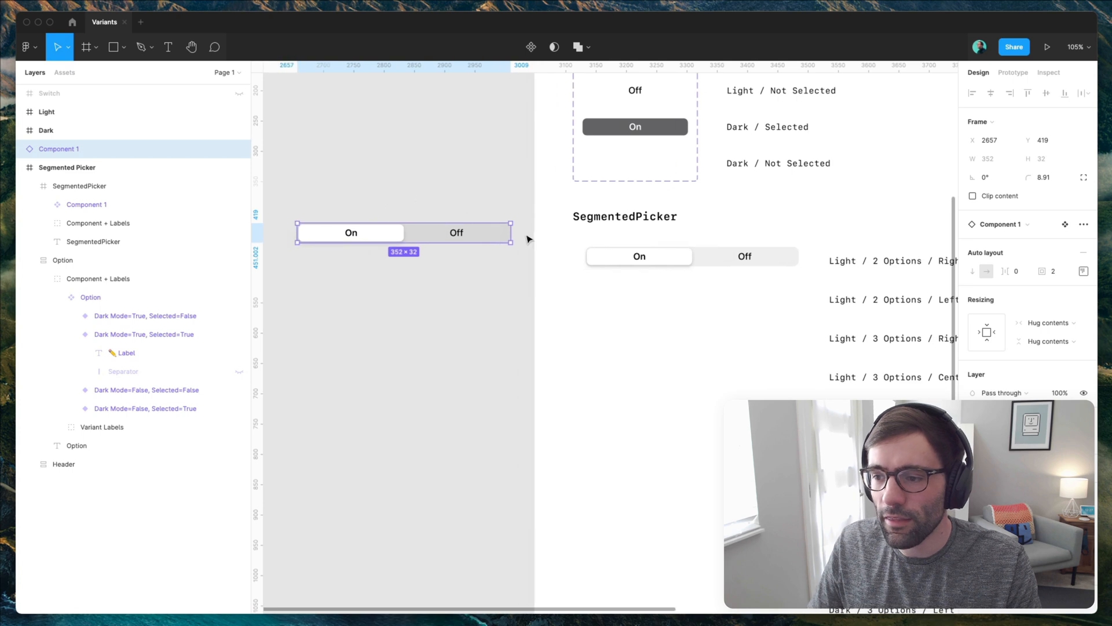
drag(509, 243, 462, 244)
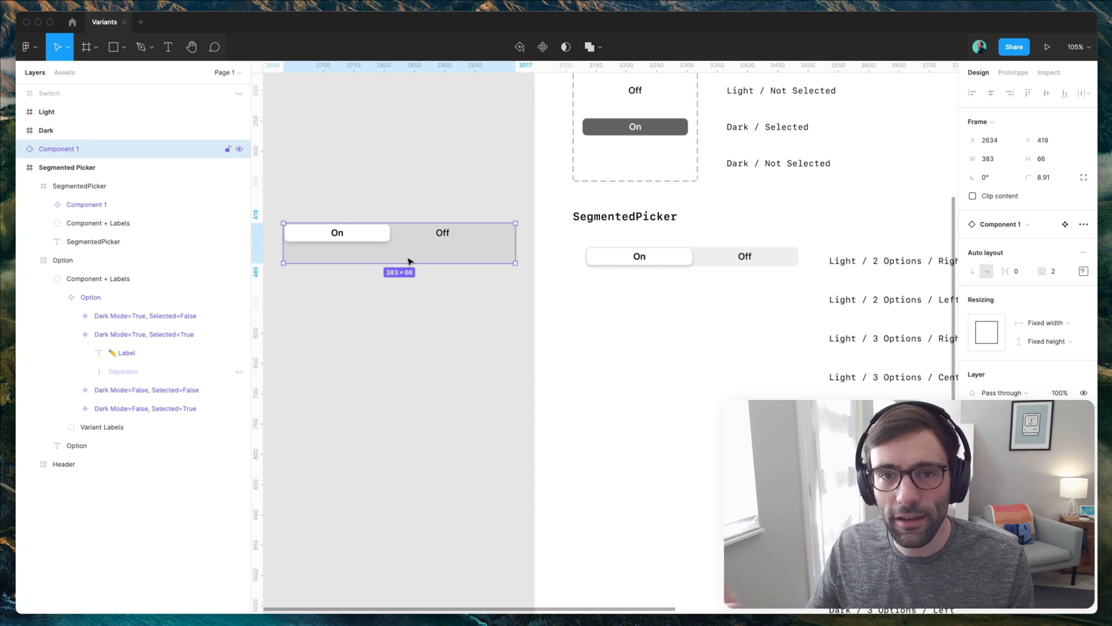
Set both Option layers in the main two-option component to Fill container for width and height.
click(652, 257)
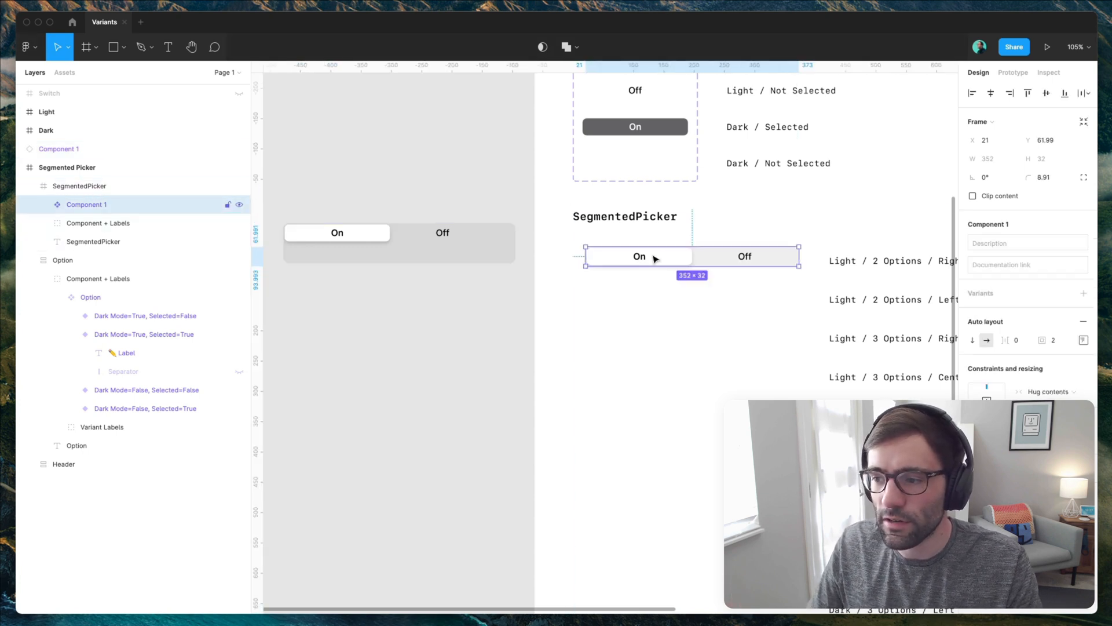
click(45, 205)
click(108, 222)
shift+click(109, 241)
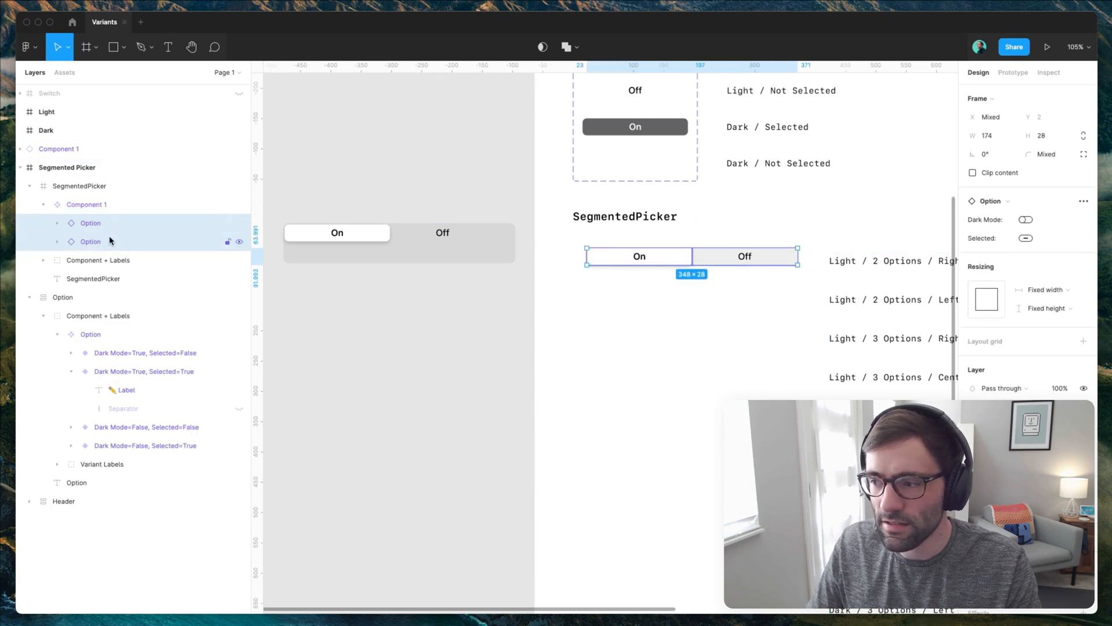
click(1039, 290)
click(1049, 304)
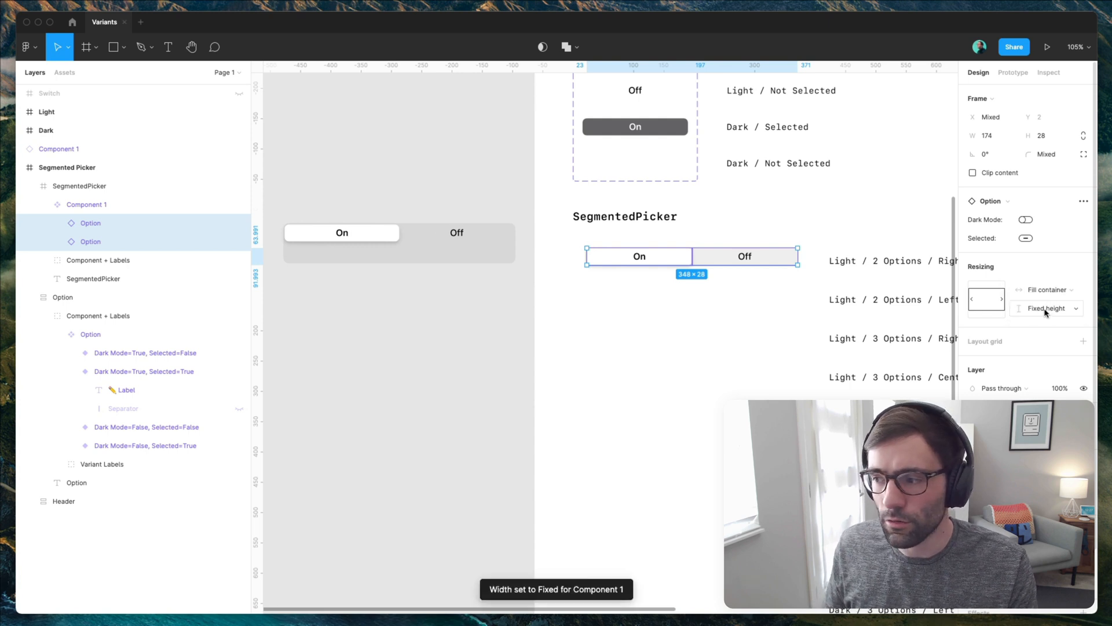
click(1046, 309)
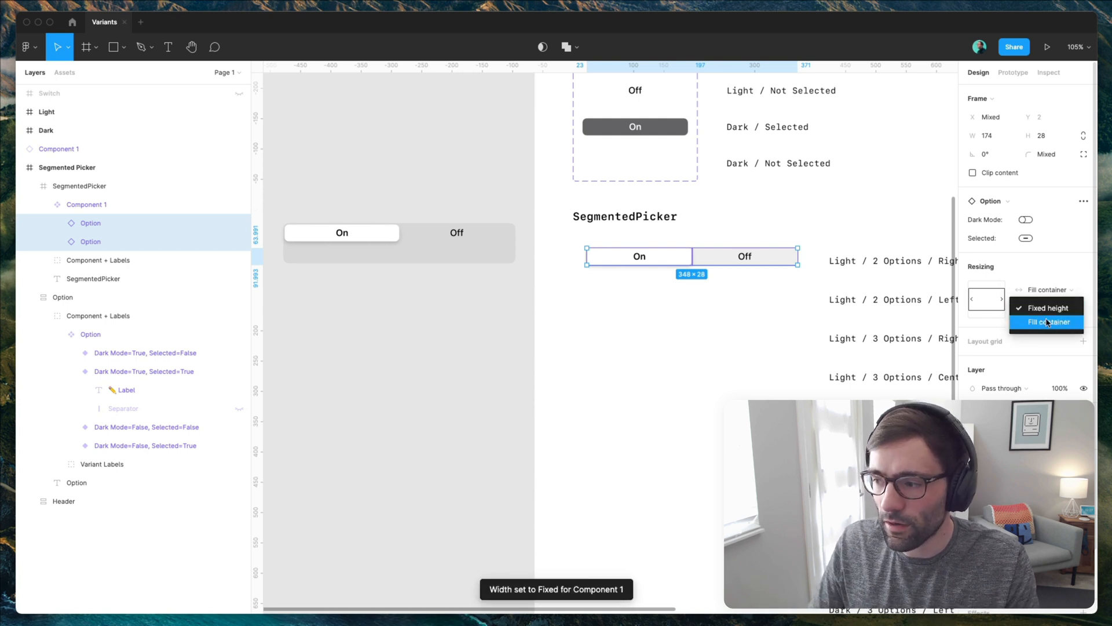
click(1048, 323)
Resize the two-option instance on the empty canvas to 377 × 43.
click(413, 250)
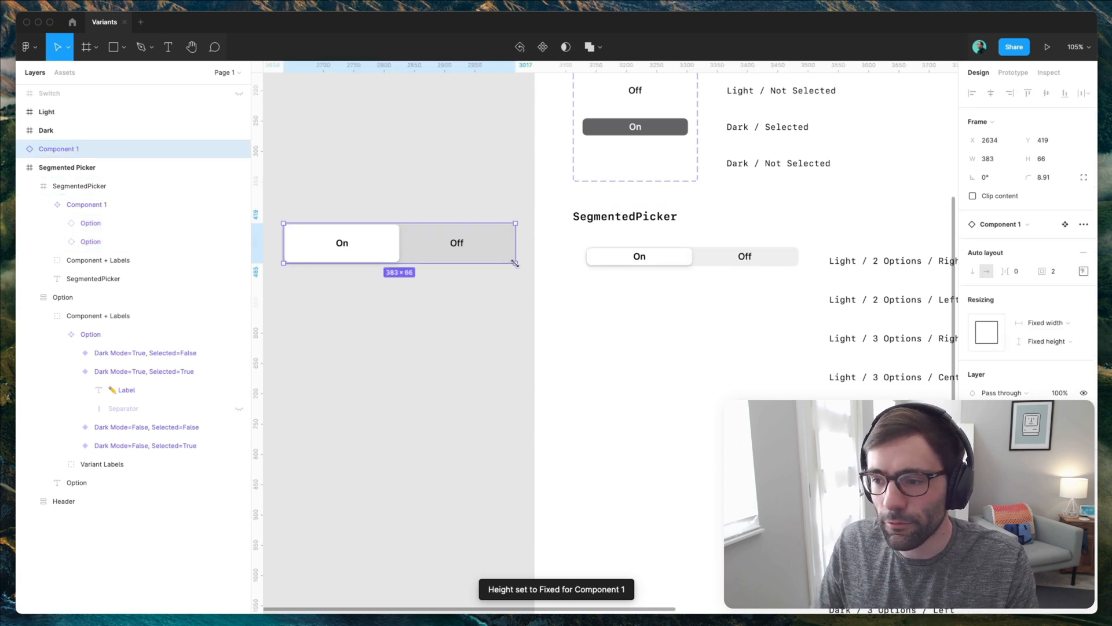
mouse_move(515, 263)
mouse_down()
mouse_move(515, 238)
mouse_move(498, 278)
mouse_move(512, 273)
mouse_move(512, 250)
mouse_up()
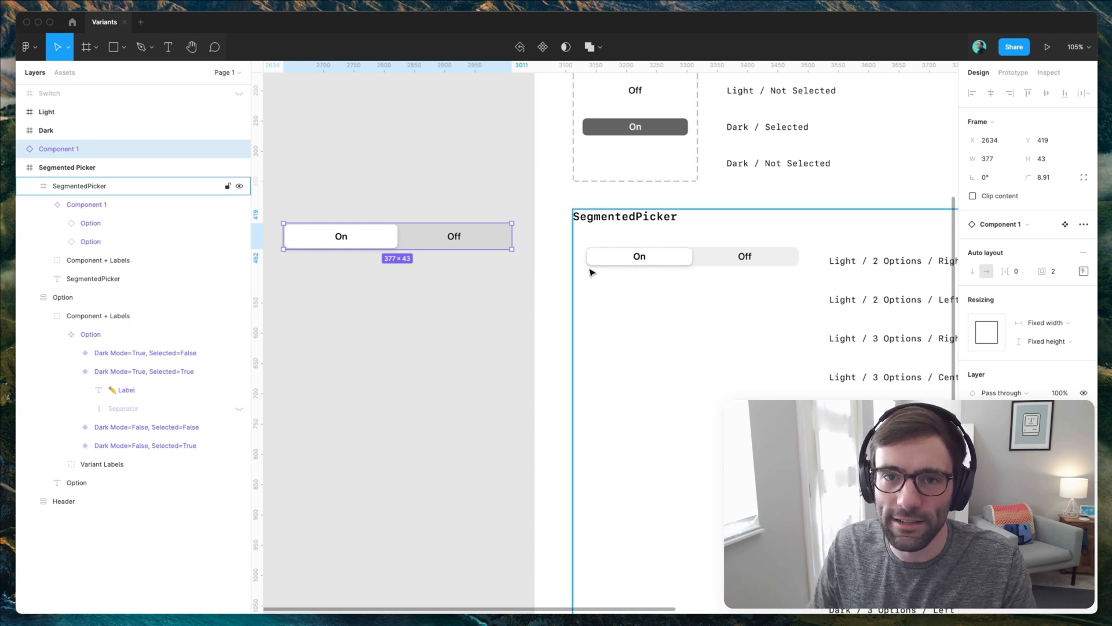
key(Escape)
scroll(579, 261, right, 3)
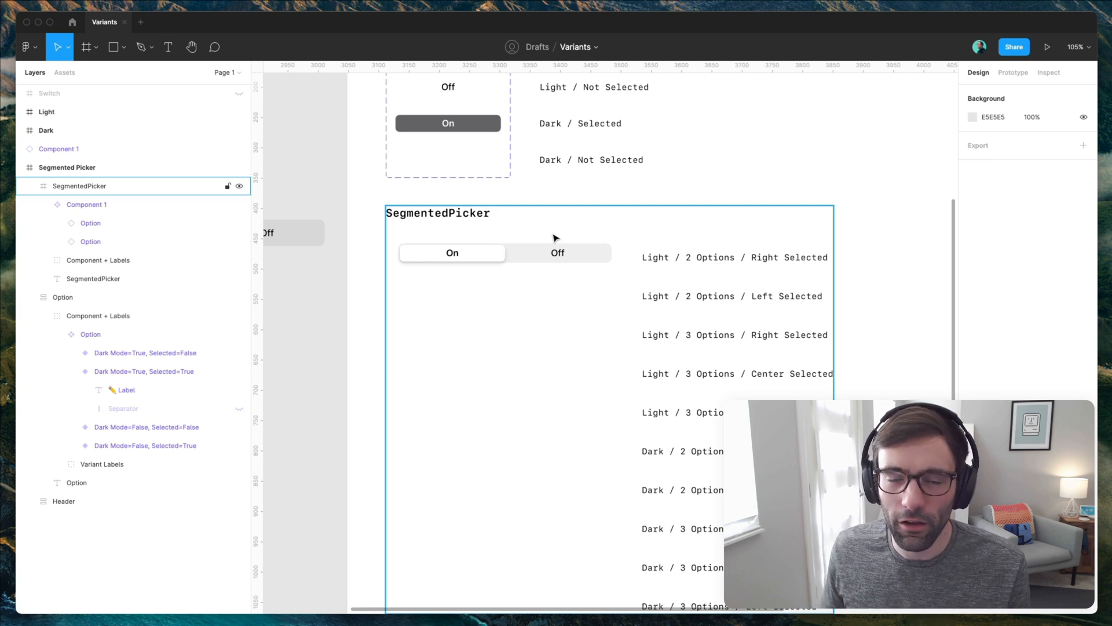
In the main two-option component, turn Selected off for the left option and on for the right option.
scroll(529, 231, down, 1)
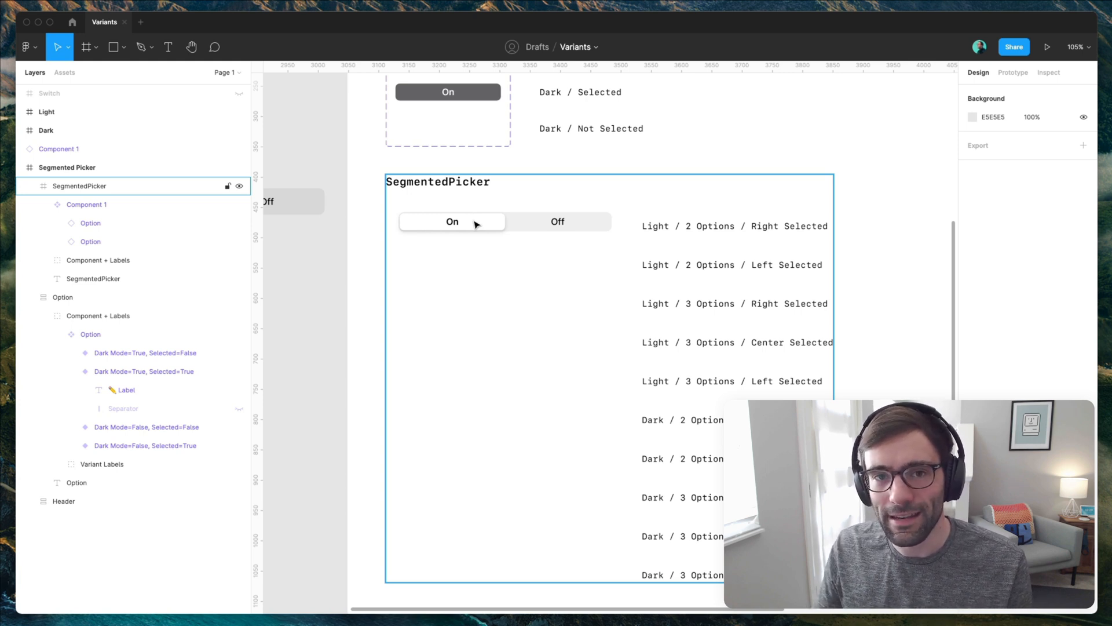
key(Escape)
drag(475, 224, 471, 289)
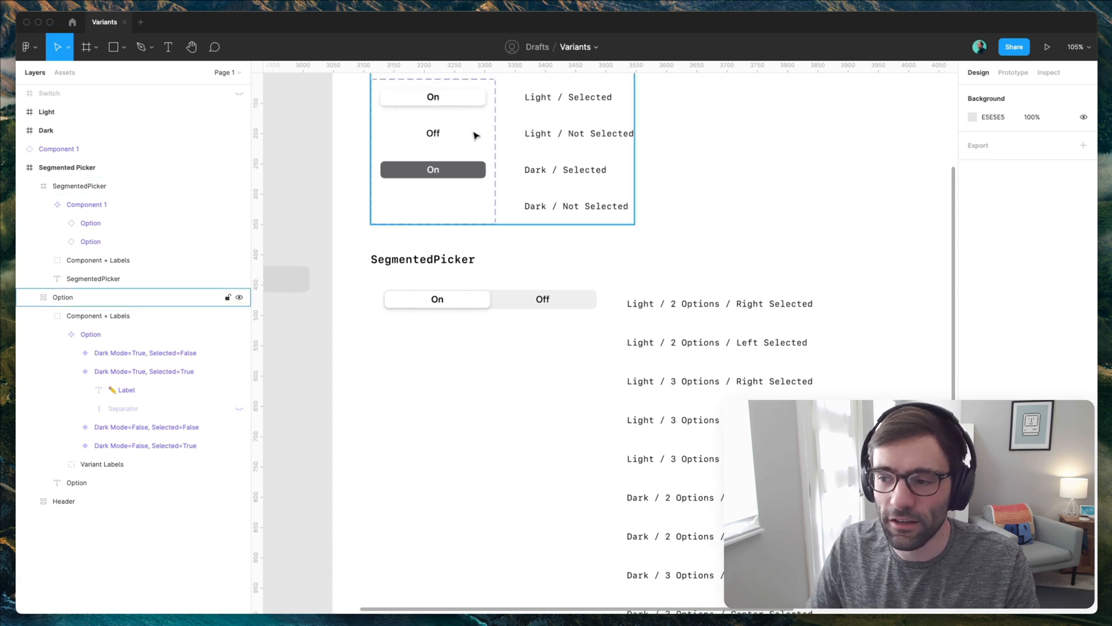
scroll(469, 132, down, 1)
click(541, 299)
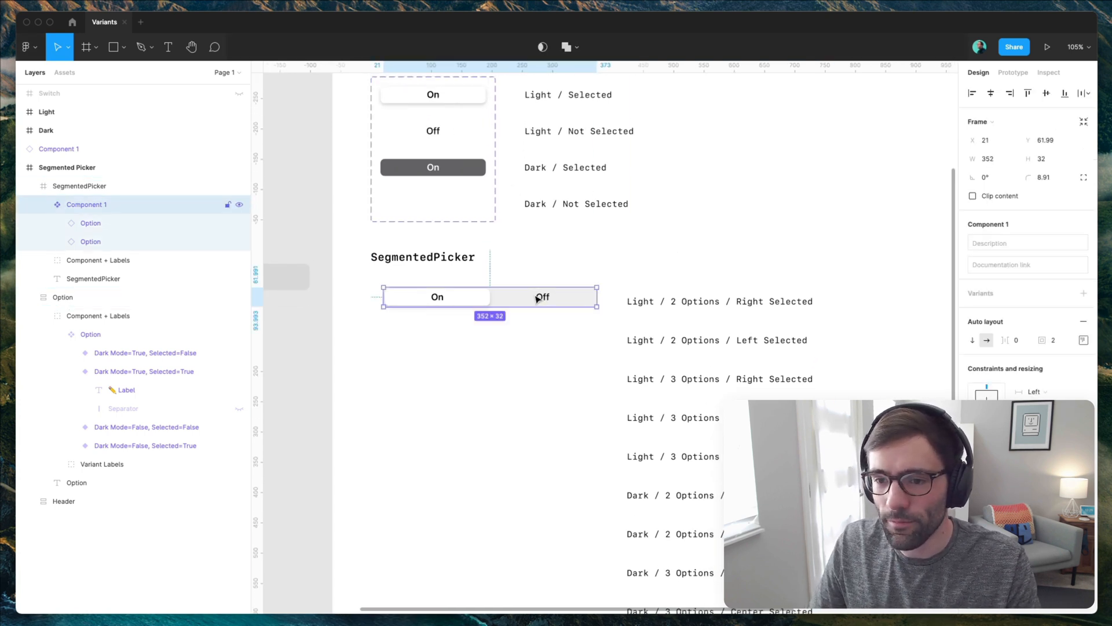
click(108, 242)
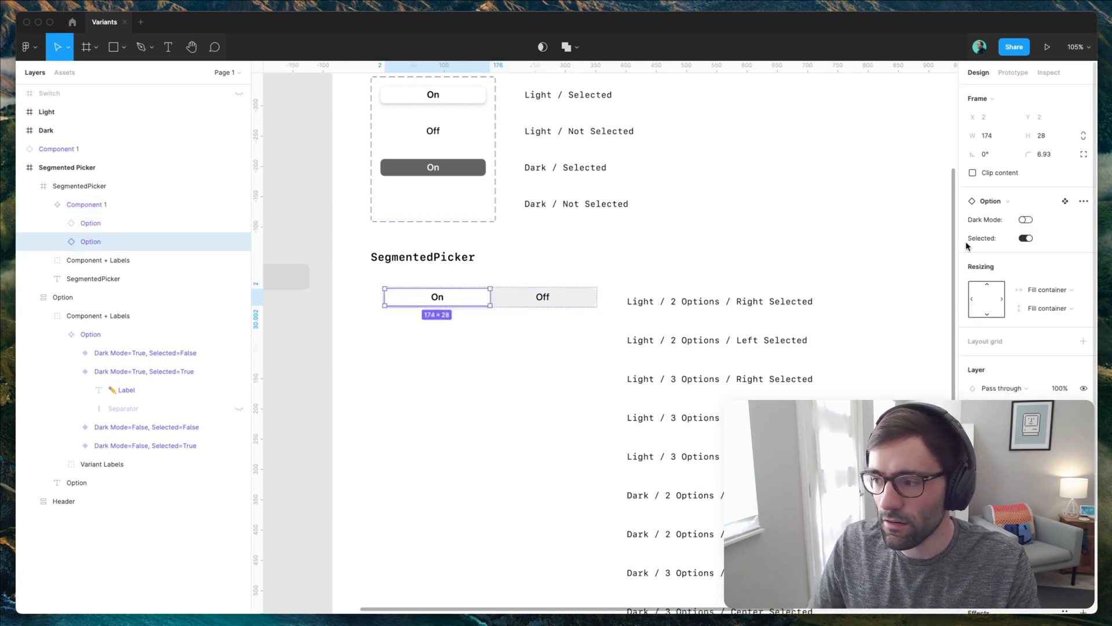
click(1025, 238)
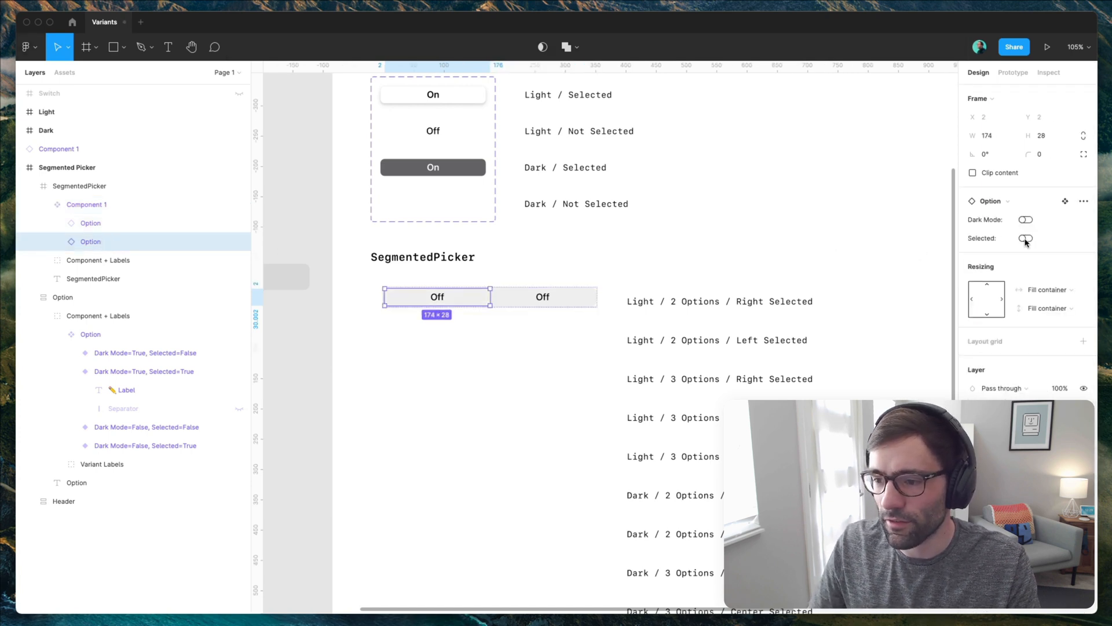
click(574, 291)
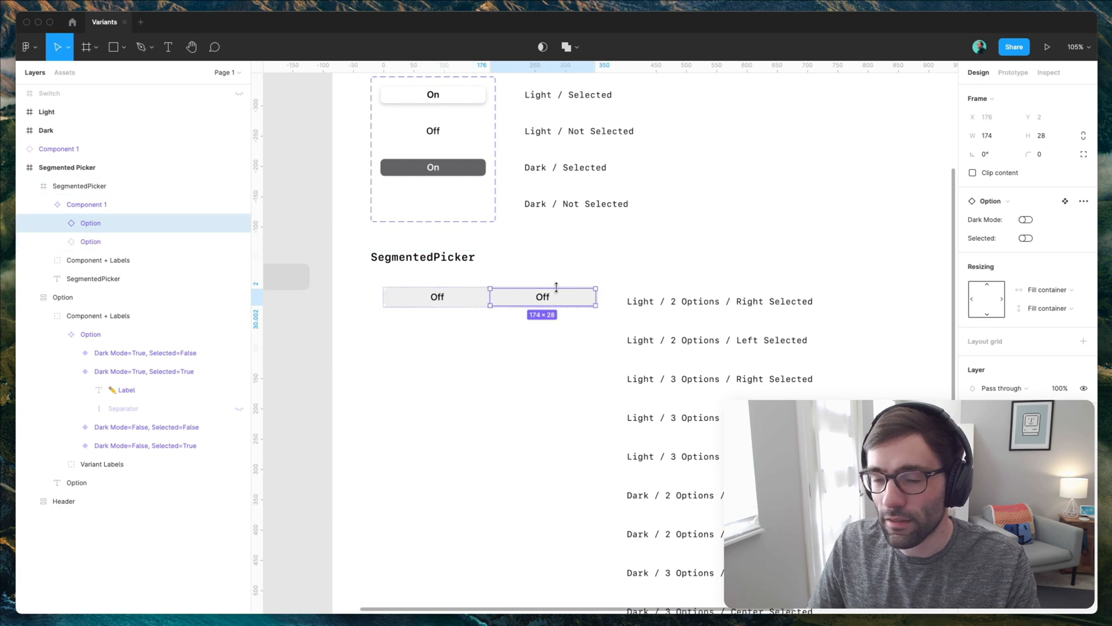
click(1025, 238)
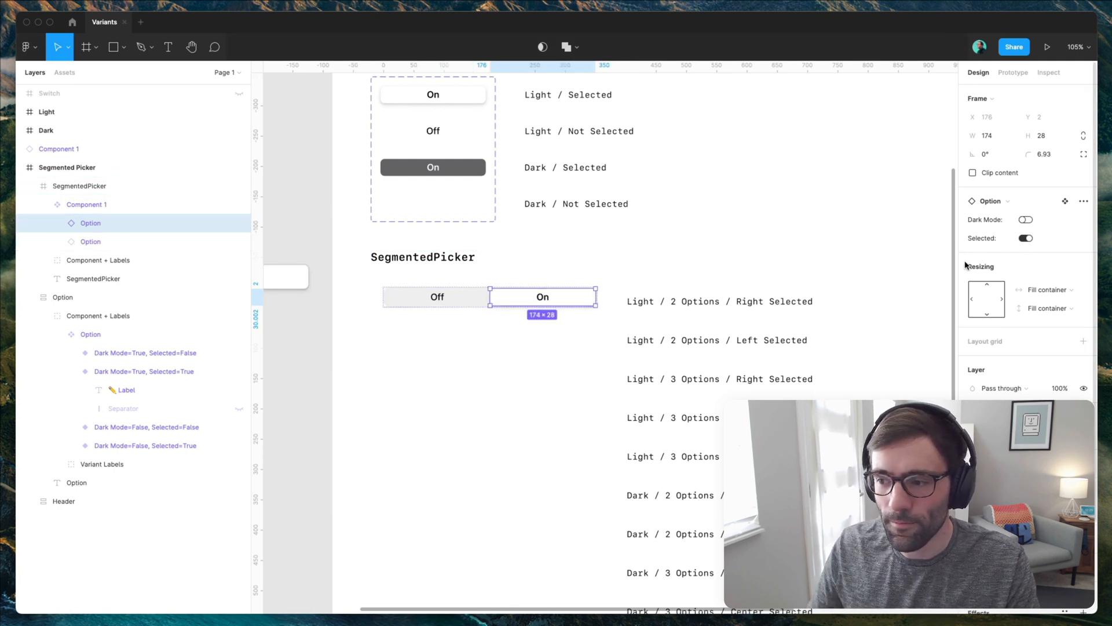
Duplicate the two-option component directly below the original, in line with the Light / 2 Options / Left Selected label.
click(44, 205)
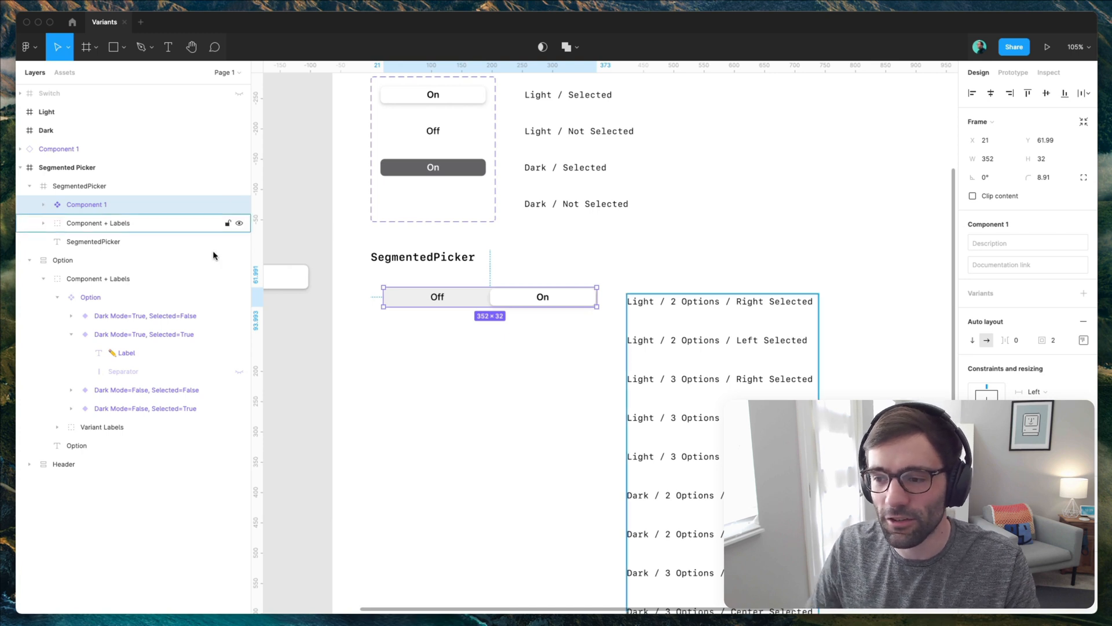
scroll(313, 265, down, 2)
drag(489, 265, 490, 309)
drag(485, 308, 485, 306)
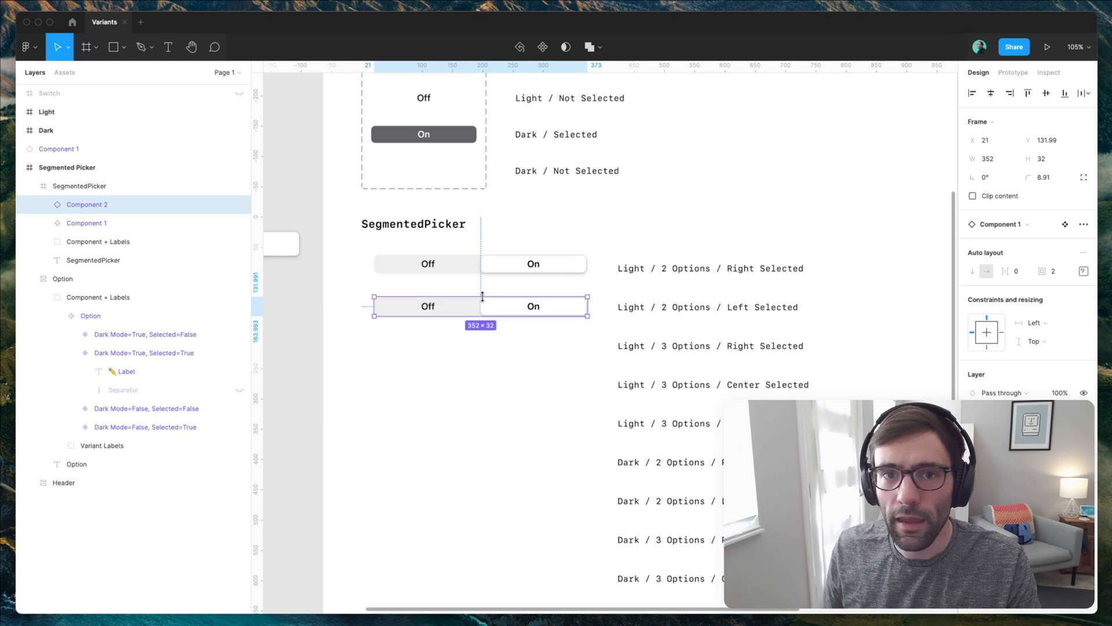
Detach the duplicate into its own component and combine it with the original two-option component as variants.
key(alt)
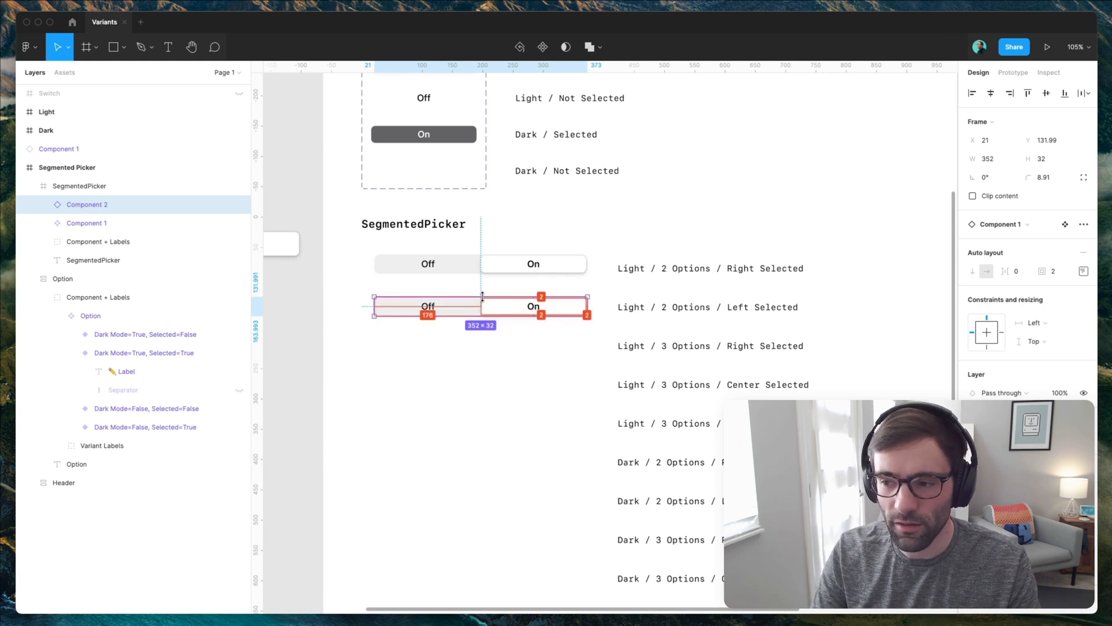
key(shift+a)
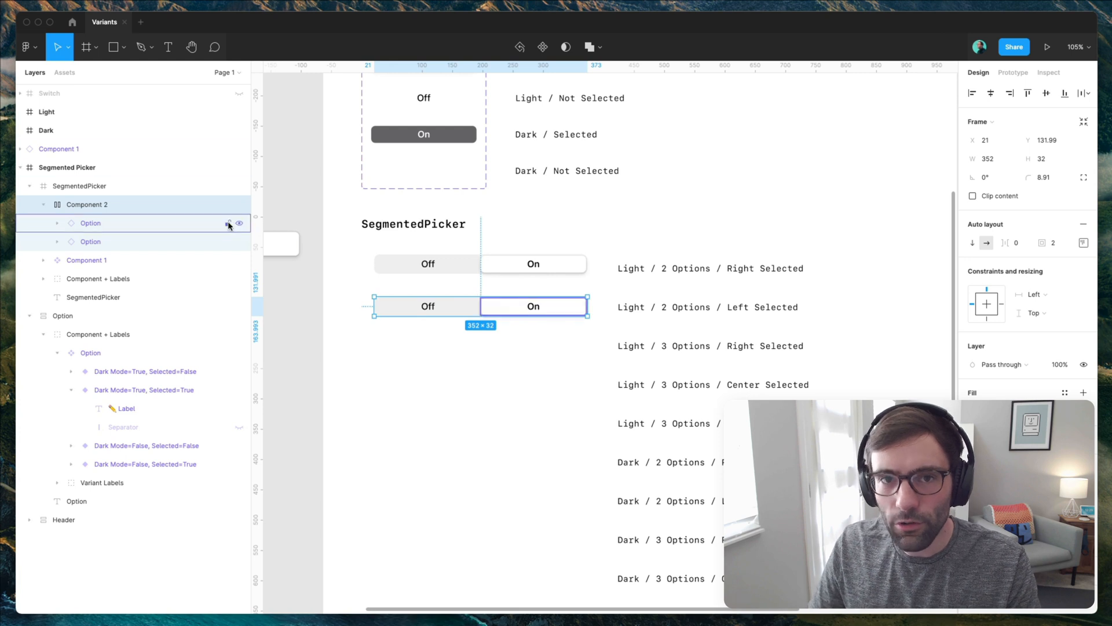
key(ctrl+alt+k)
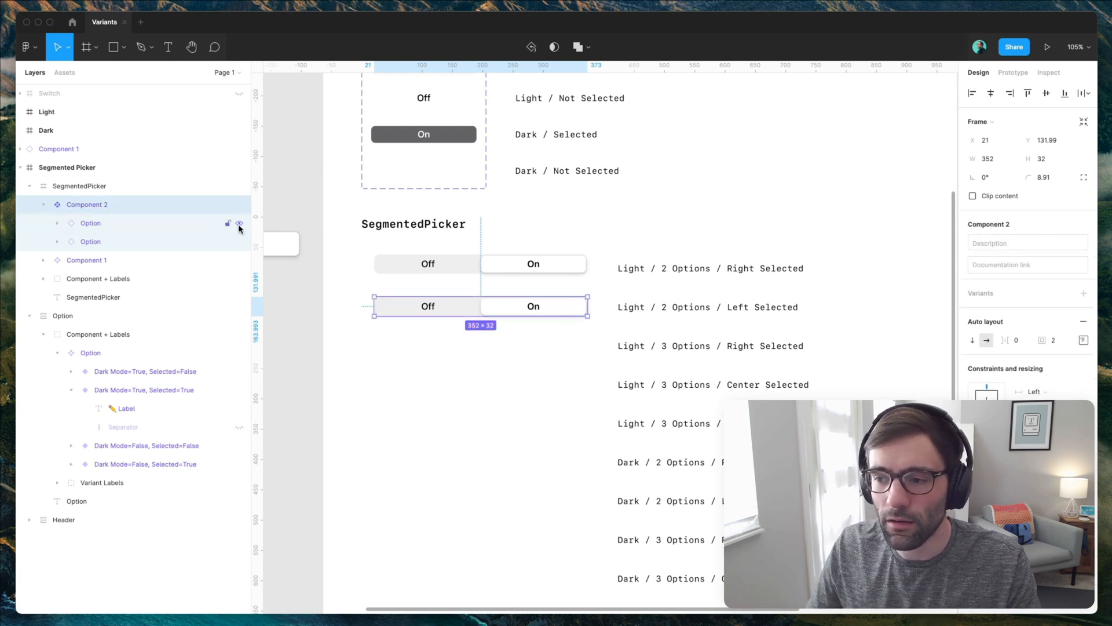
shift+click(174, 260)
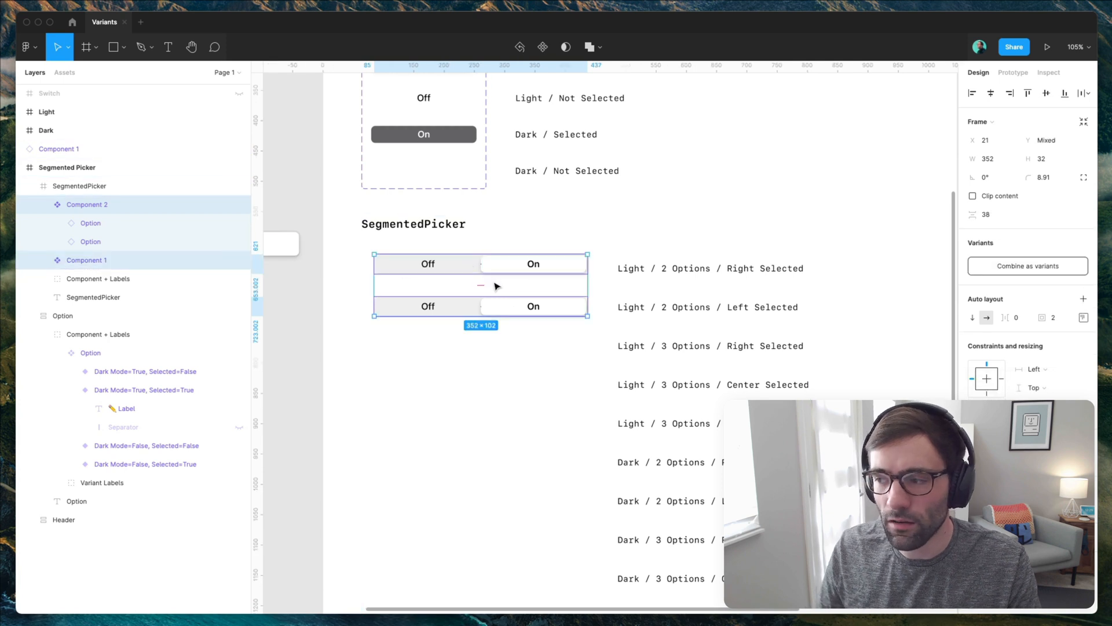
click(1011, 266)
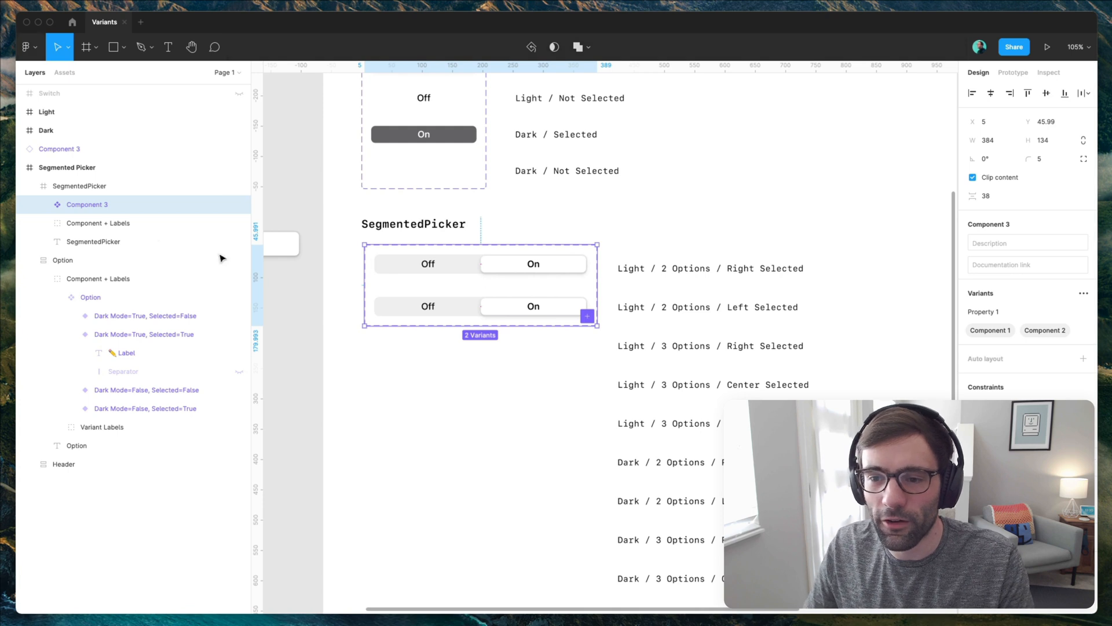
Rename the Component 3 variant set as Segmented Picker.
click(44, 205)
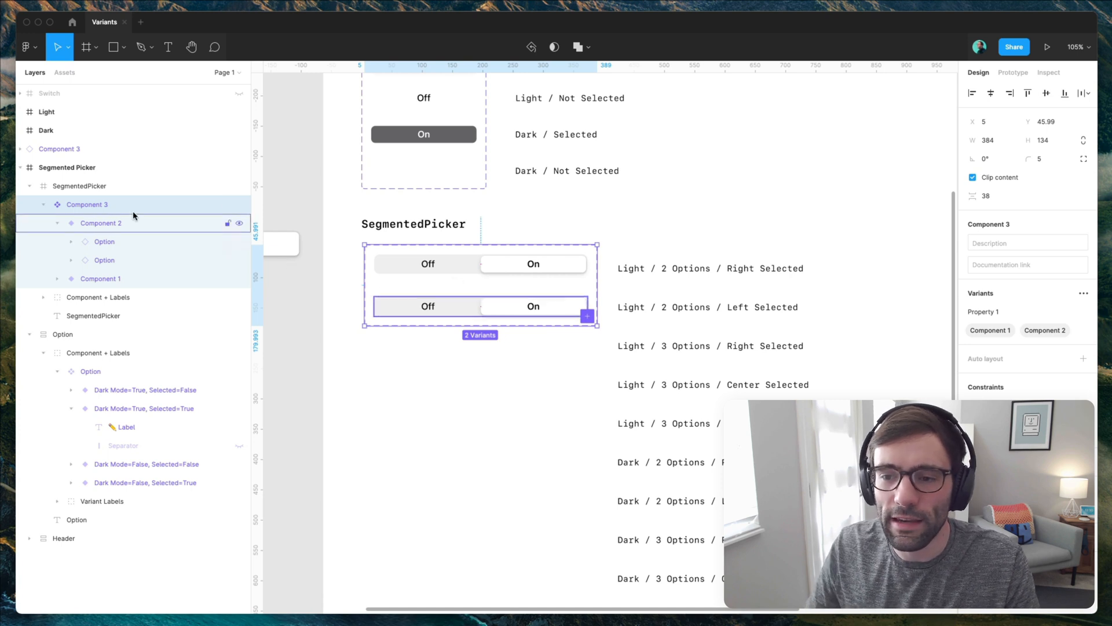
double_click(107, 205)
text(Se)
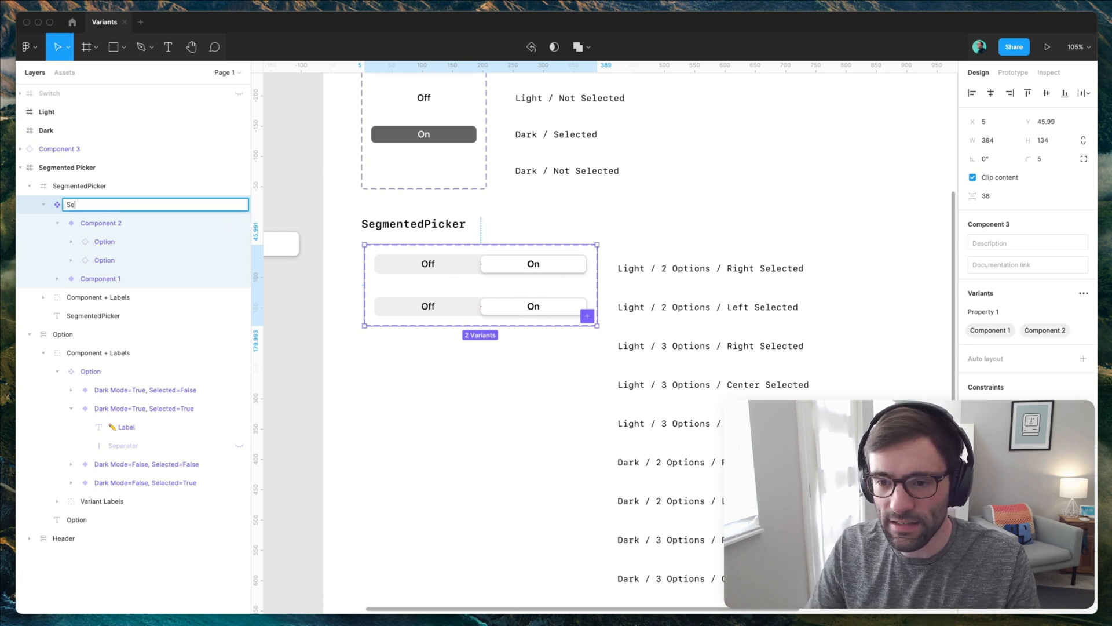
text(gmented Picker)
key(Return)
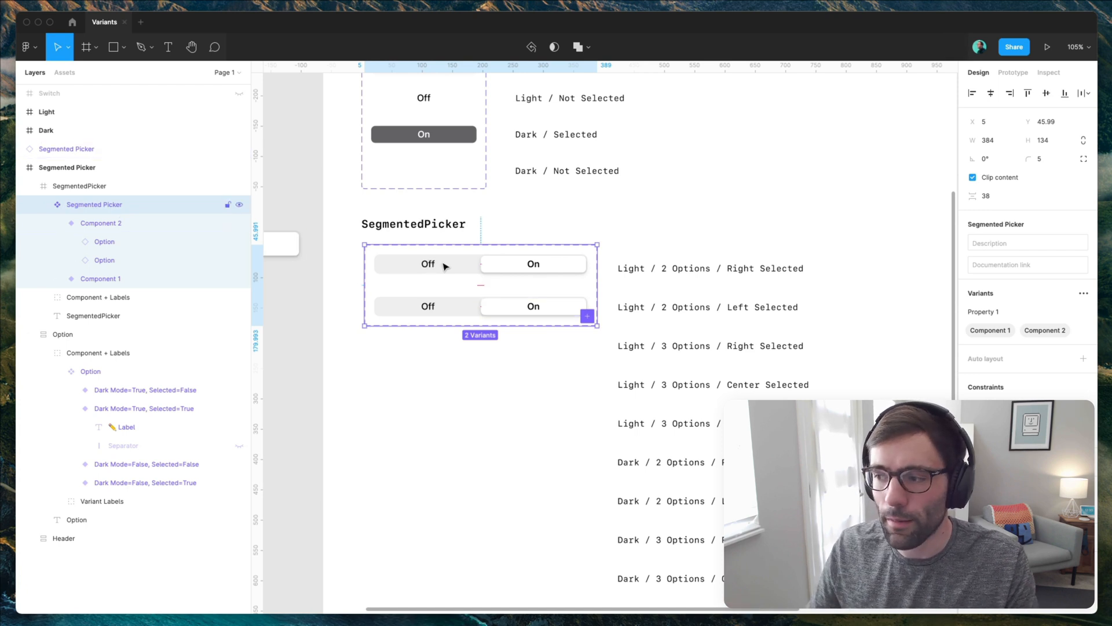
Rename the Segmented Picker's variant property as Options and its Component 1 value as 2 Options.
click(1007, 314)
text(Options)
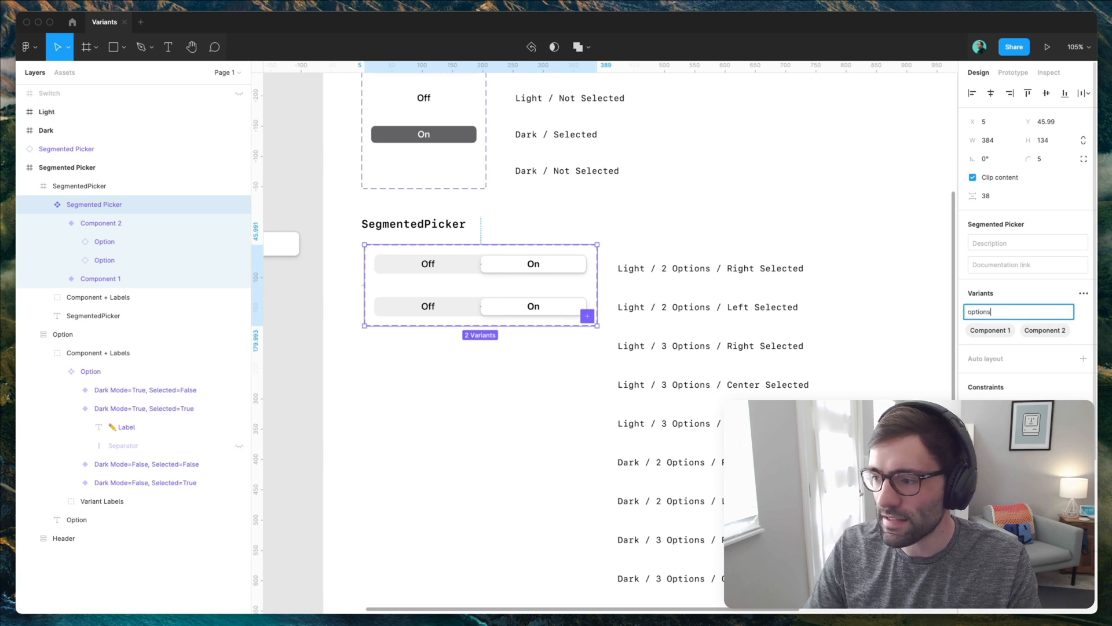
key(Return)
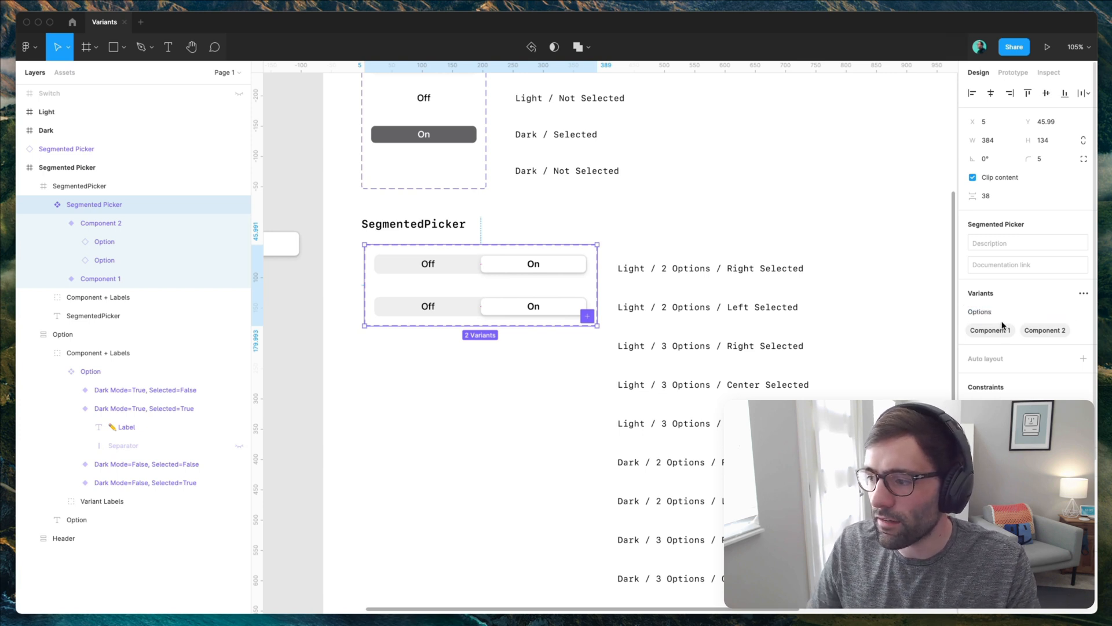
click(994, 331)
text(2 Options)
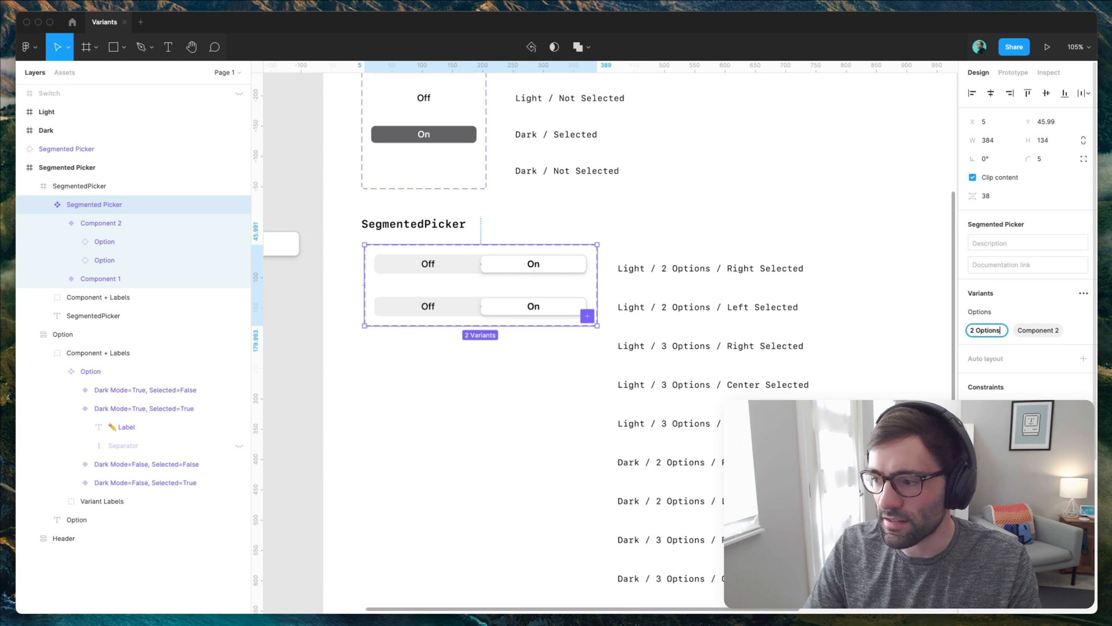
key(Return)
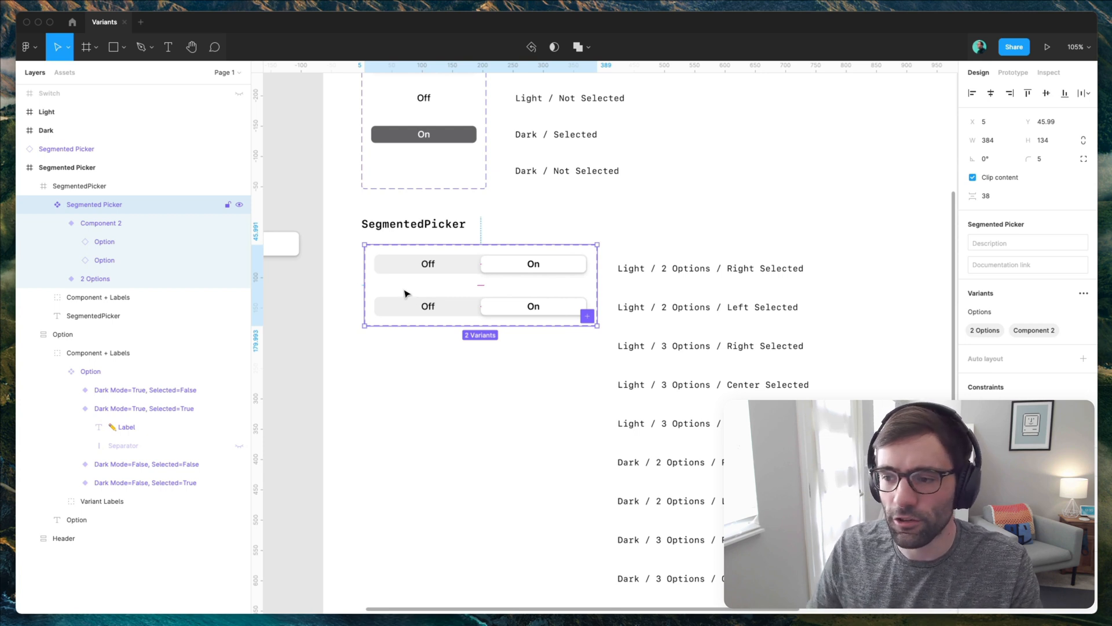
Assign the 2 Options value of the Options property to both segmented picker variants.
click(431, 269)
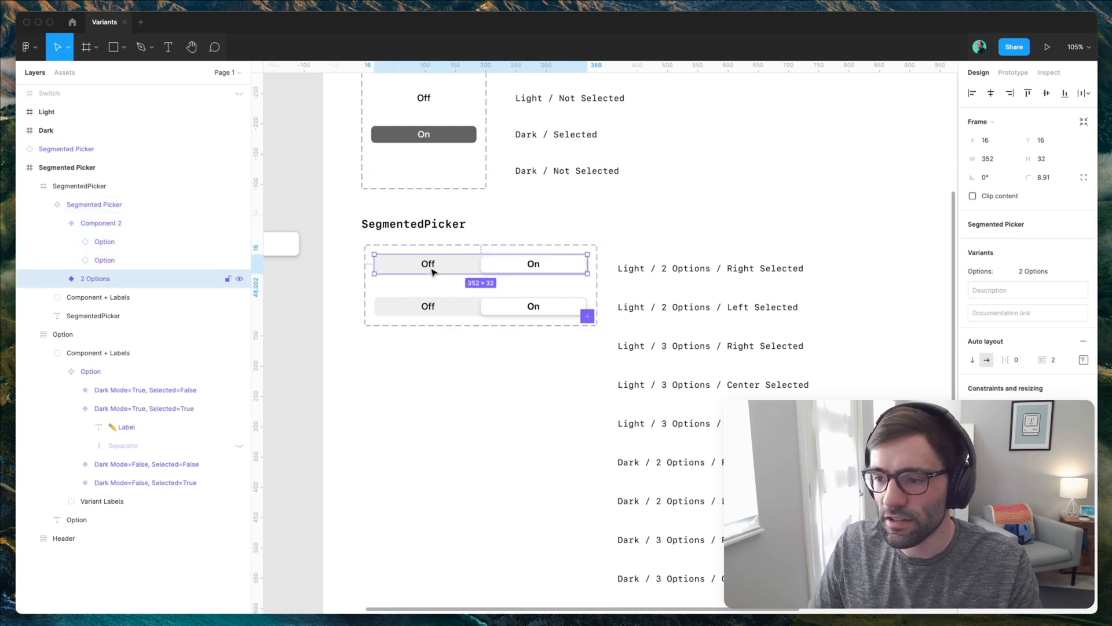
shift+click(440, 305)
click(1082, 291)
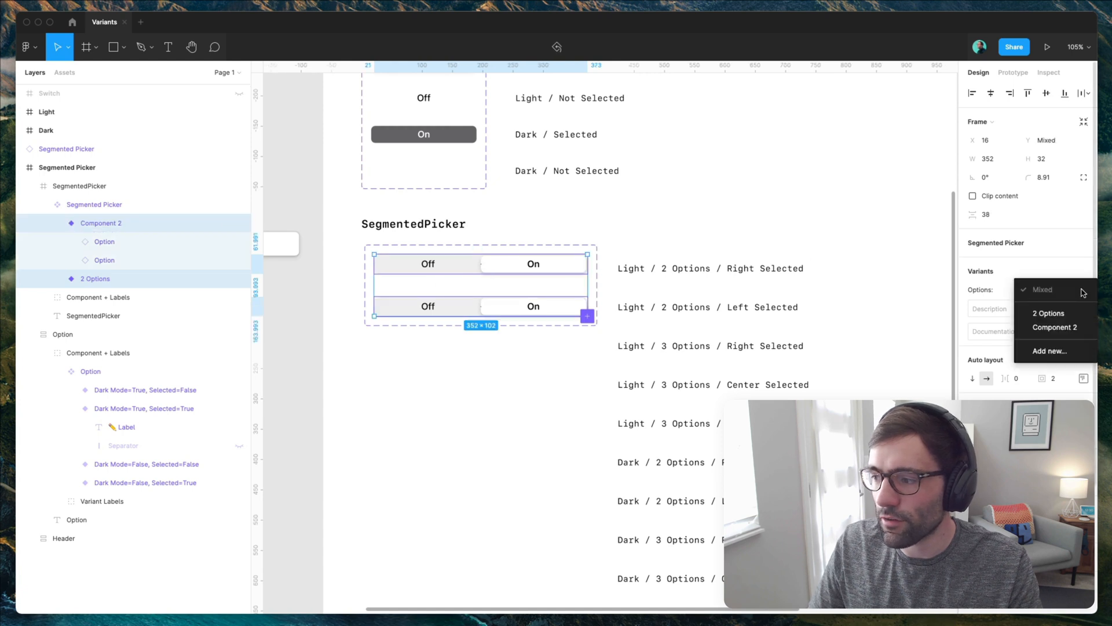
click(1052, 313)
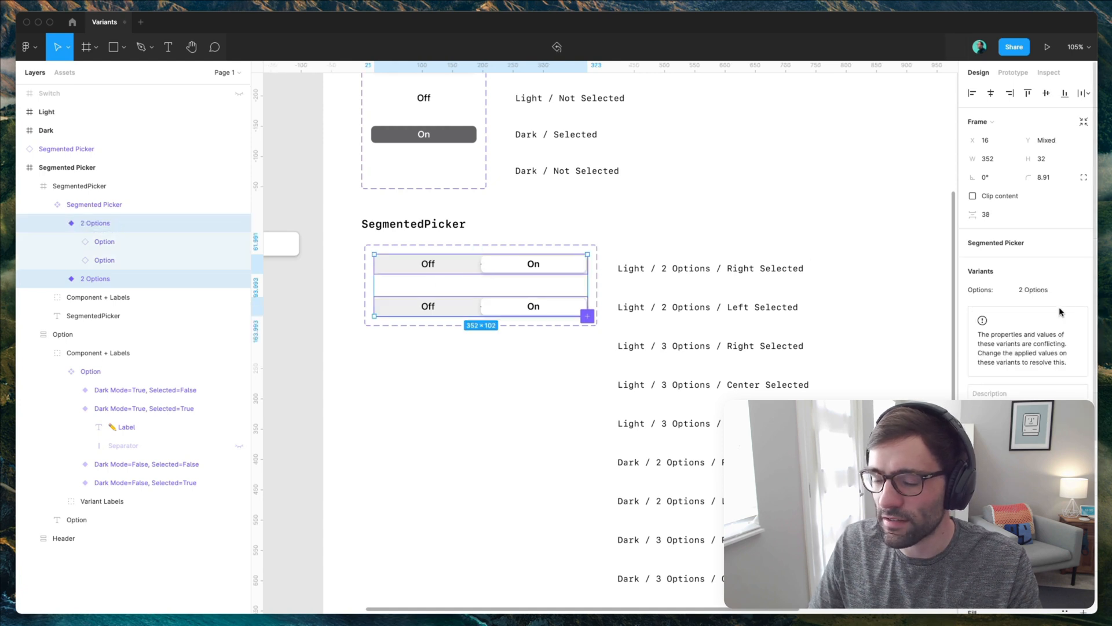
click(538, 326)
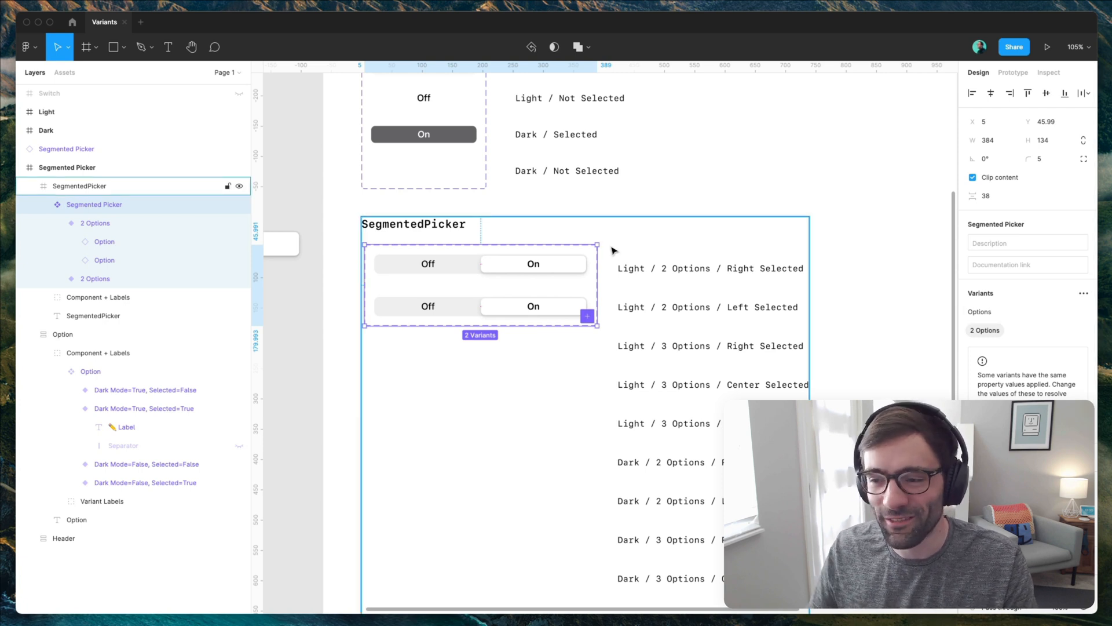
In the lower picker variant, turn Selected on for the left option and off for the right option.
scroll(614, 250, down, 1)
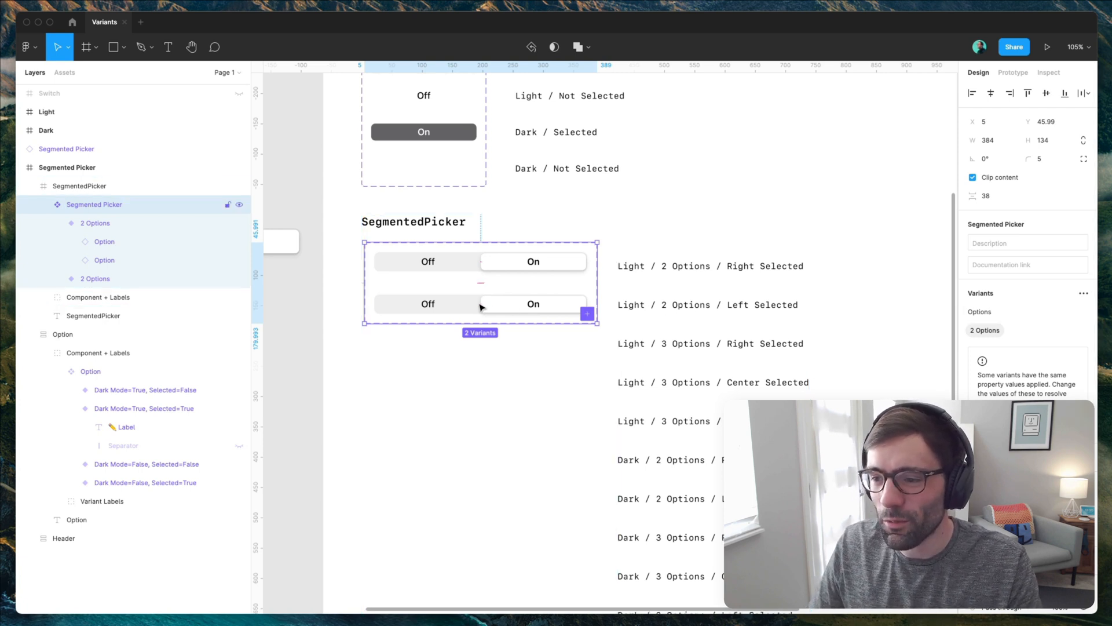
click(440, 304)
click(442, 305)
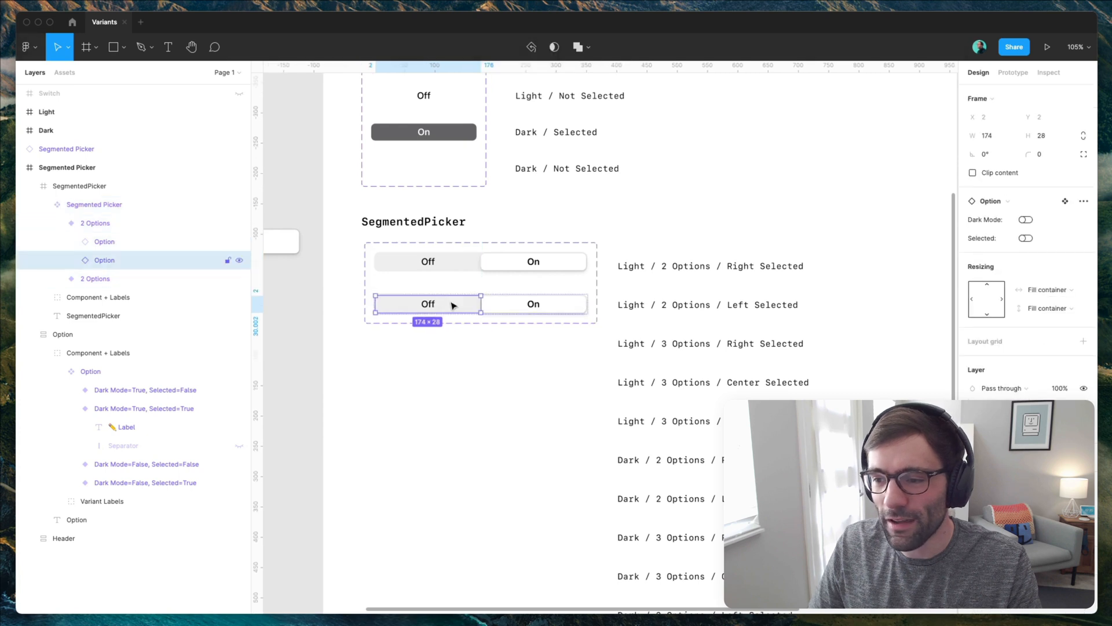
click(1026, 238)
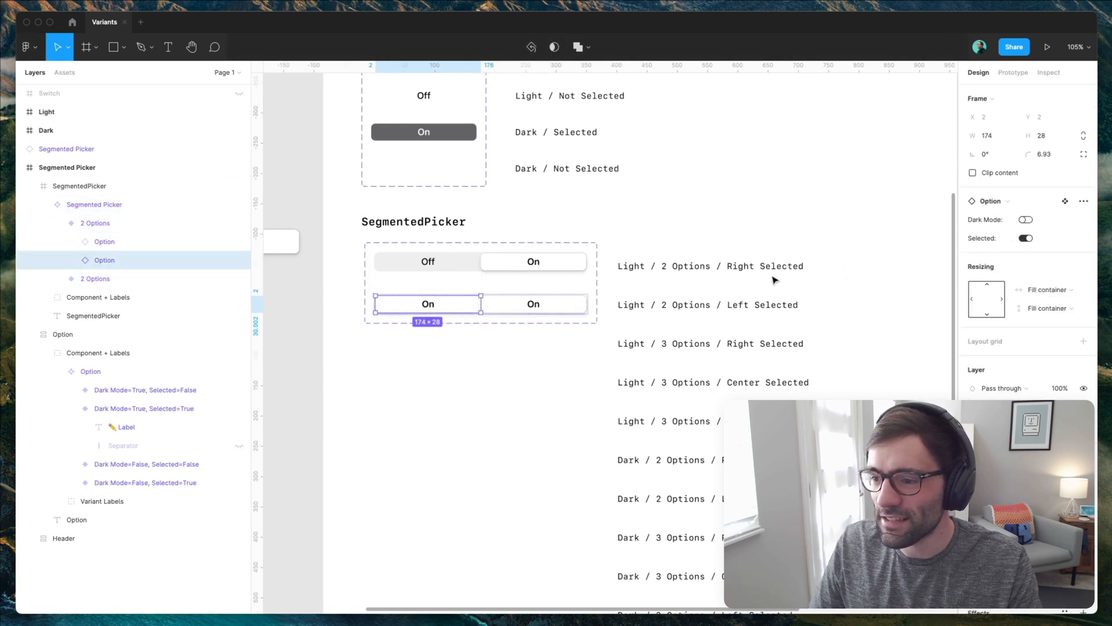
click(522, 304)
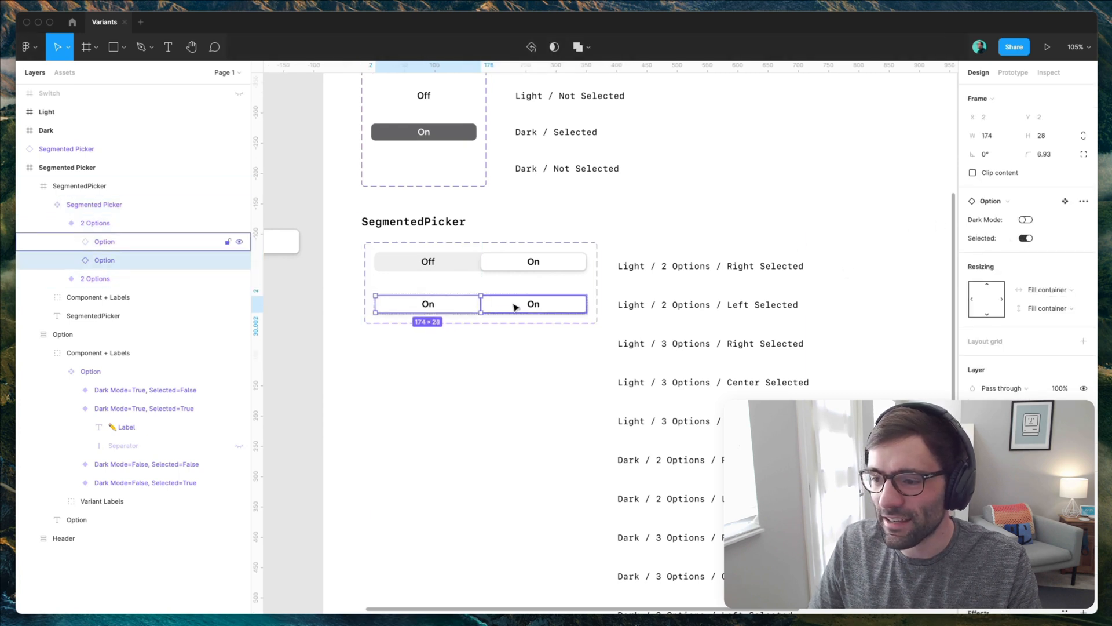
click(1025, 238)
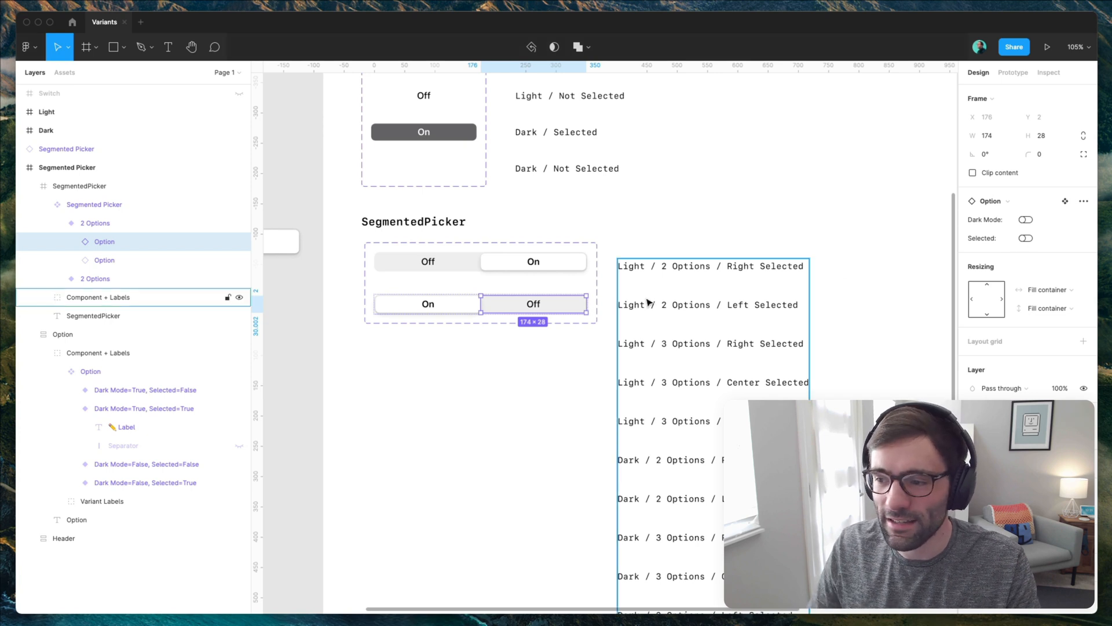
Add a variant property named Dark Mode to the Segmented Picker set and rename its default value as False.
click(554, 244)
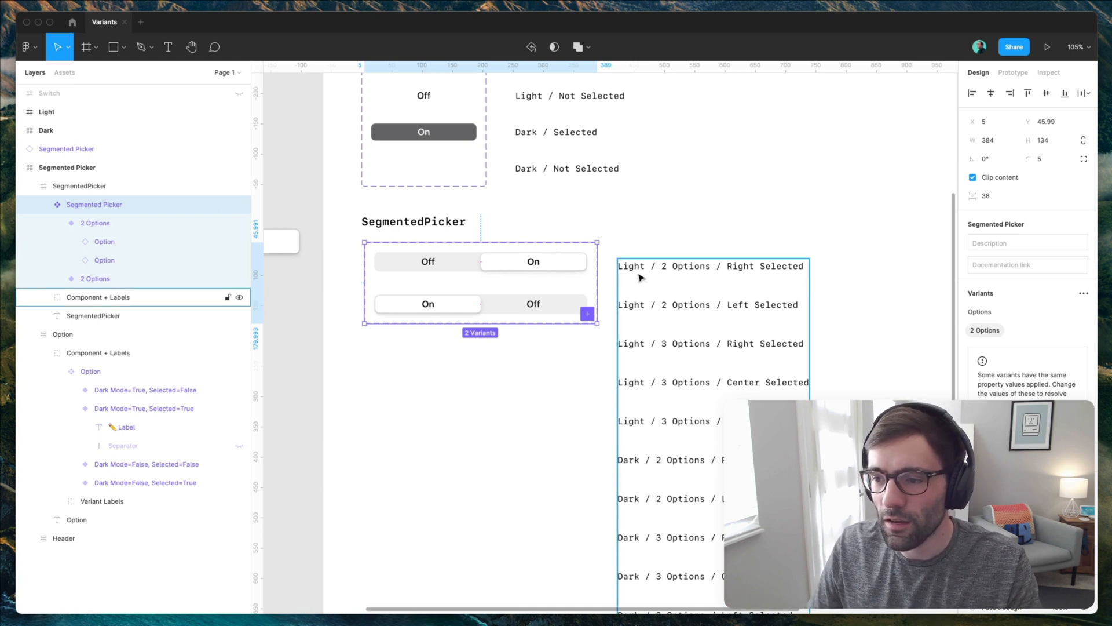
click(1082, 294)
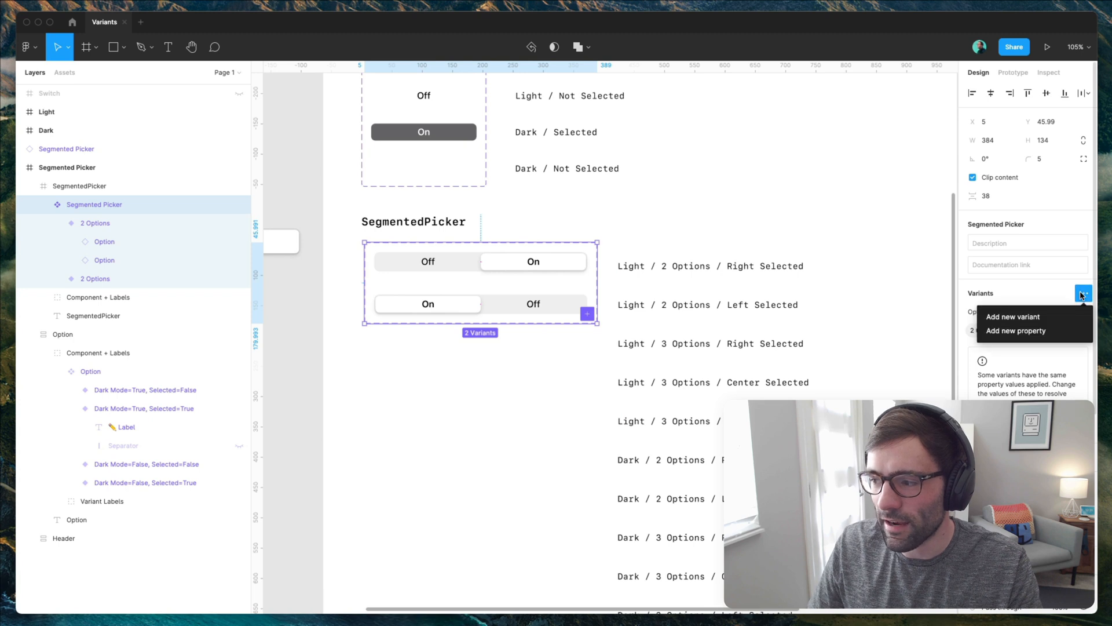
click(1036, 330)
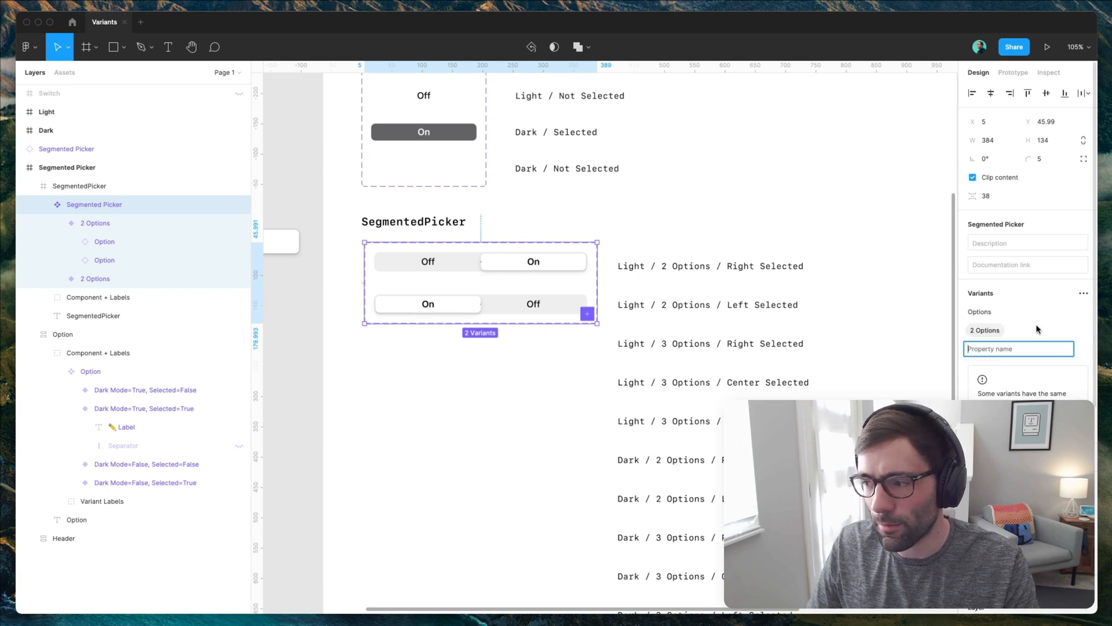
text(Dark)
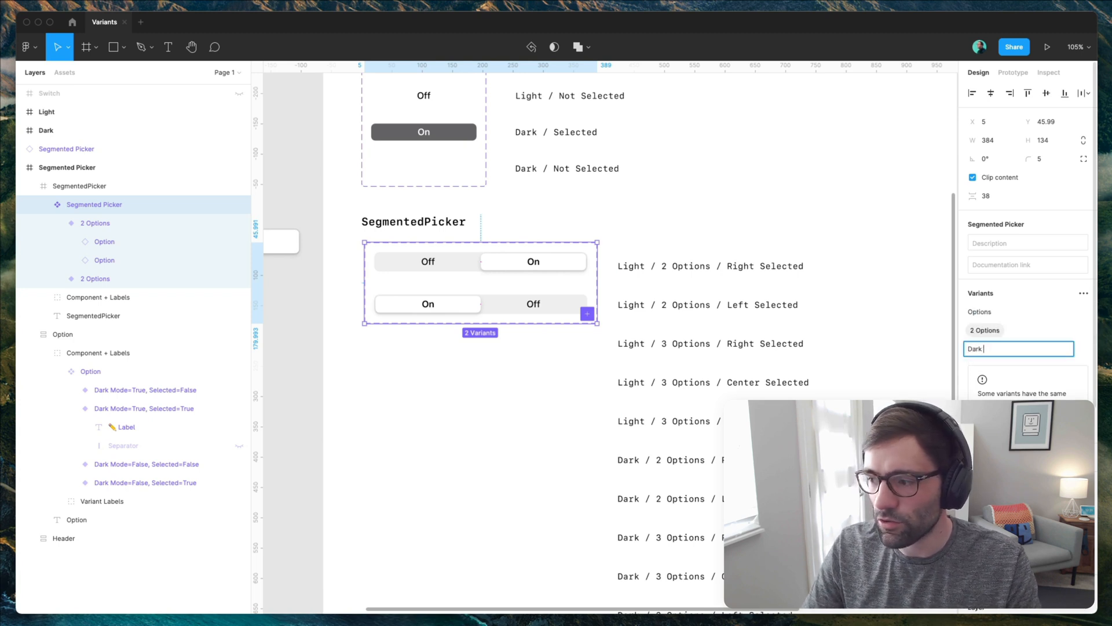
text( Light)
key(Return)
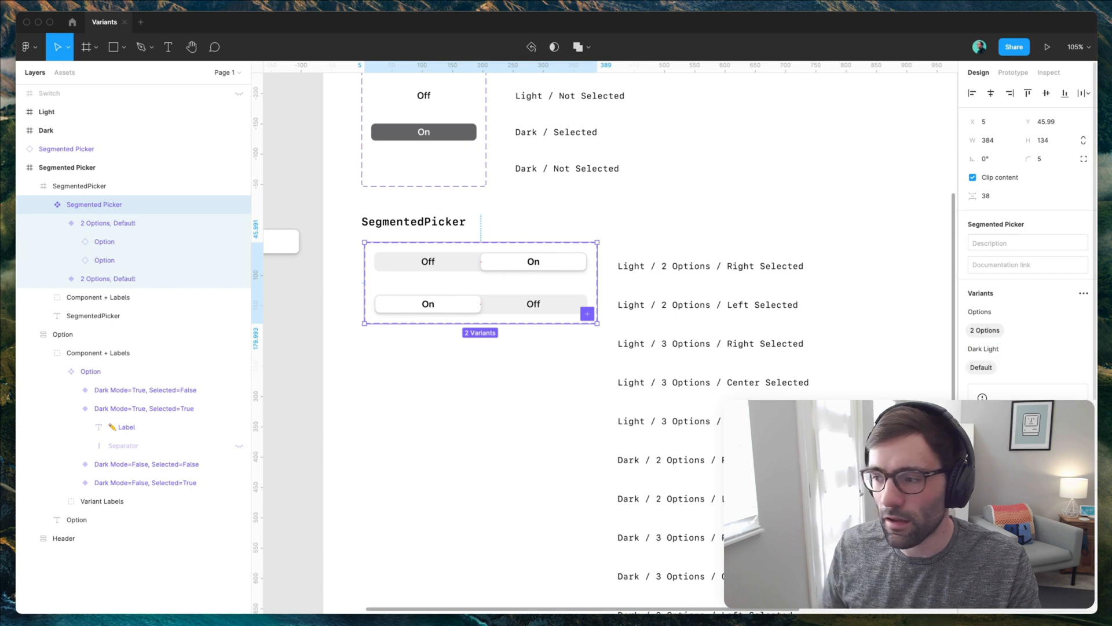
double_click(1024, 346)
text(Dark Mode)
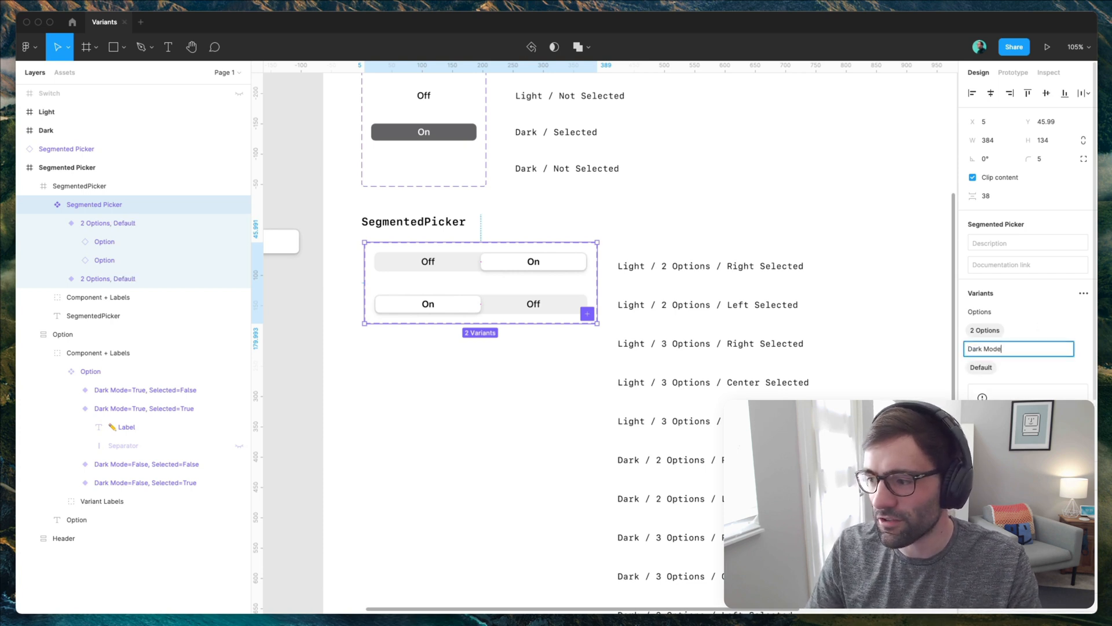
key(Return)
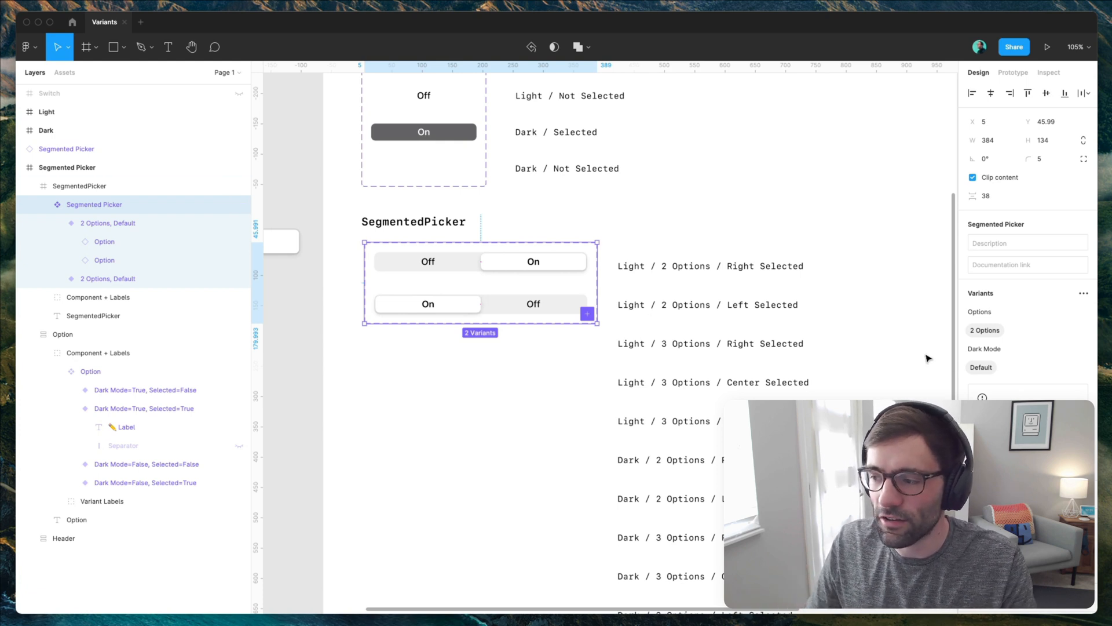
text(False)
key(Return)
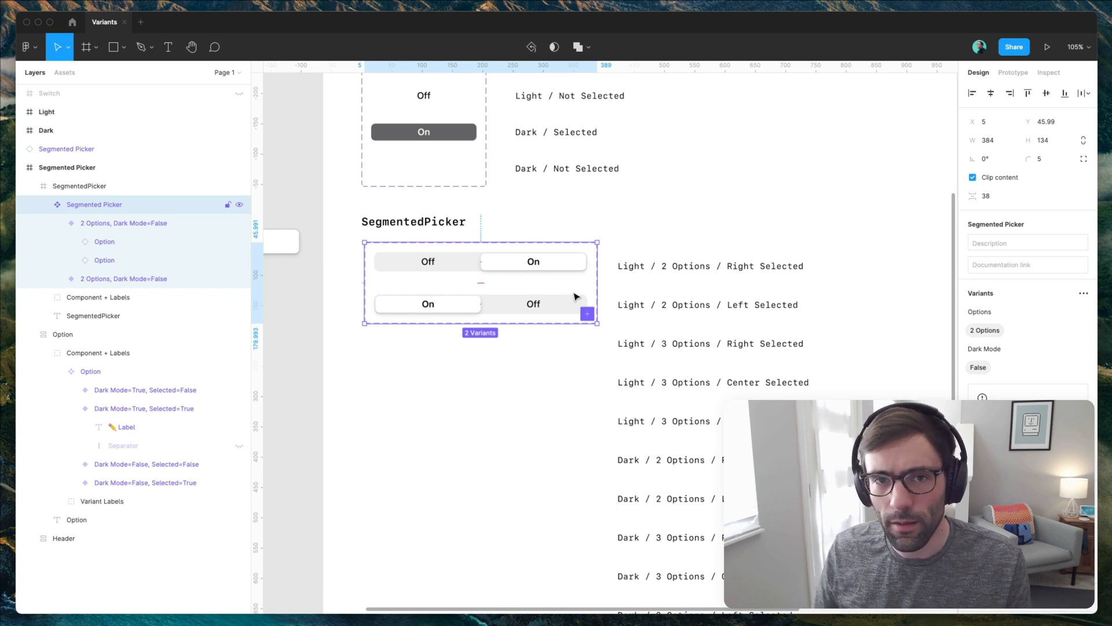
Add a variant property named Selected to the Segmented Picker set.
click(525, 260)
shift+click(528, 299)
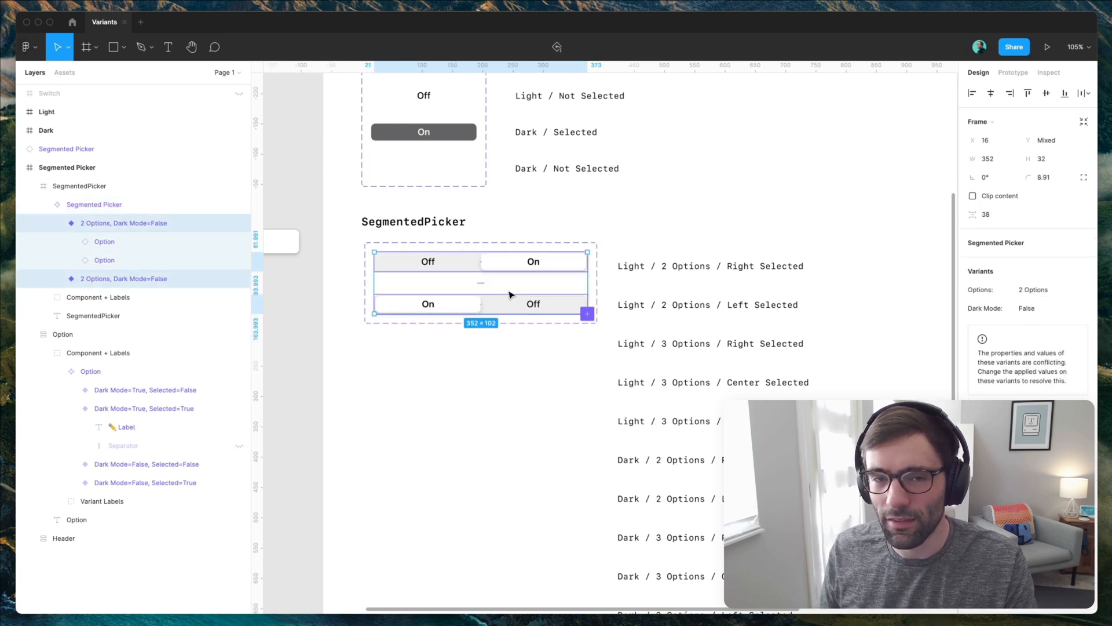
click(518, 244)
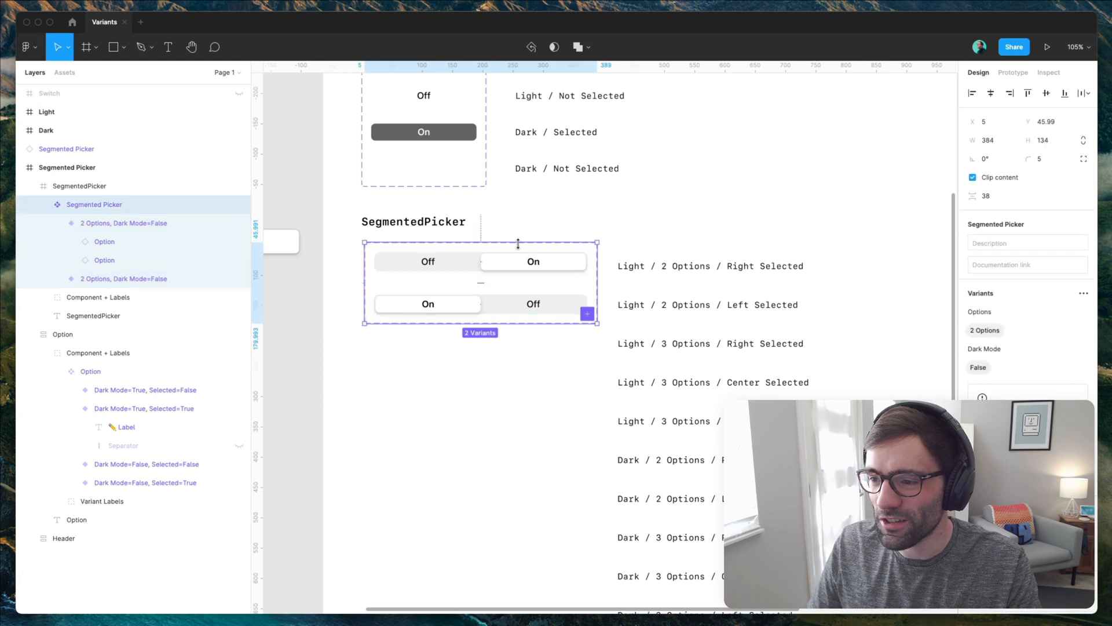
click(1078, 298)
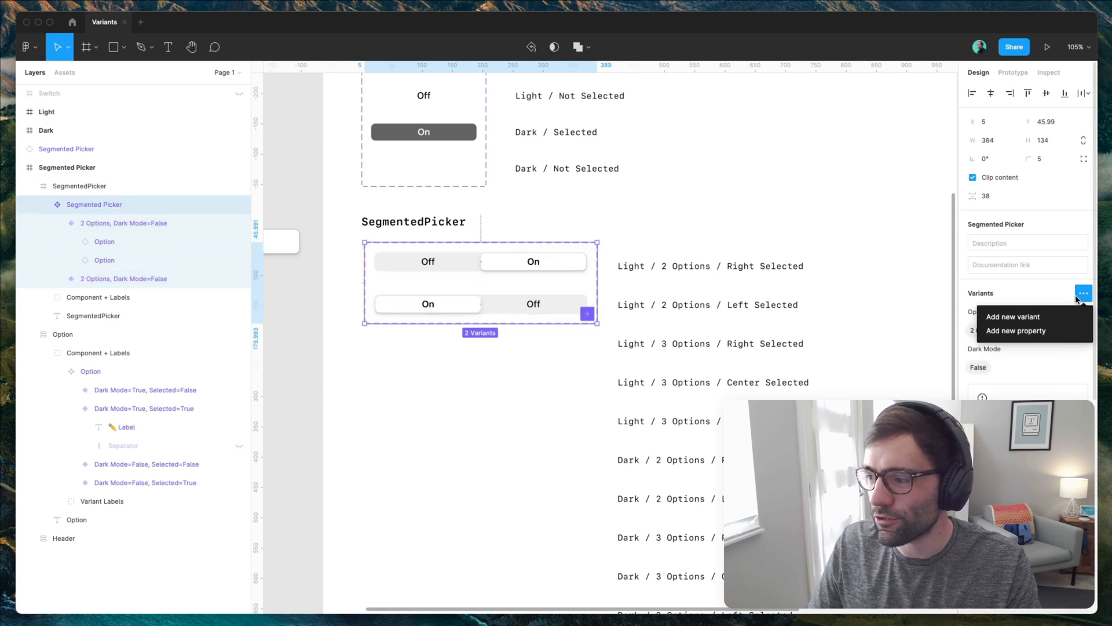
click(1053, 329)
text(Selected)
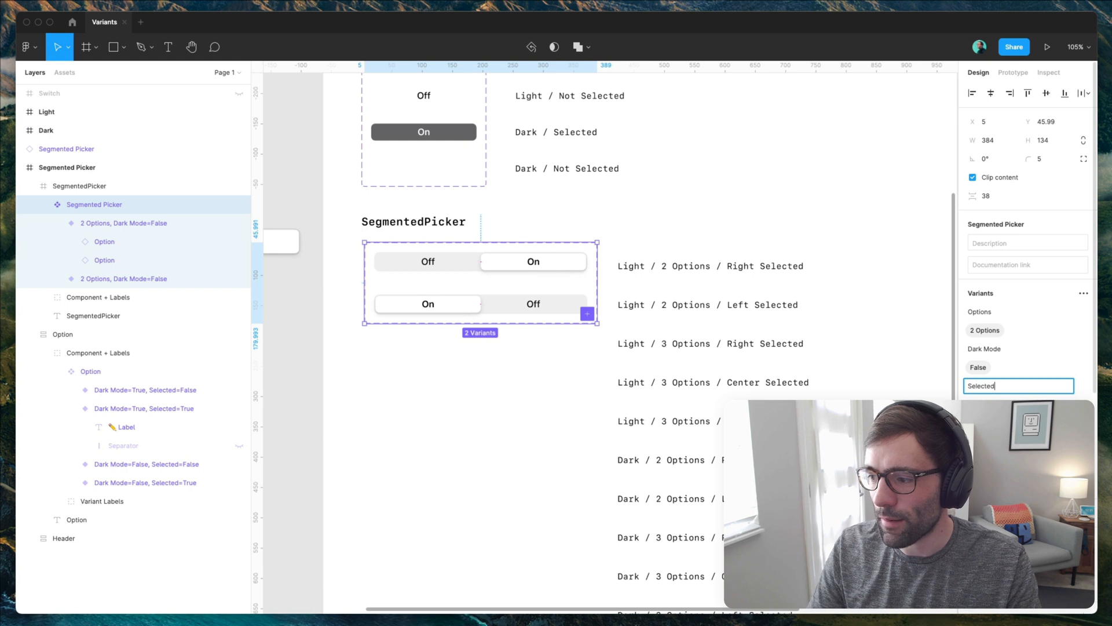
key(Return)
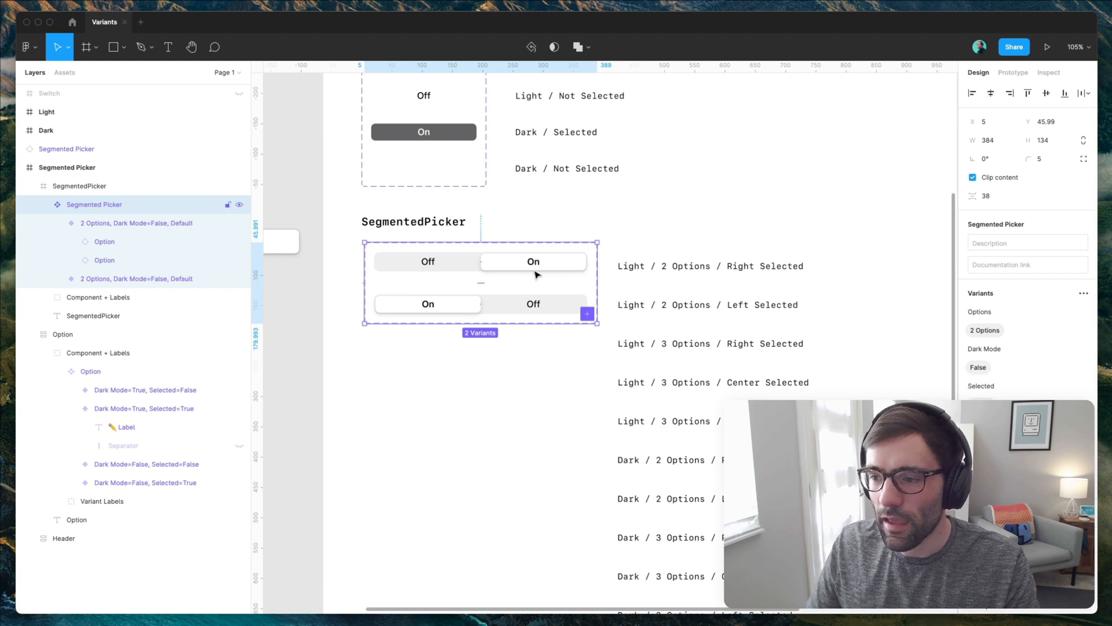
Set the upper picker variant's Selected property to Right Selected.
click(536, 271)
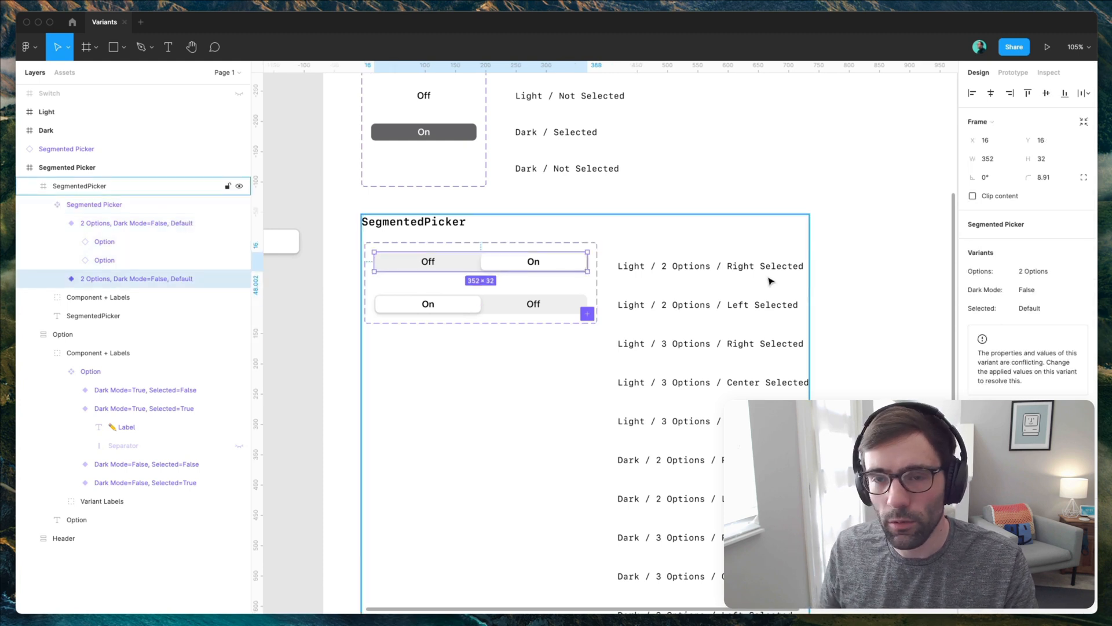
click(1029, 308)
text(Rig)
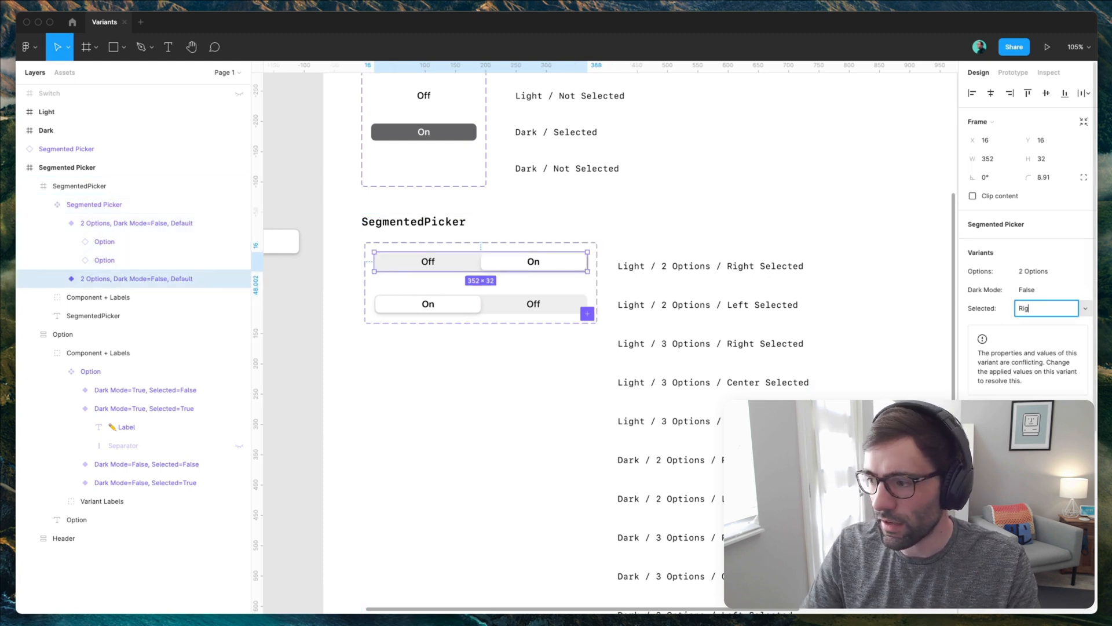
text(ht Selected)
key(Return)
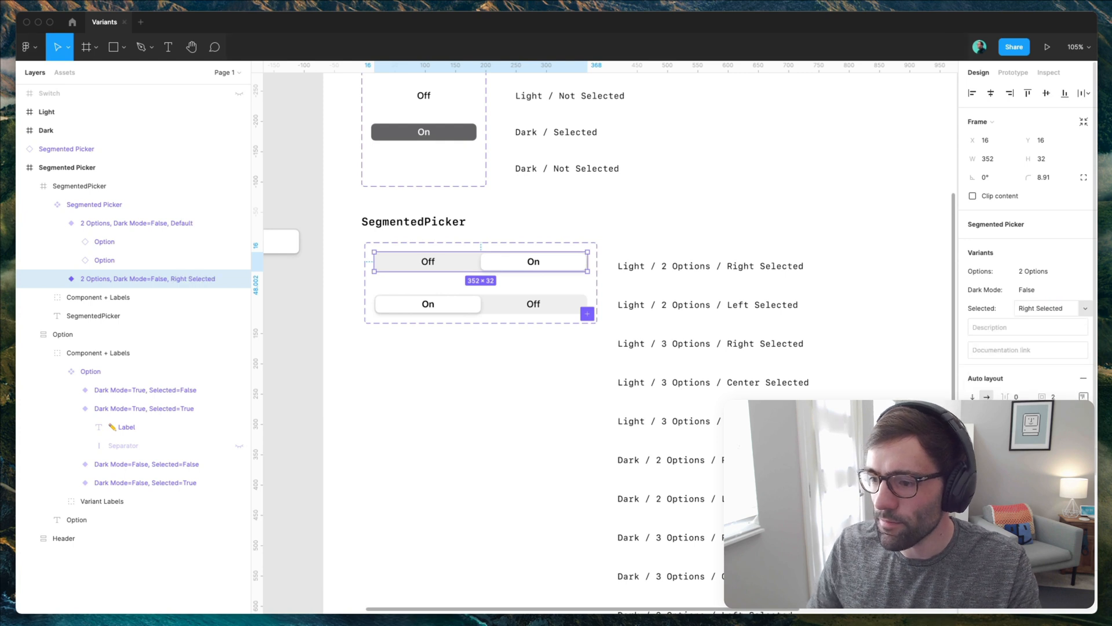
Set the lower picker variant's Selected property to Left Selected.
click(532, 303)
click(1061, 310)
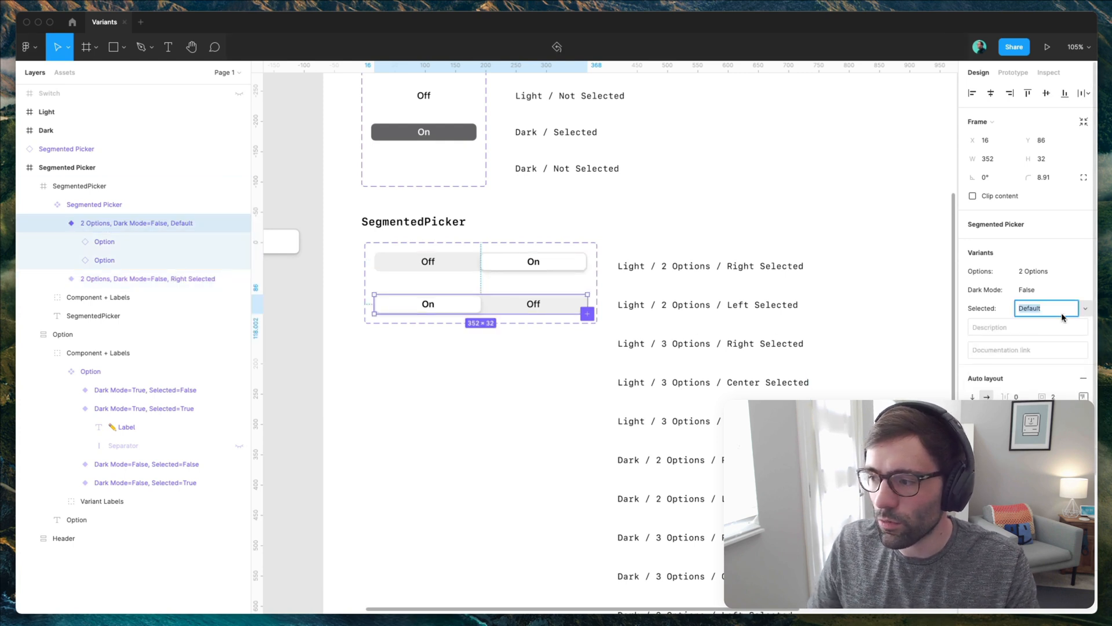
text(Left Selected)
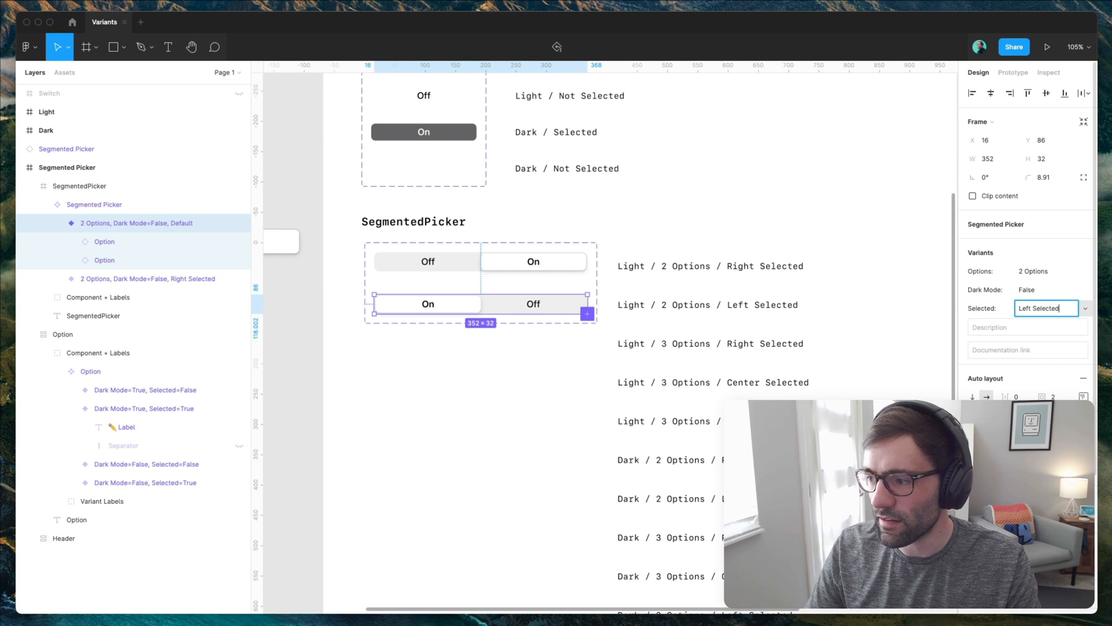
key(Return)
click(589, 254)
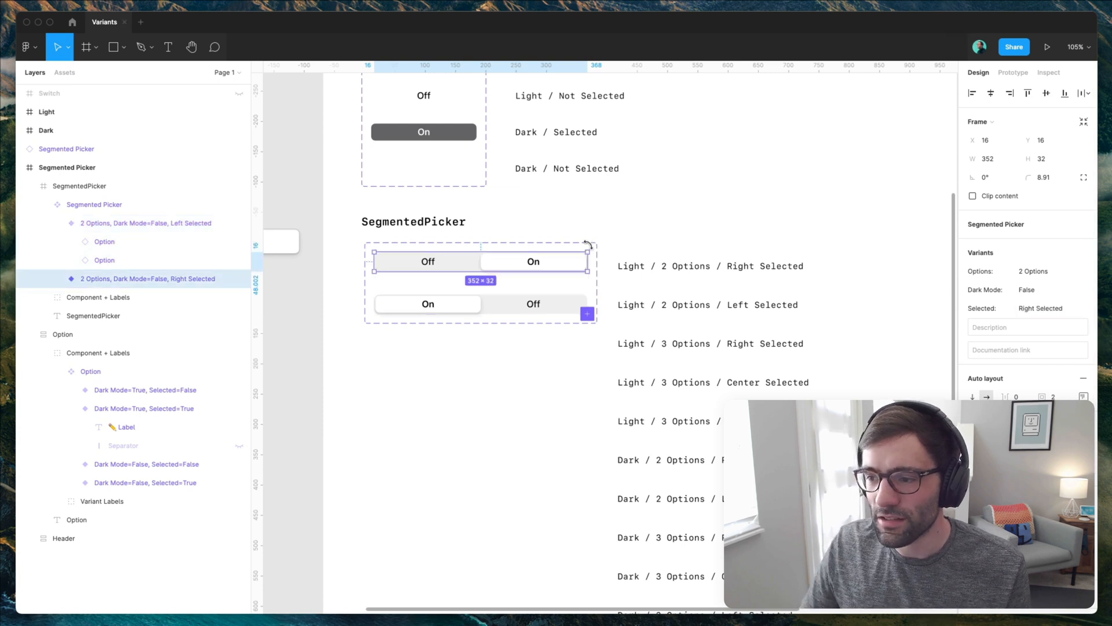
Reset all overrides on the standalone Segmented Picker instance beside the component frame.
click(592, 243)
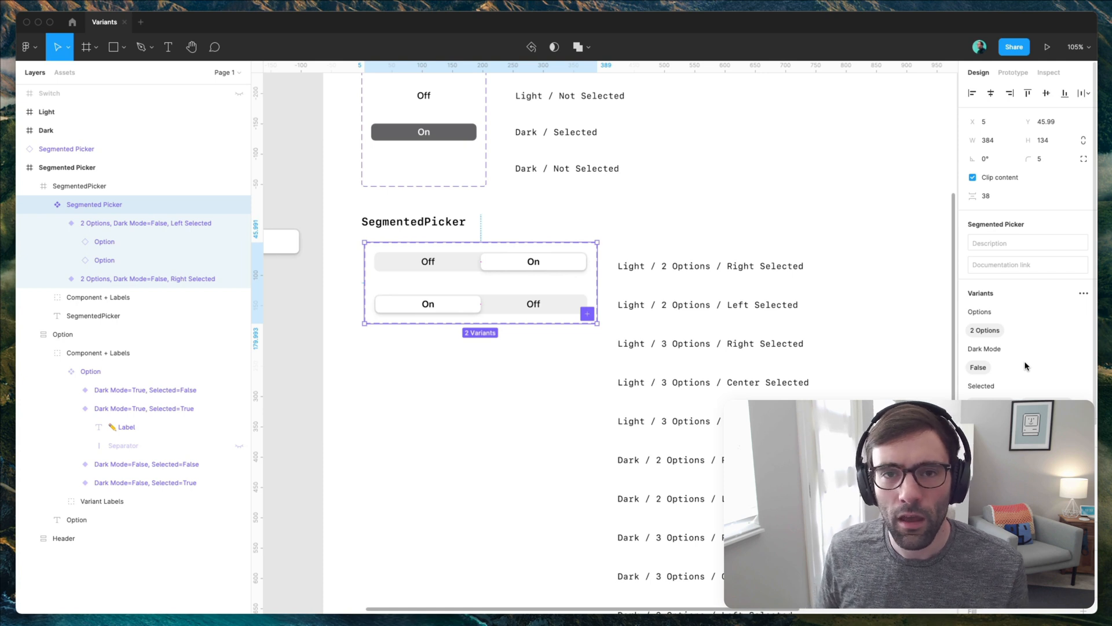
click(534, 377)
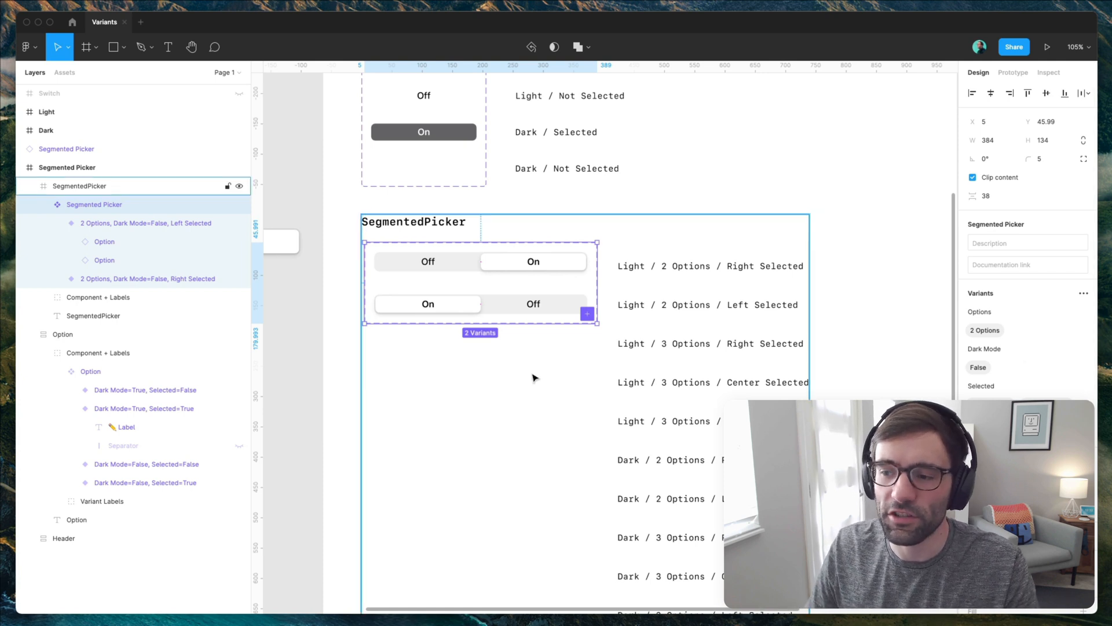
scroll(534, 377, left, 5)
click(411, 235)
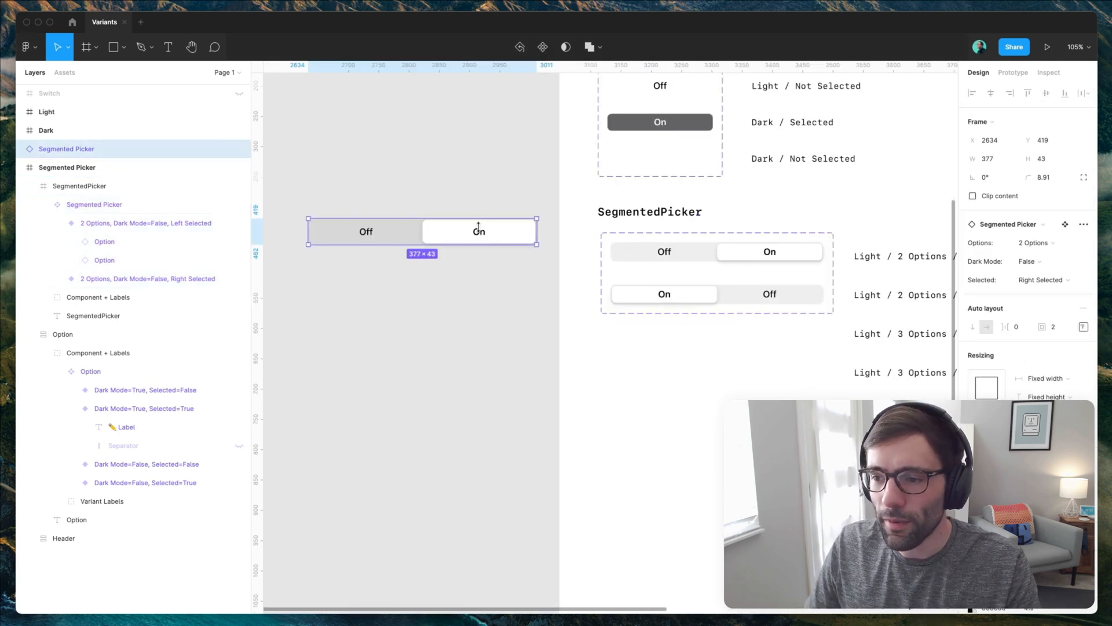
right_click(404, 224)
mouse_move(452, 422)
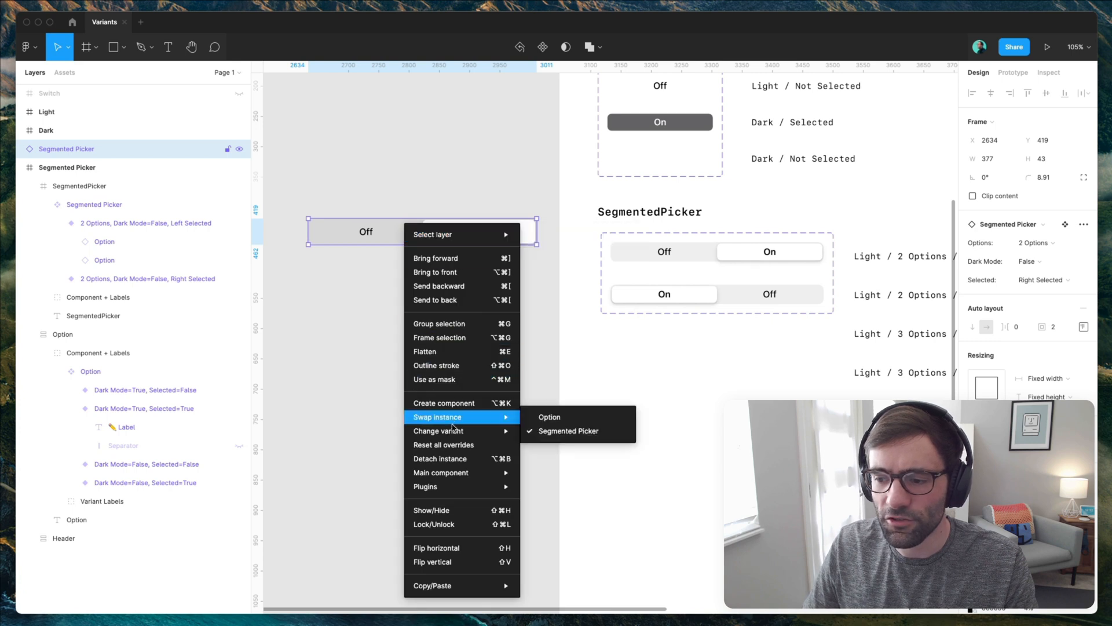
click(462, 444)
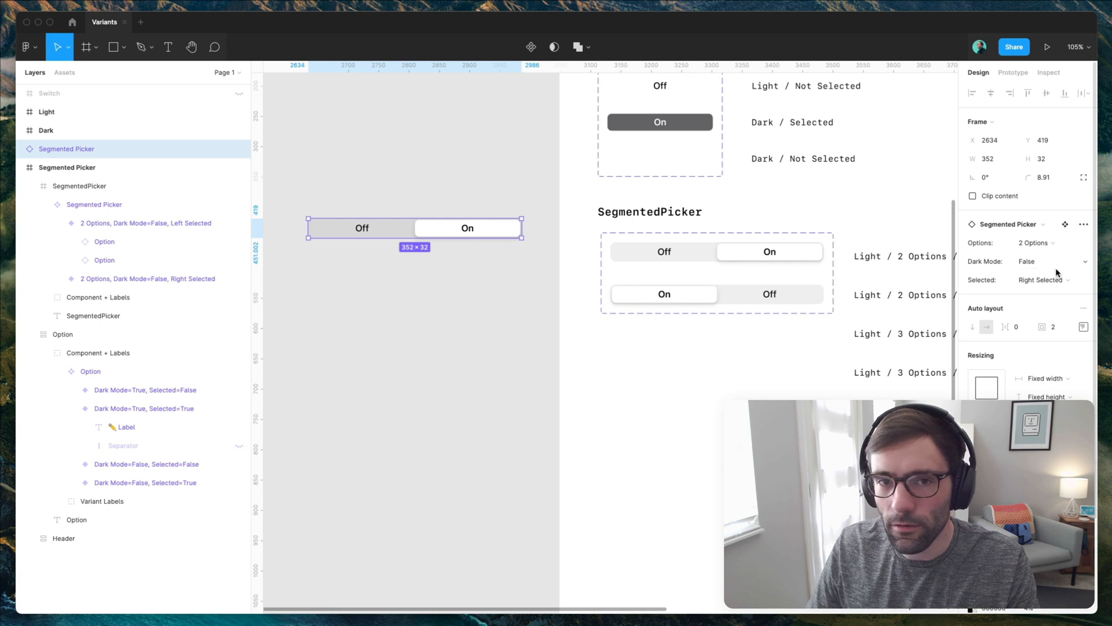
Test the instance's variant properties by switching Selected to Left Selected and back to Right Selected.
click(1053, 243)
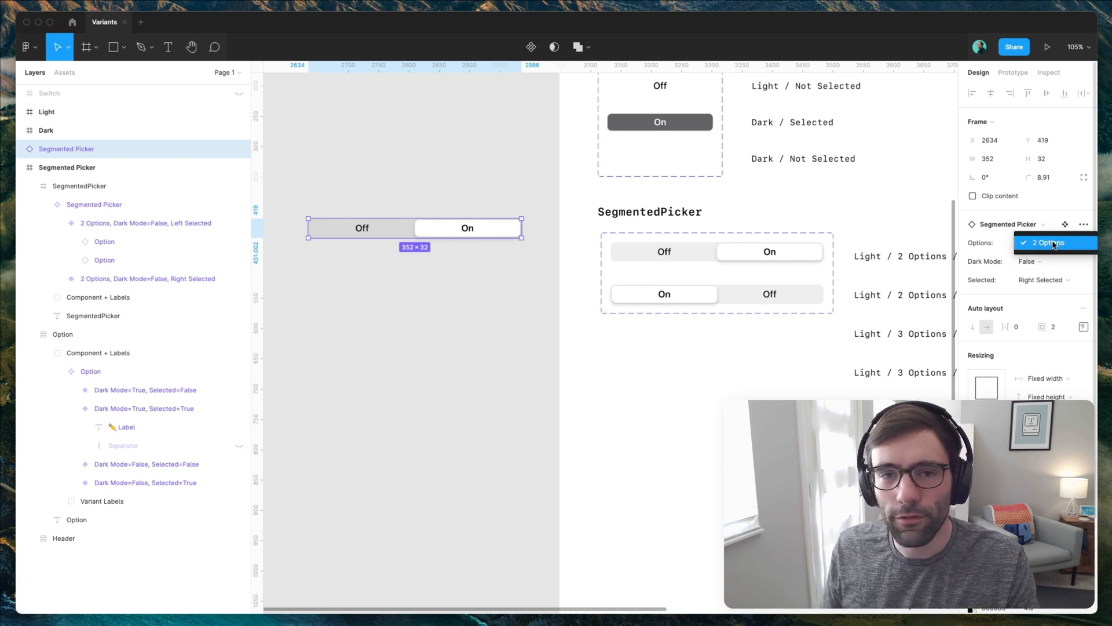
click(1051, 244)
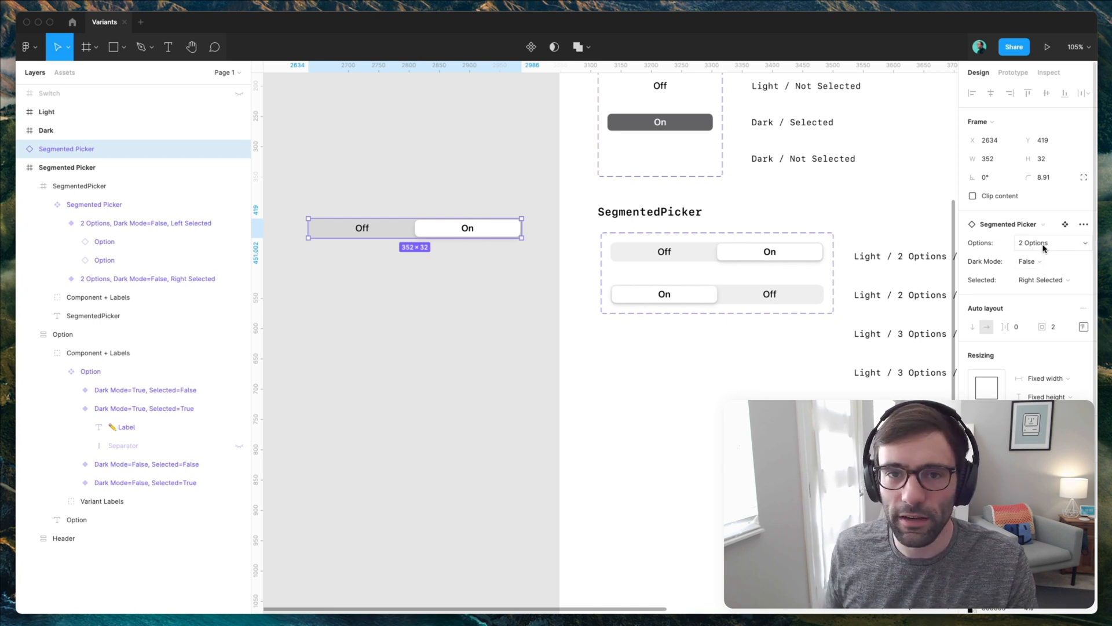
click(1045, 248)
click(1028, 259)
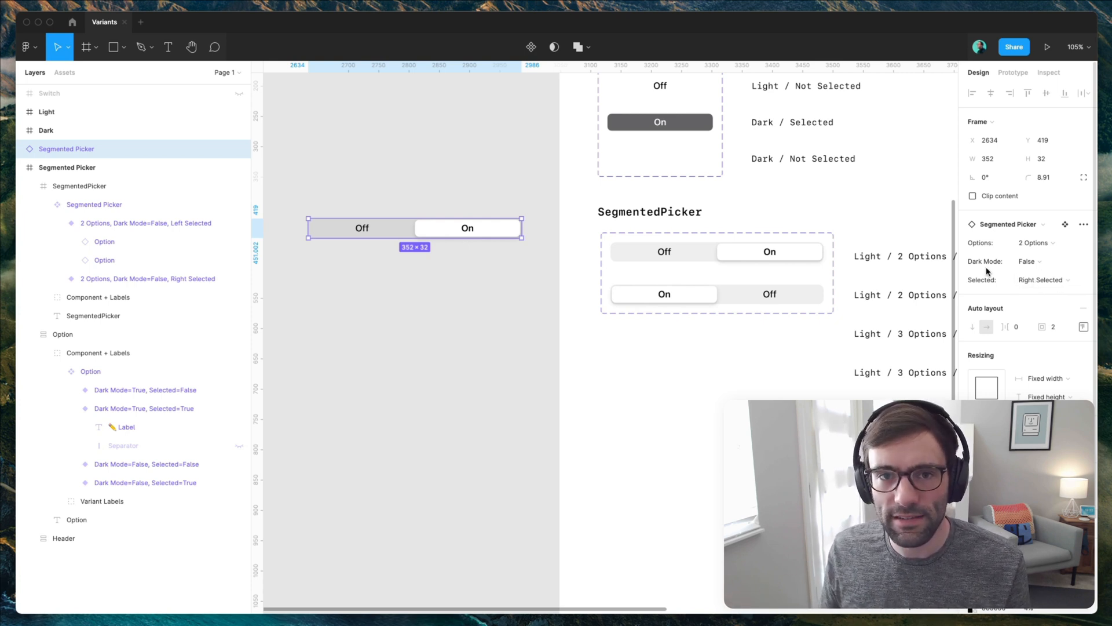
click(1050, 281)
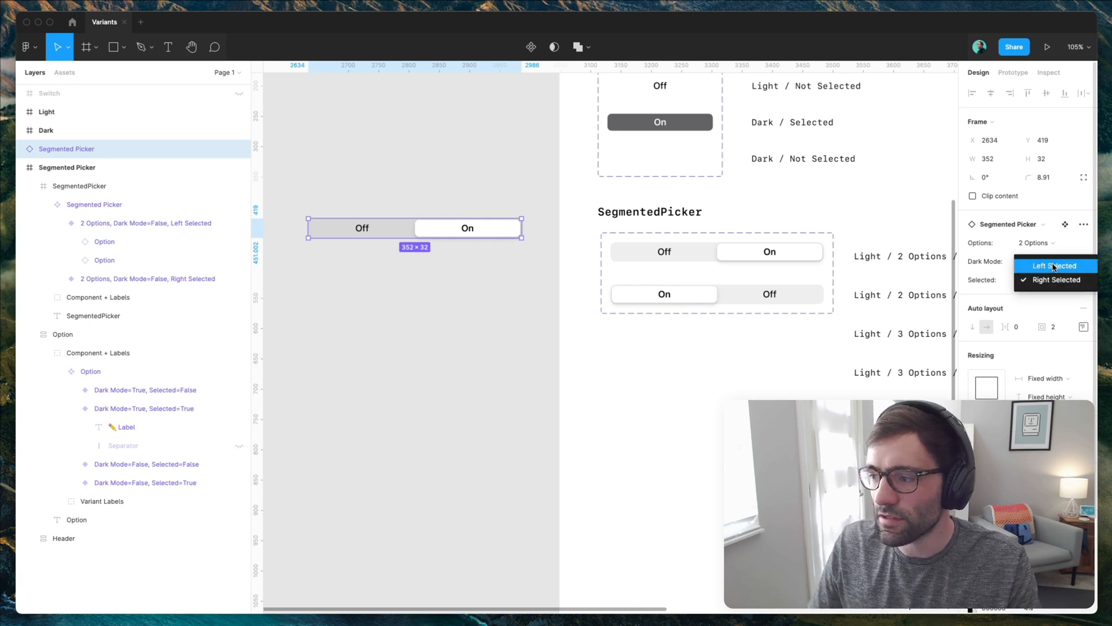
click(1052, 262)
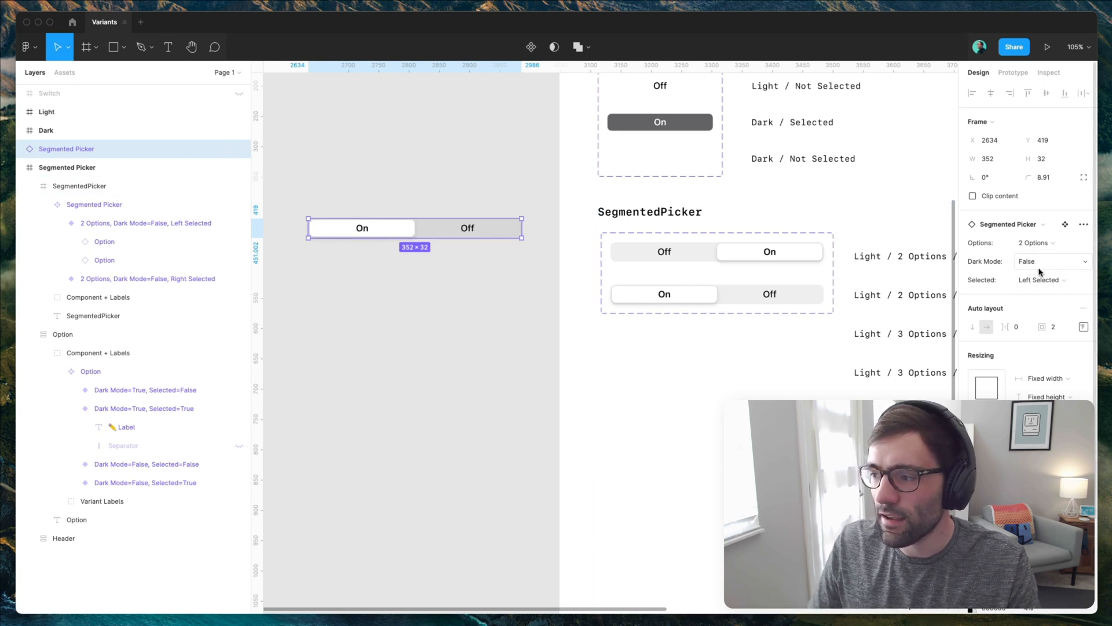
click(1041, 277)
click(1057, 293)
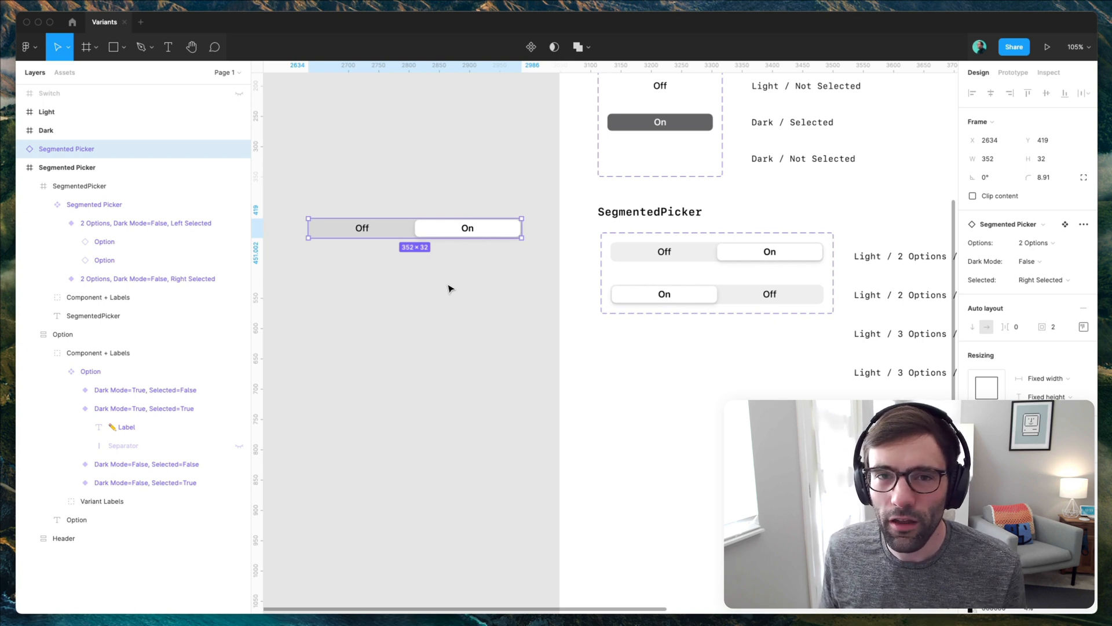
Duplicate the two-option Left Selected variant in the set and change the copy's Options property to 3 Options.
scroll(559, 288, right, 5)
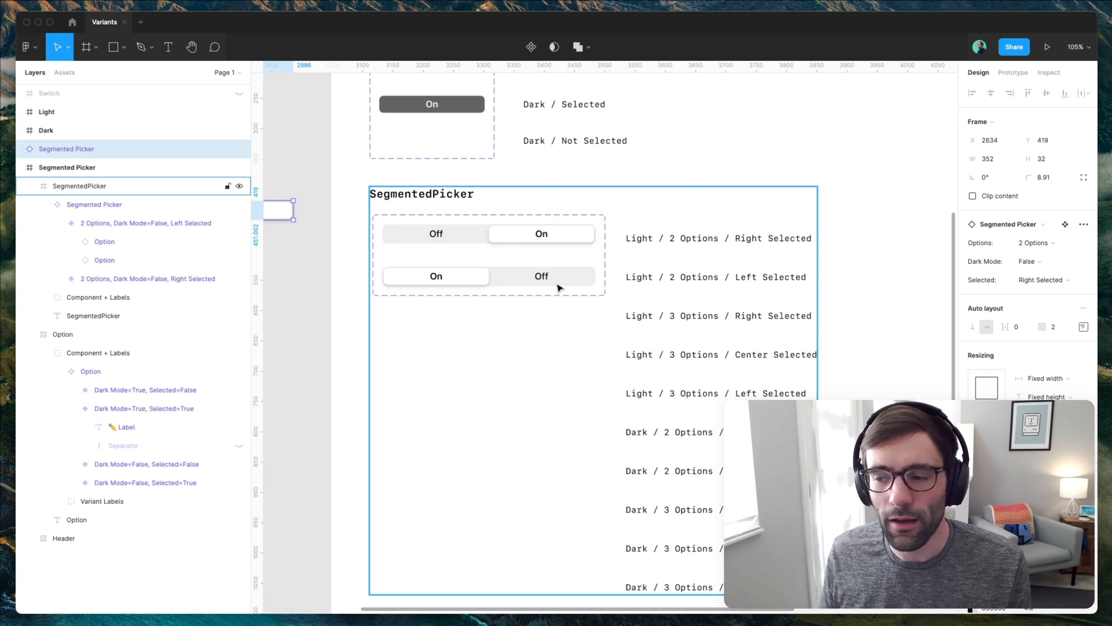
click(538, 277)
click(539, 276)
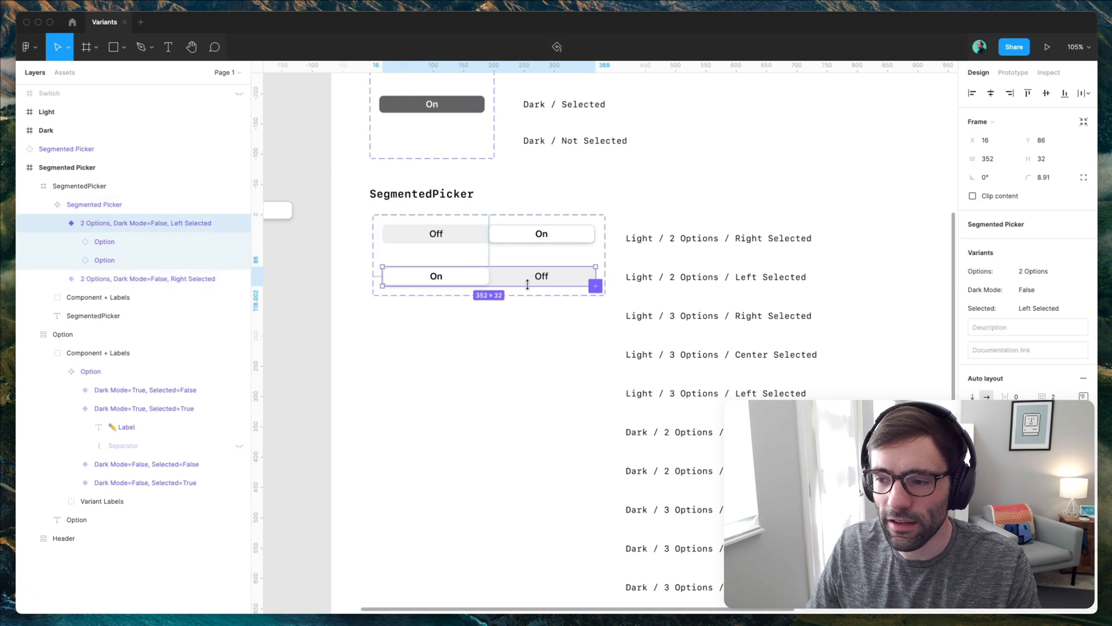
key(super+d)
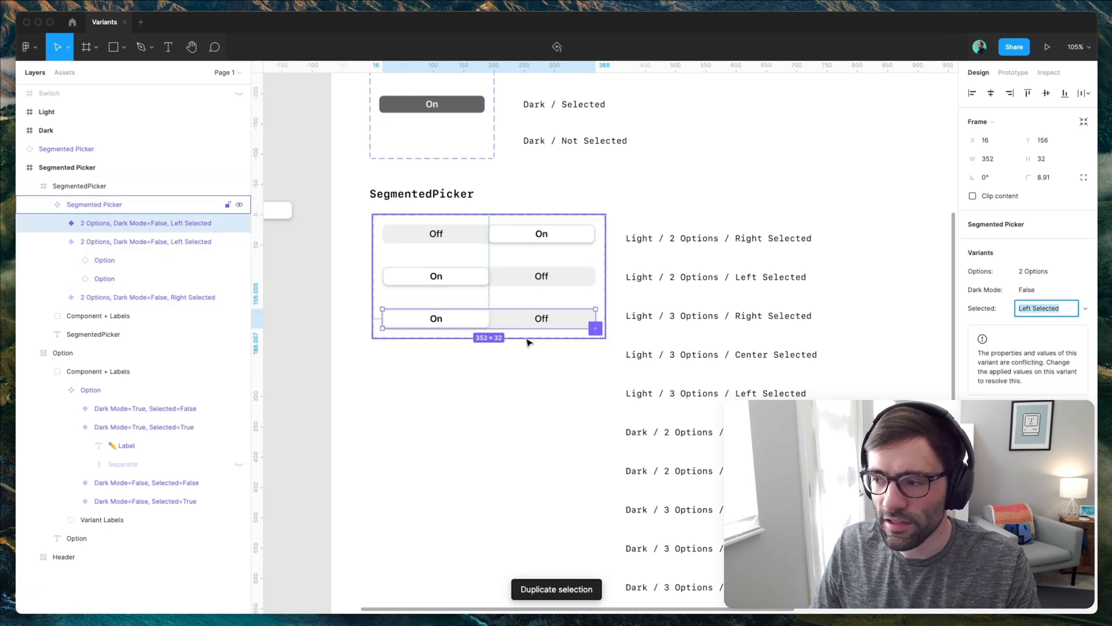
click(1043, 273)
click(1023, 276)
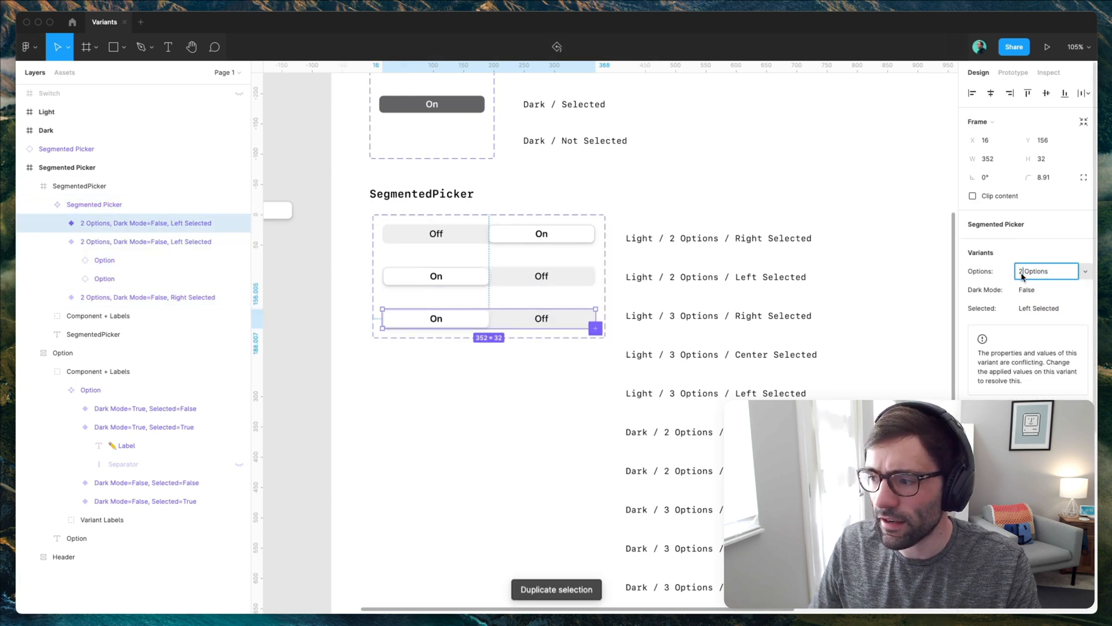
key(Delete)
text(3)
key(Return)
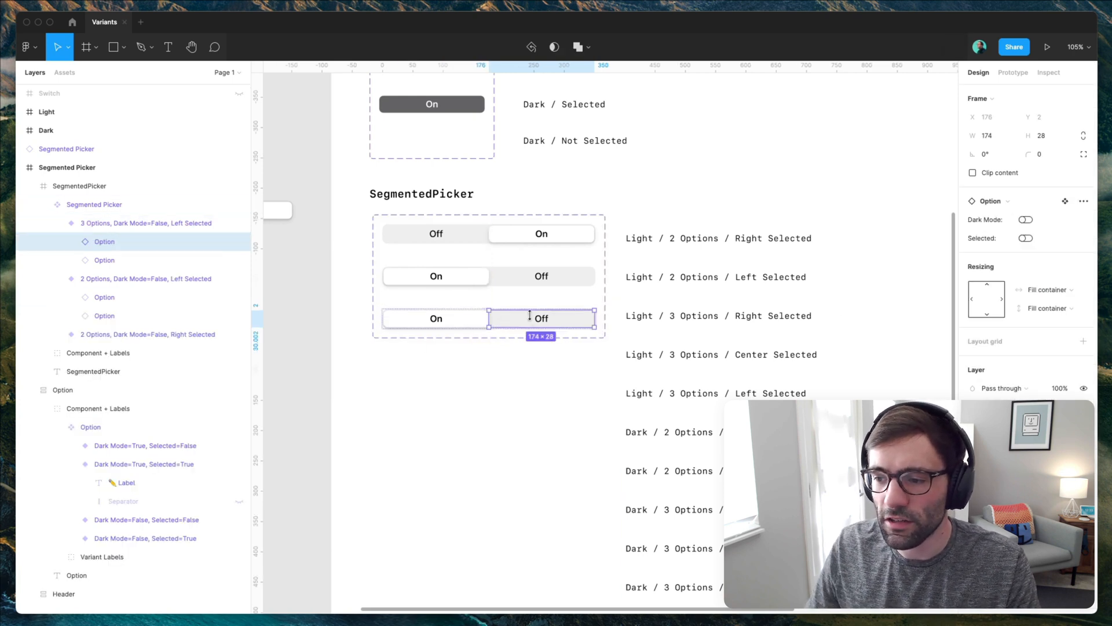
Duplicate the Off option inside the 3 Options variant to give it a third segment.
double_click(510, 319)
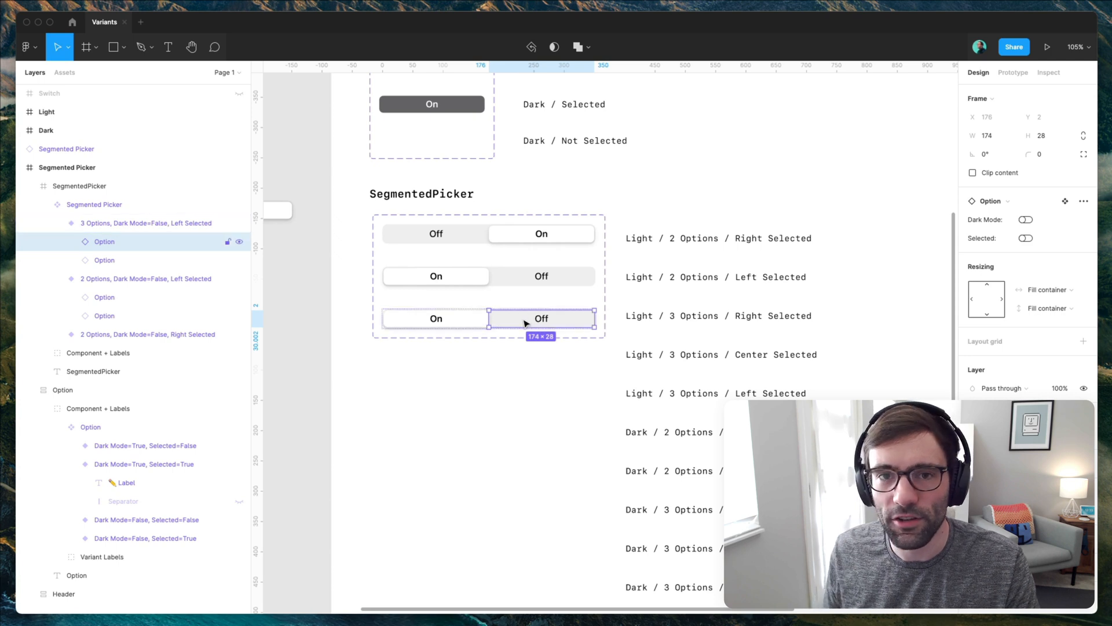
key(super+d)
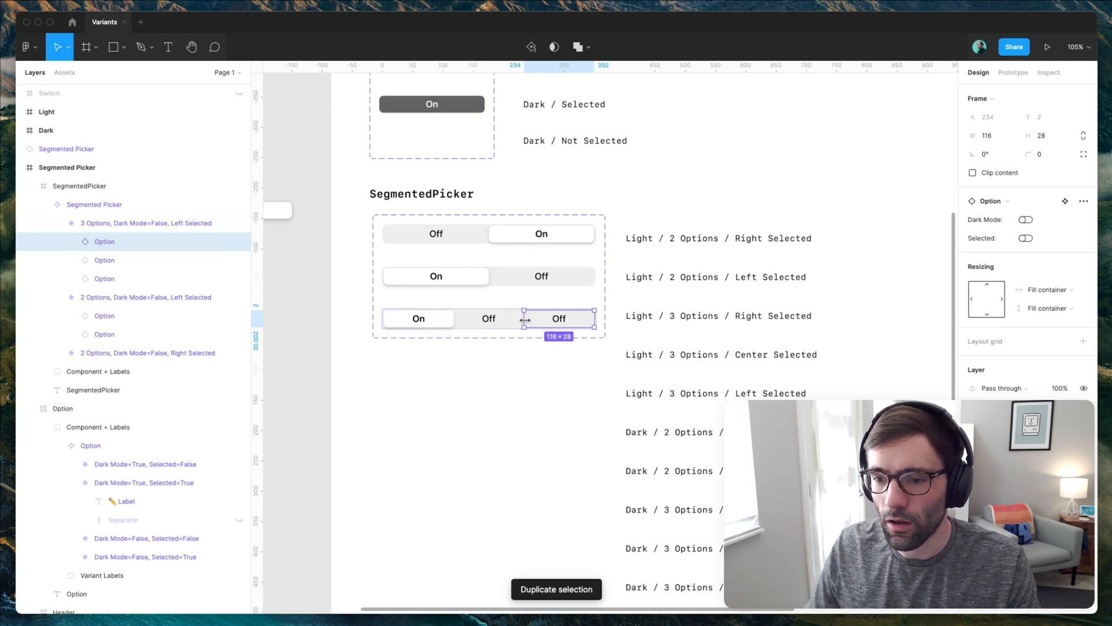
shift+click(502, 321)
shift+click(439, 321)
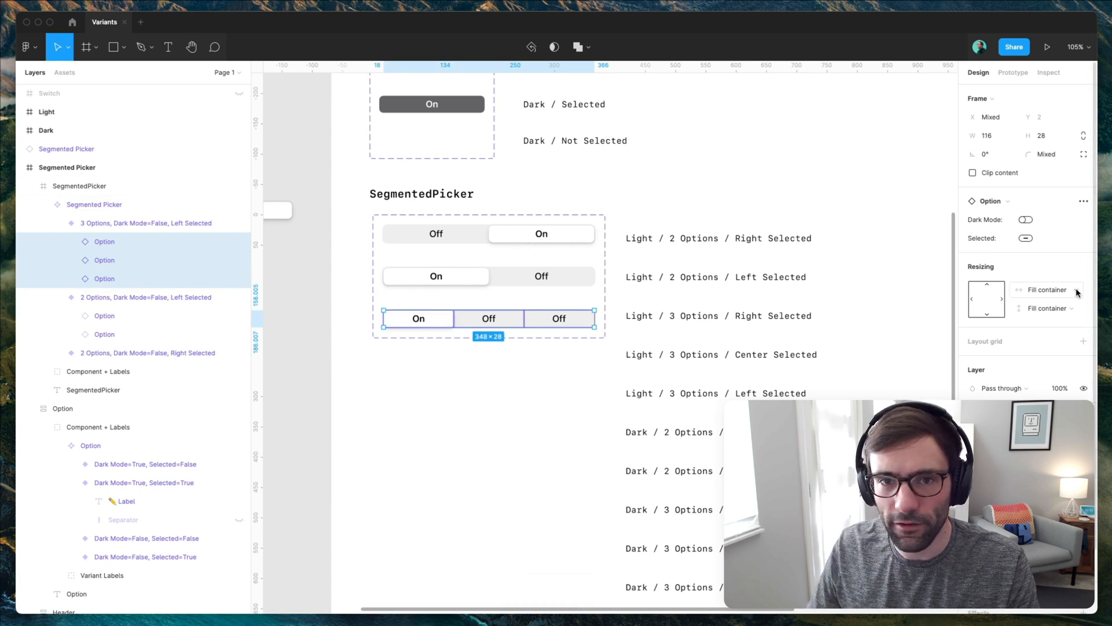
click(561, 320)
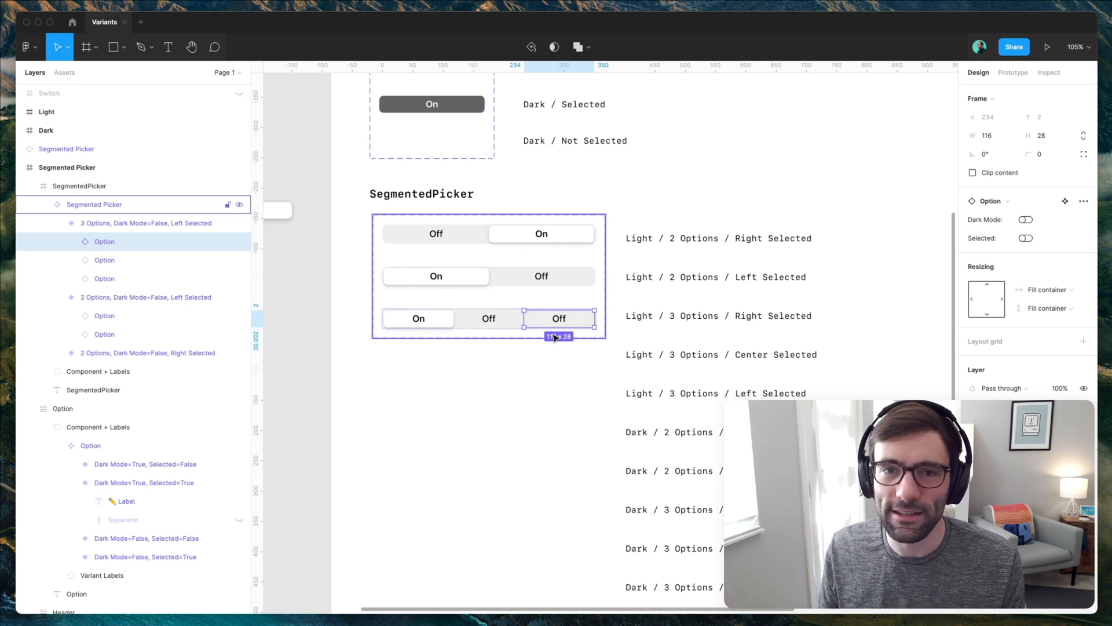
click(541, 323)
click(516, 323)
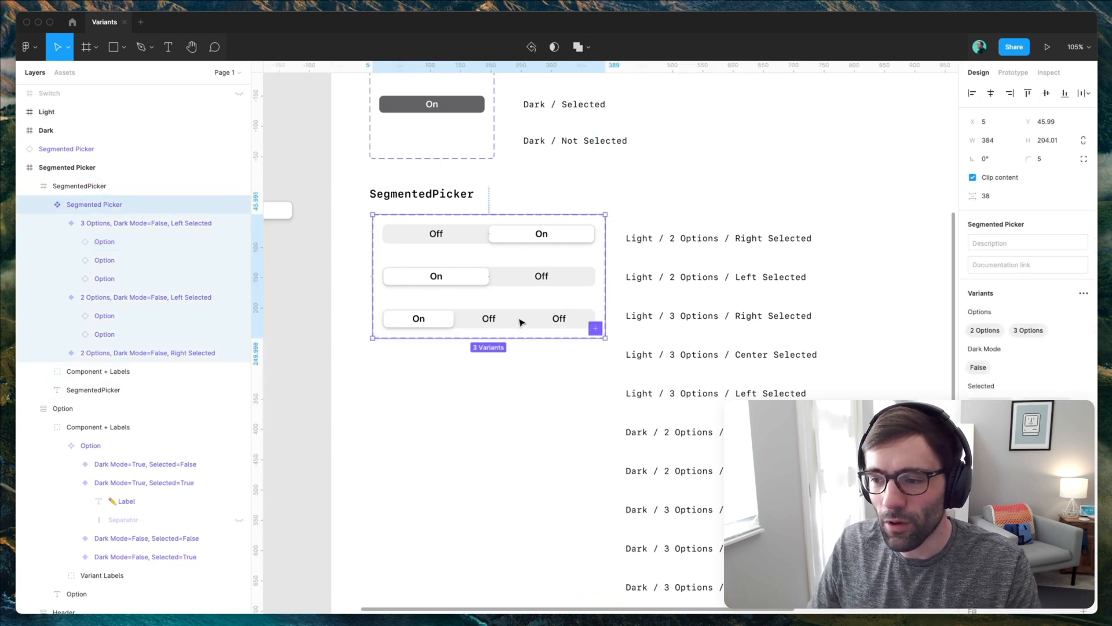
Duplicate the three-option variant and, in the copy, turn Selected on for the center option and off for the left one.
click(521, 321)
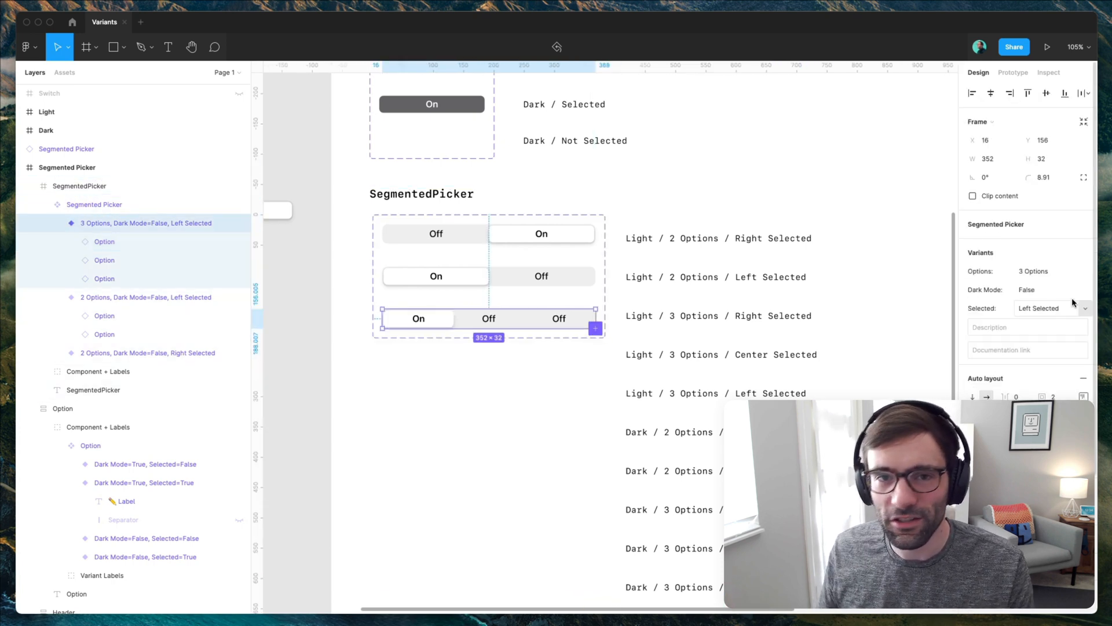
key(super+d)
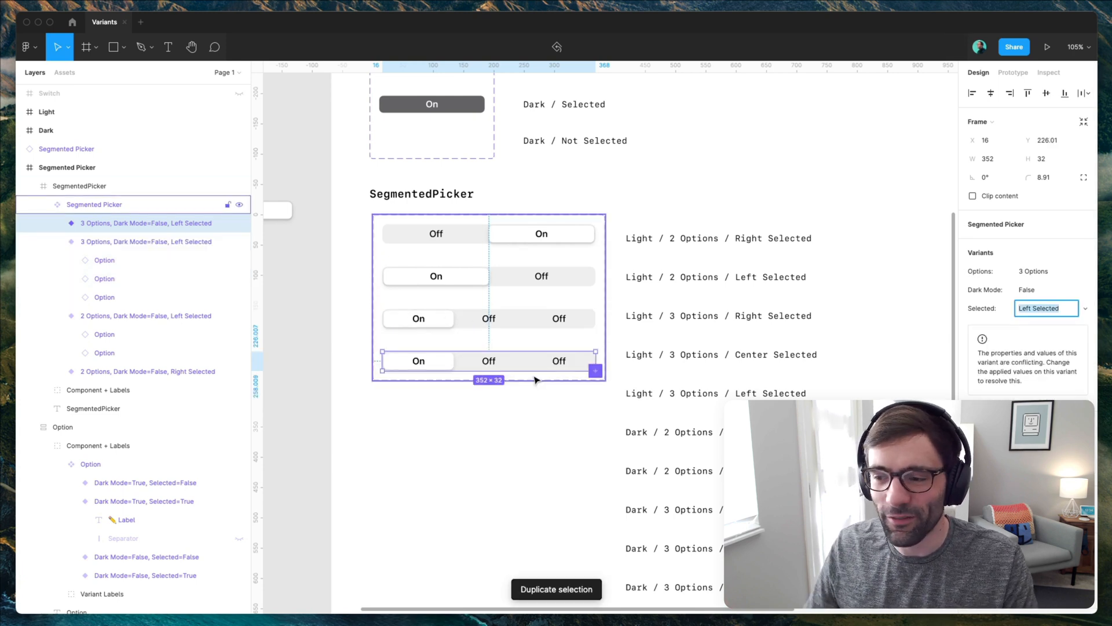
click(490, 360)
click(1025, 238)
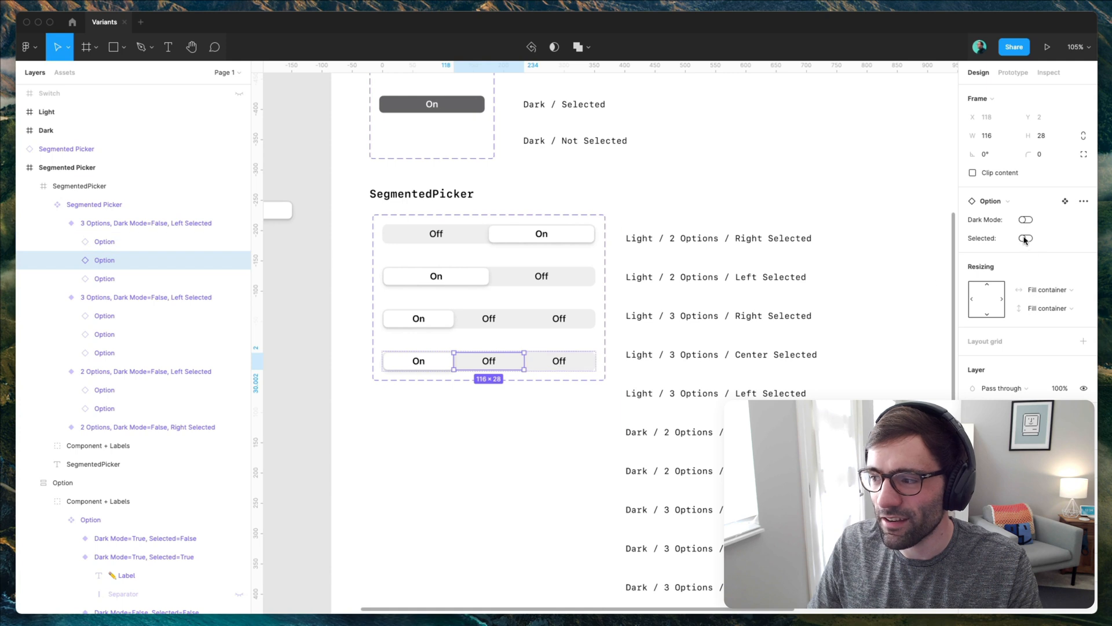
click(437, 368)
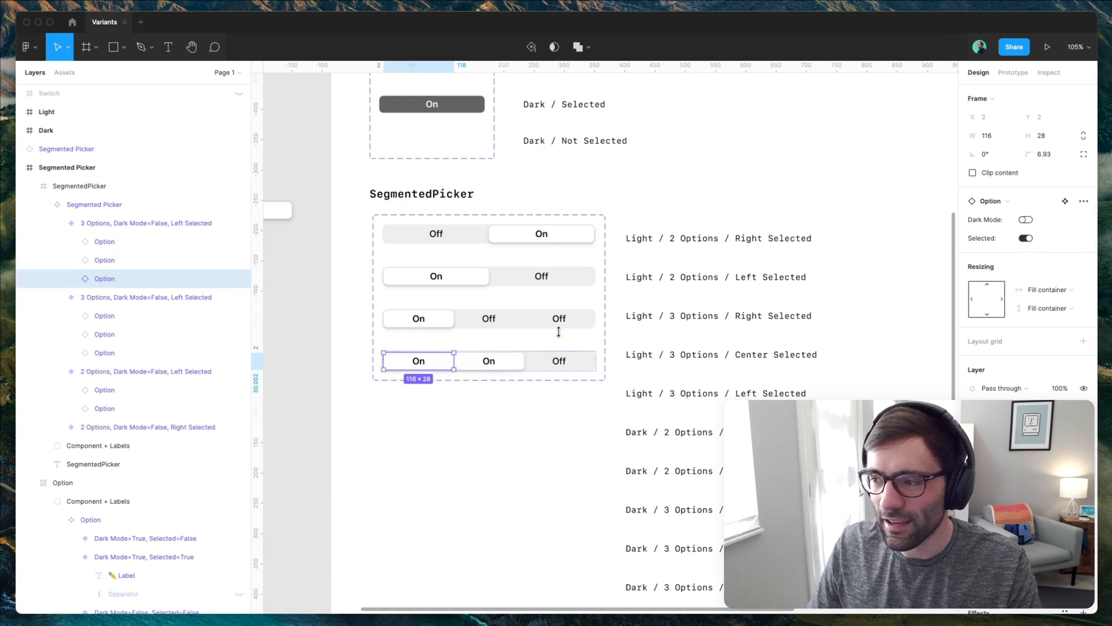
click(1026, 238)
key(Escape)
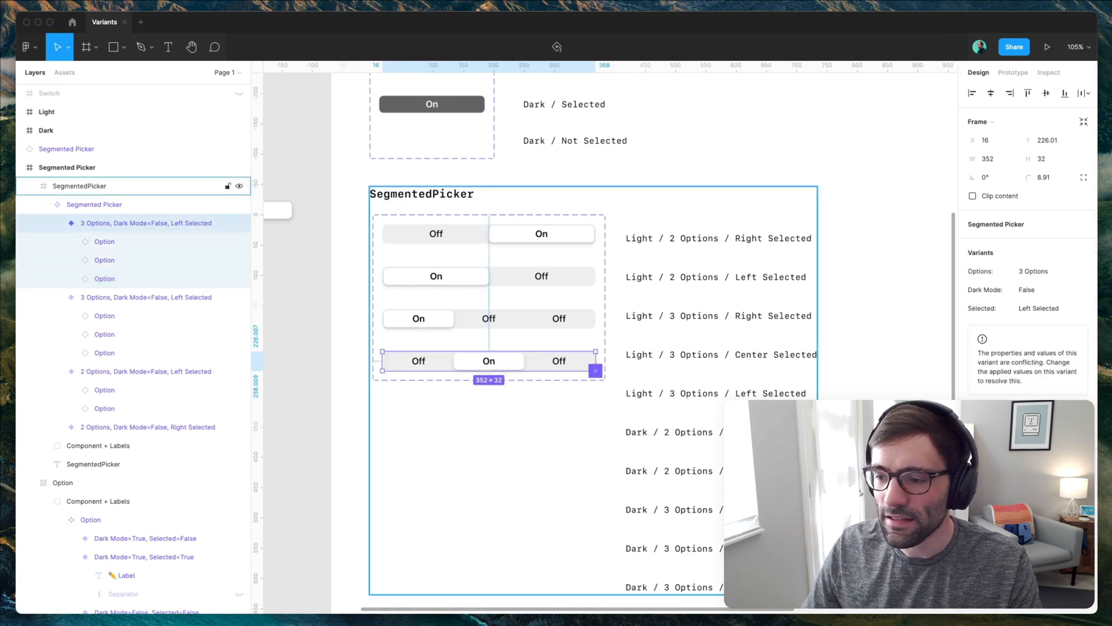
Set the new three-option variant's Selected property to Center Selected.
click(1032, 311)
double_click(1027, 310)
text(Cen)
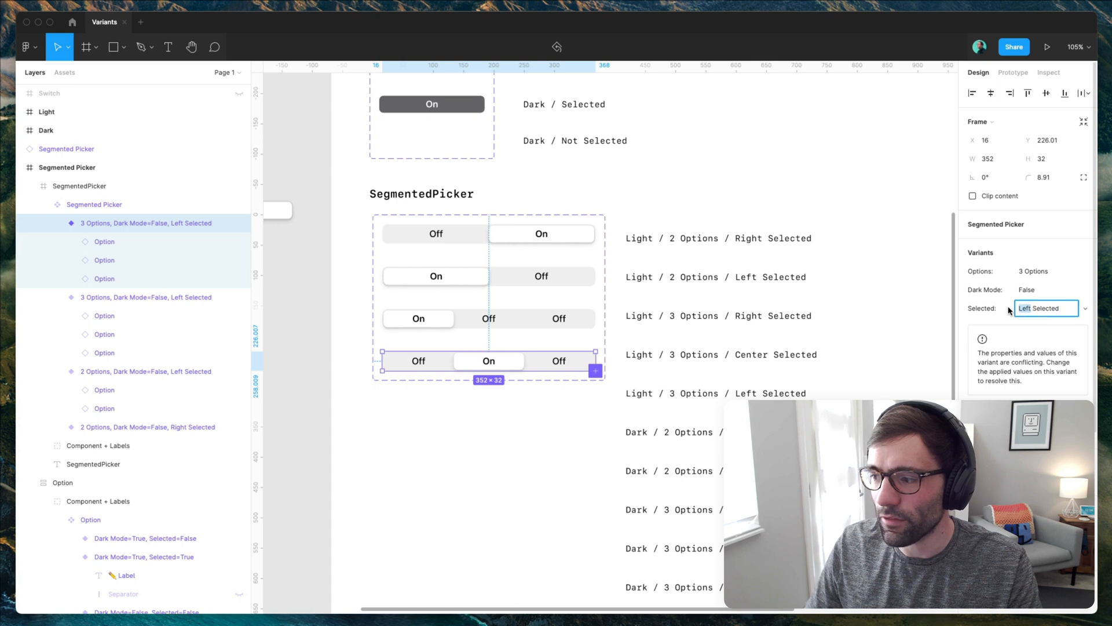
text(ter)
key(Return)
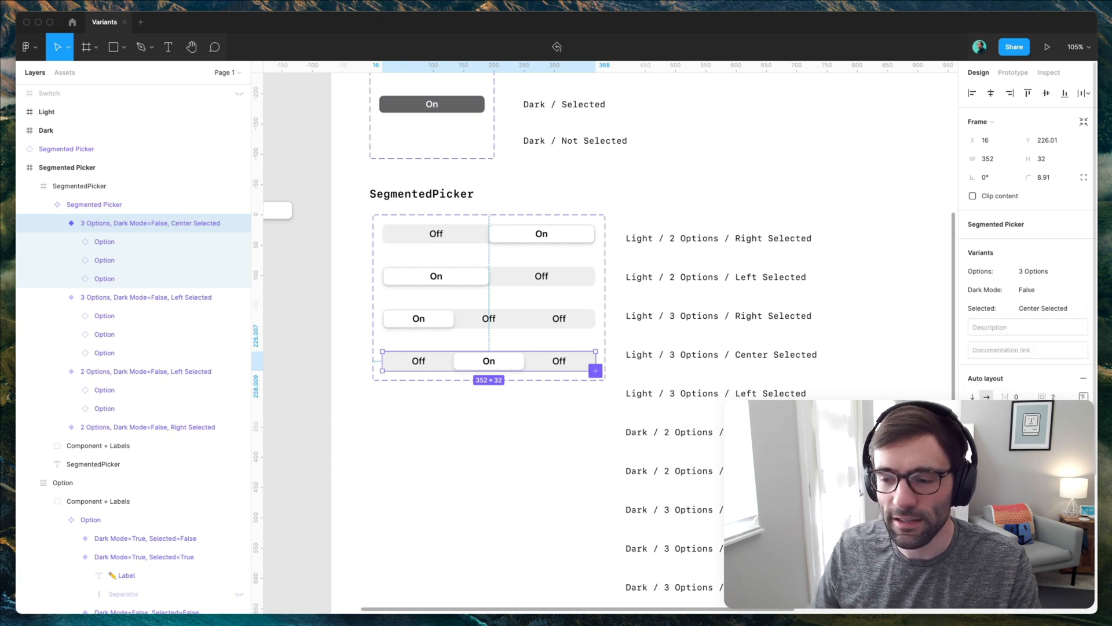
Duplicate the Center Selected variant and, in the copy, turn Selected on for the right option and off for the center one.
key(super+d)
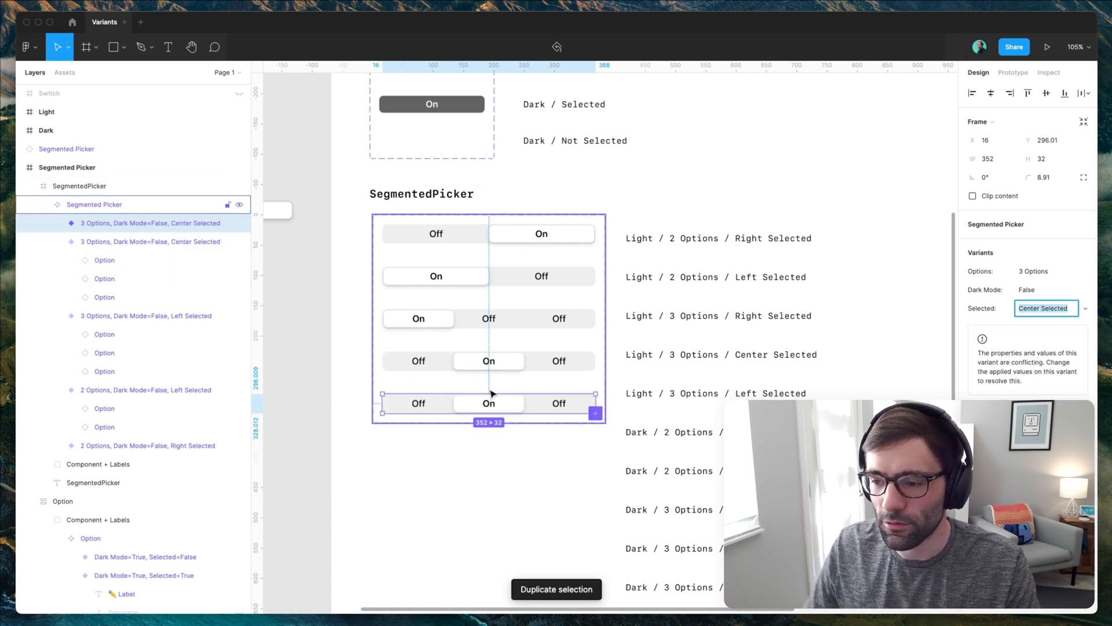
double_click(559, 403)
click(1025, 238)
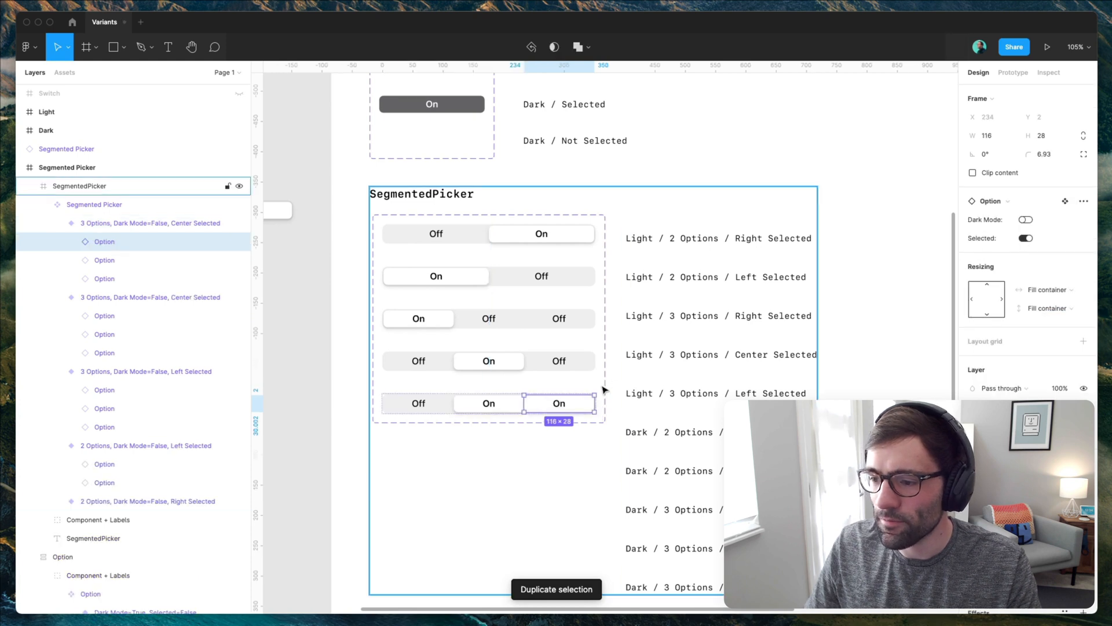
click(489, 403)
click(1026, 238)
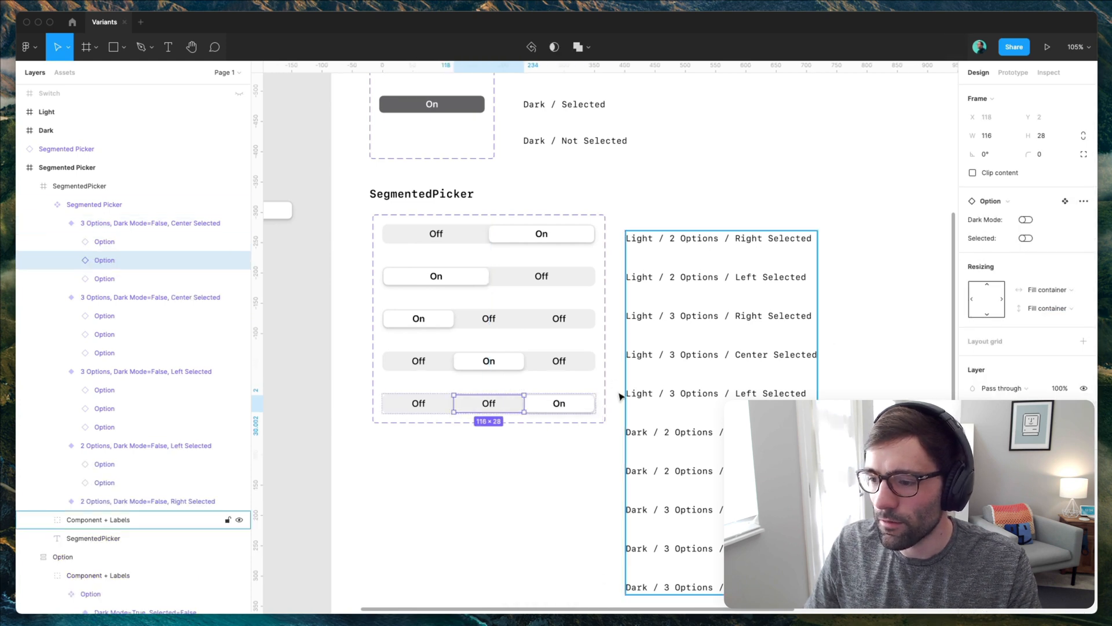
key(Escape)
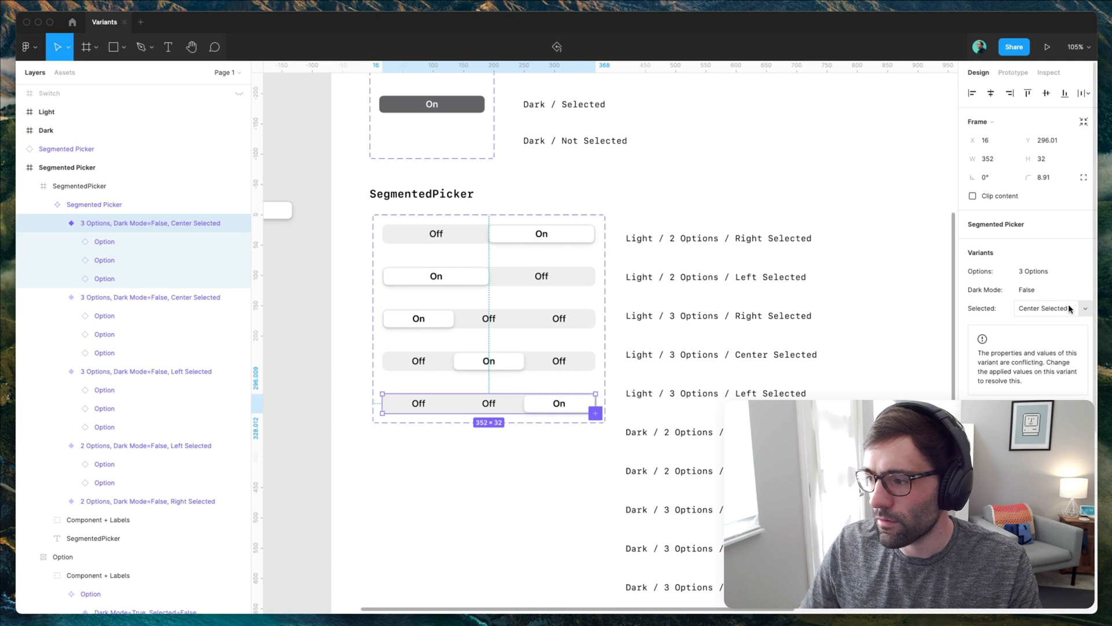
Set the newest three-option variant's Selected property to Right Selected.
click(1040, 308)
text(Right)
key(Return)
Shift the standalone Segmented Picker instance slightly and set its Options property to 3 Options.
scroll(548, 322, left, 3)
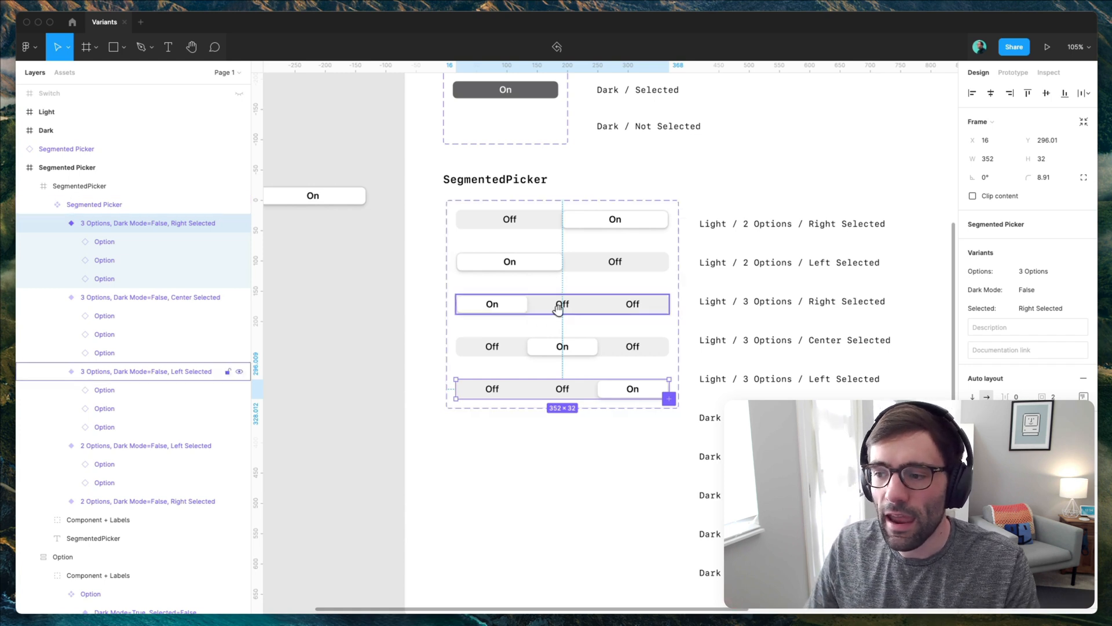
scroll(591, 306, left, 2)
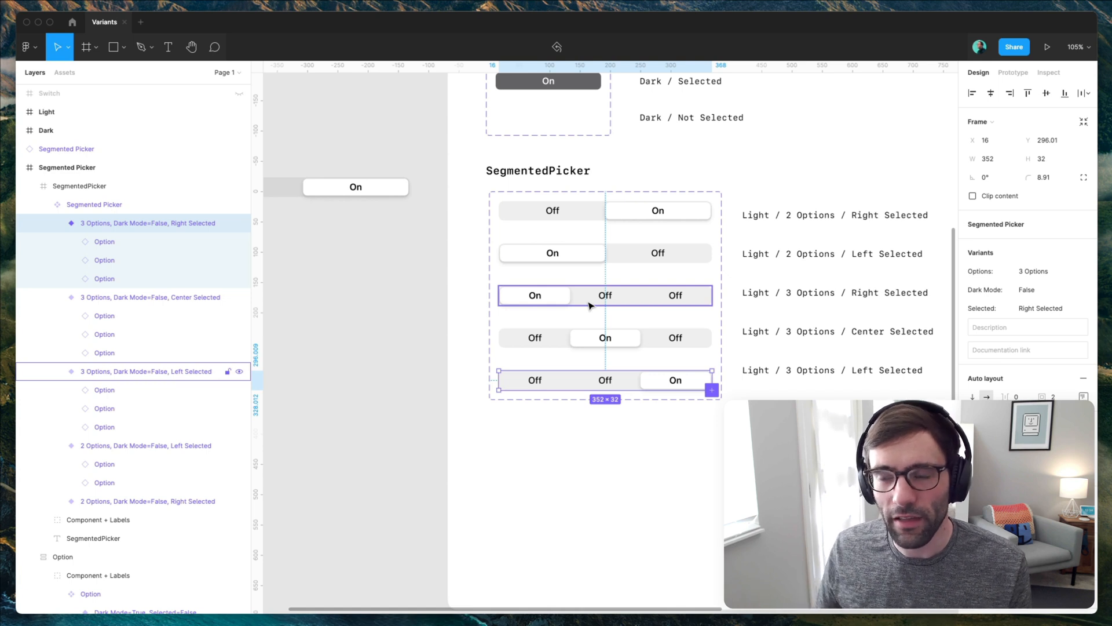
scroll(589, 306, left, 5)
click(472, 174)
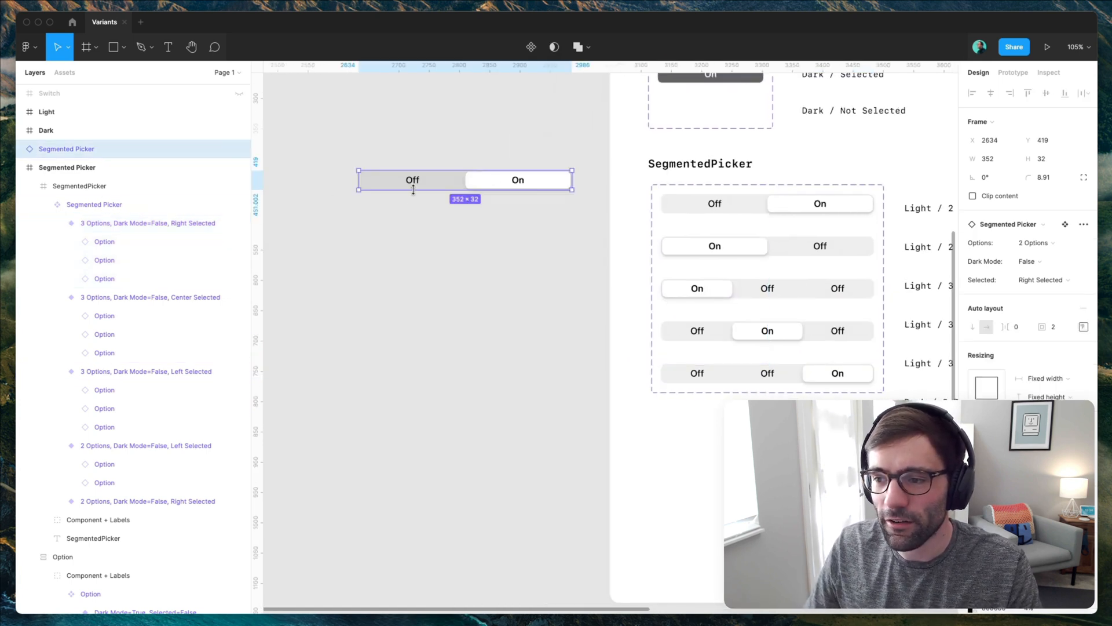
scroll(473, 213, up, 1)
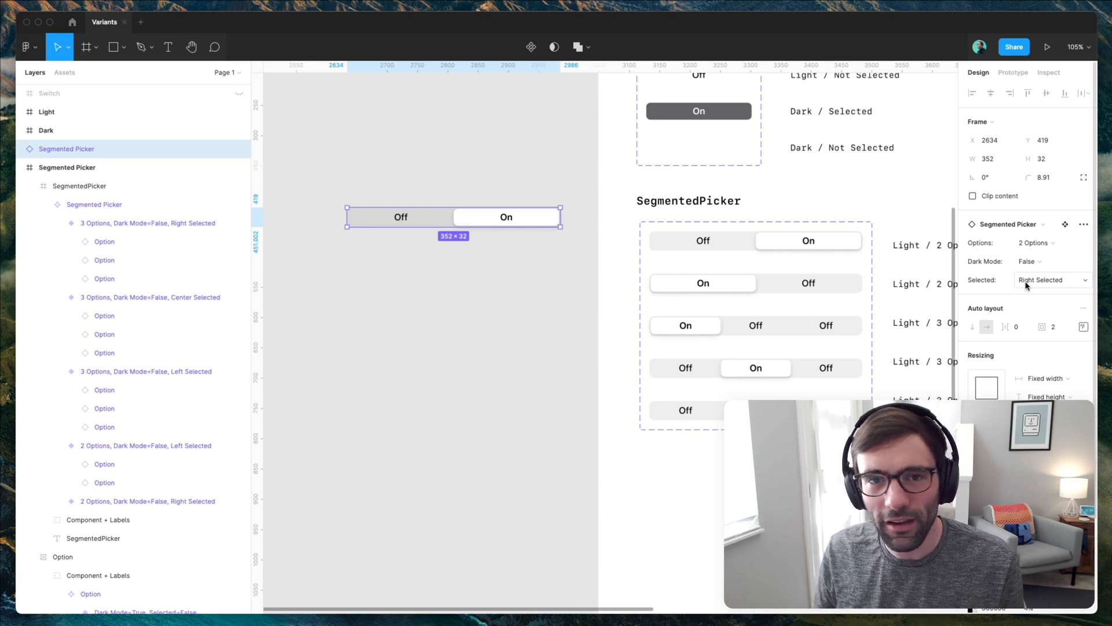
drag(522, 231, 516, 240)
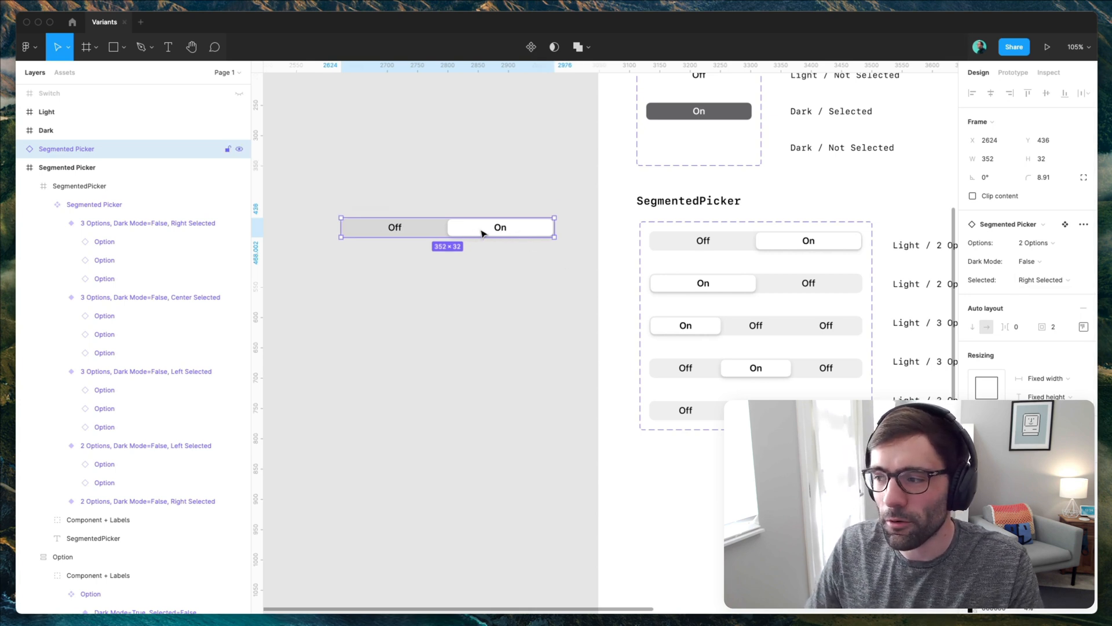
click(1075, 242)
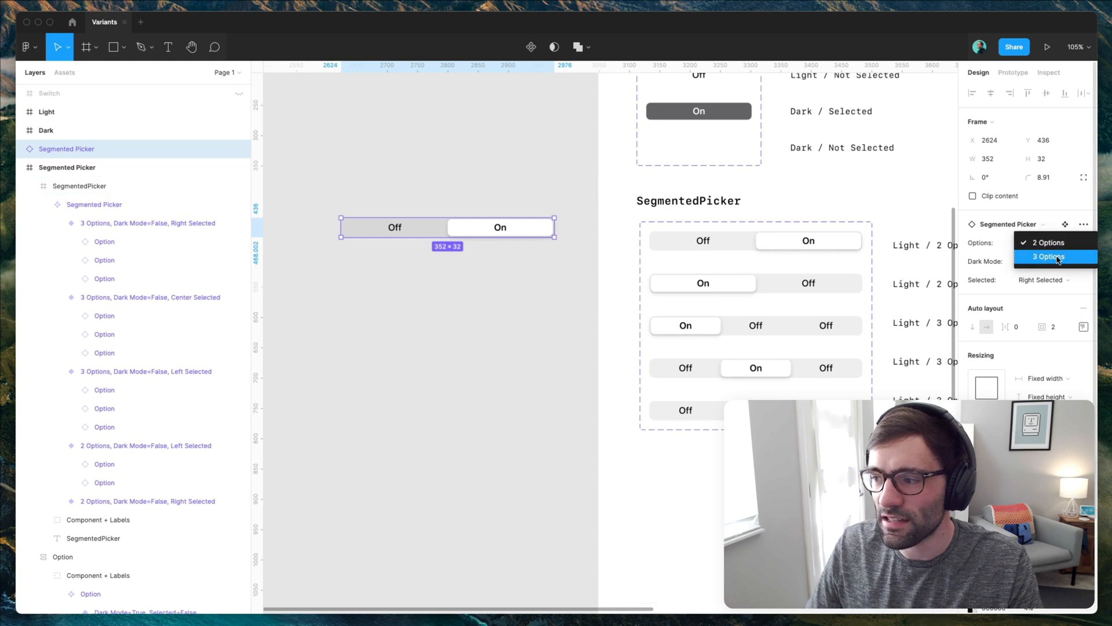
click(1057, 256)
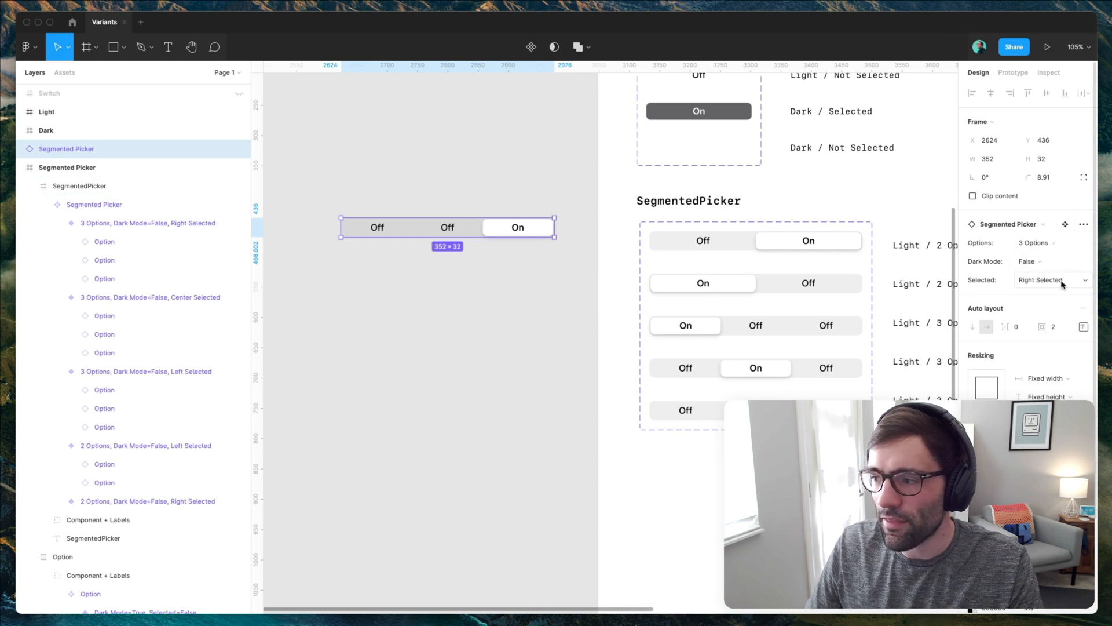
Switch the instance's Selected property to Left Selected, then Right Selected, and finally Center Selected.
click(1062, 280)
click(1058, 263)
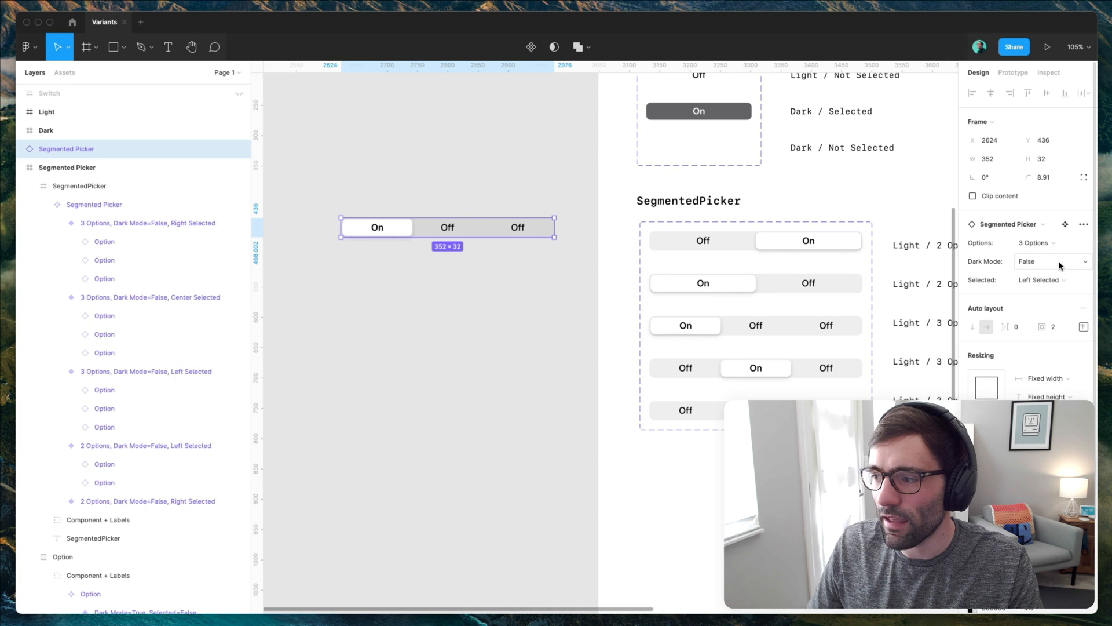
click(1057, 280)
click(1053, 294)
click(1054, 281)
click(1055, 293)
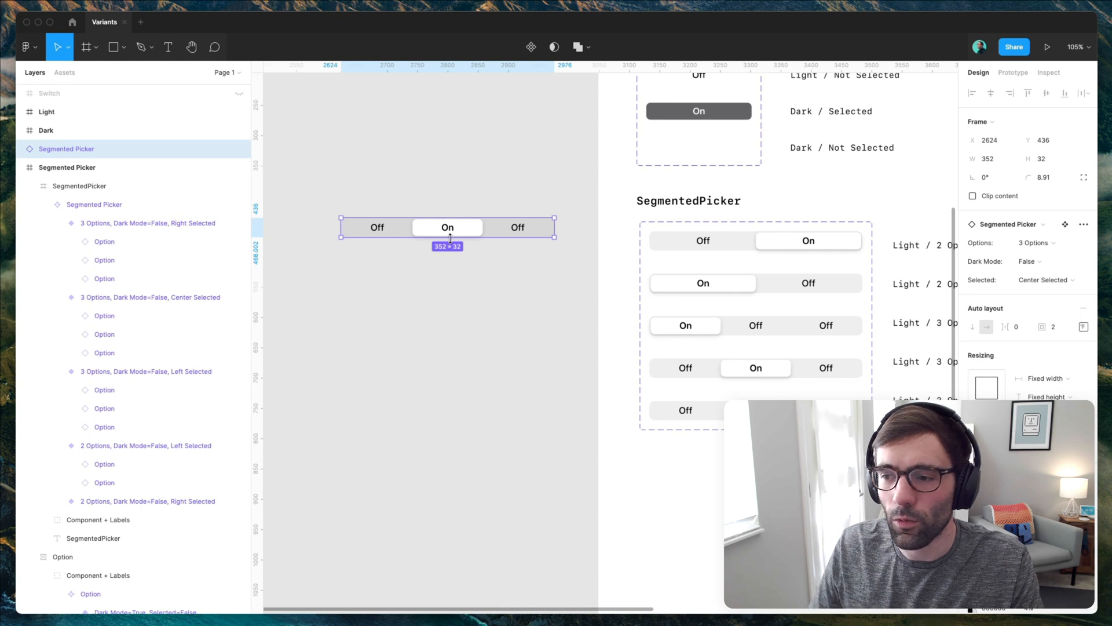
Reorder the component set's Selected values to Left, Center, Right and check that order in the instance's choices.
click(1026, 283)
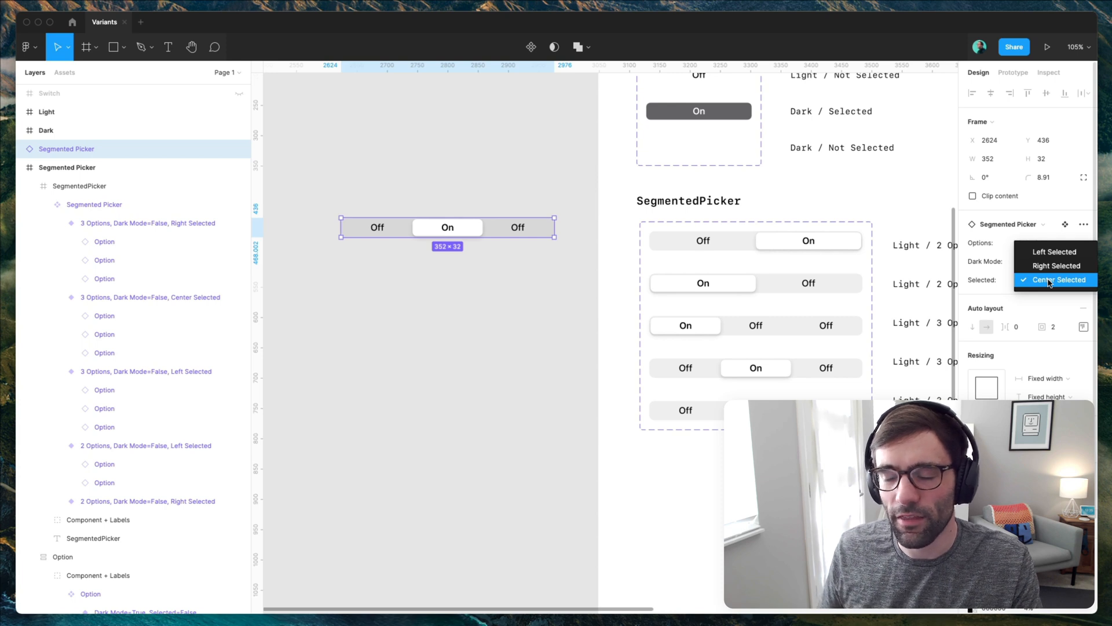
click(815, 280)
click(816, 280)
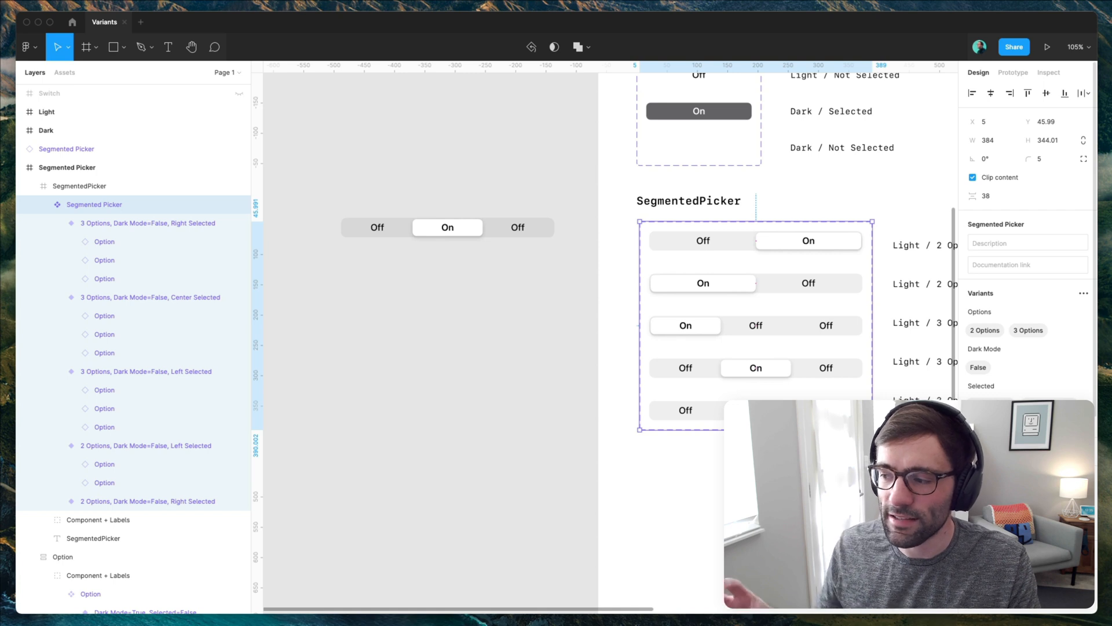
click(459, 240)
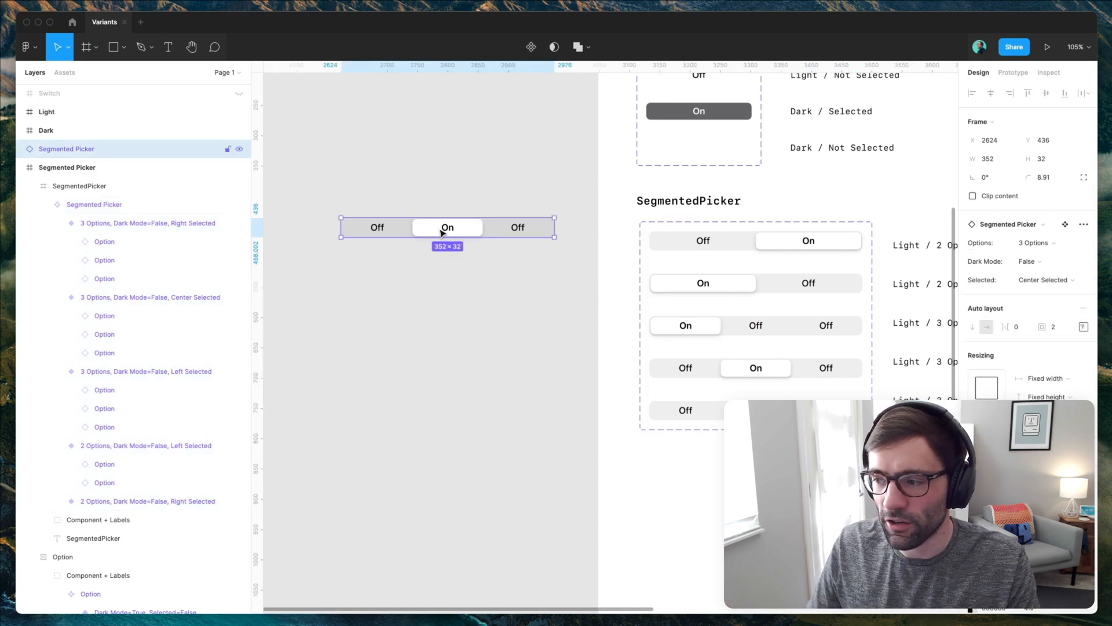
click(1056, 281)
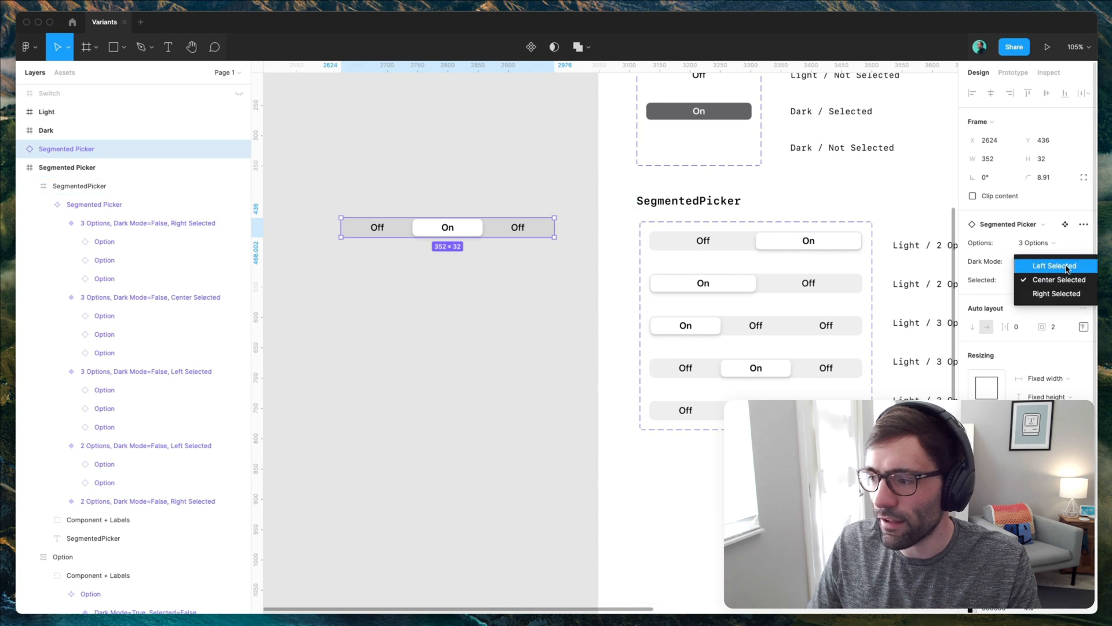
click(1069, 281)
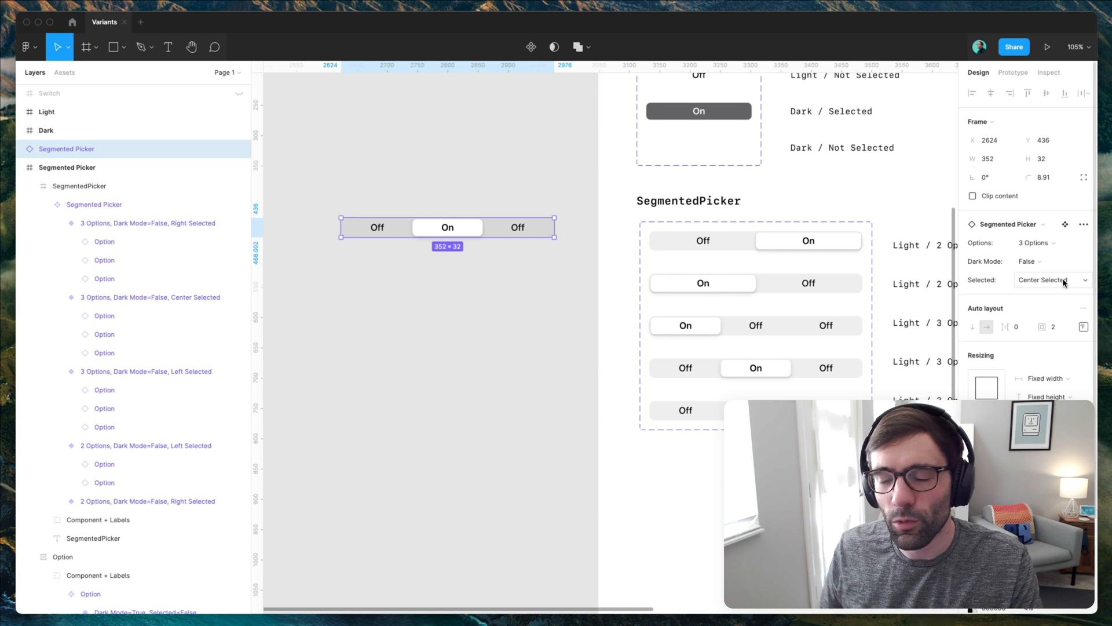
Test the instance by setting Options to 2 Options, then choosing Center Selected for the Selected property.
click(1049, 244)
click(1052, 231)
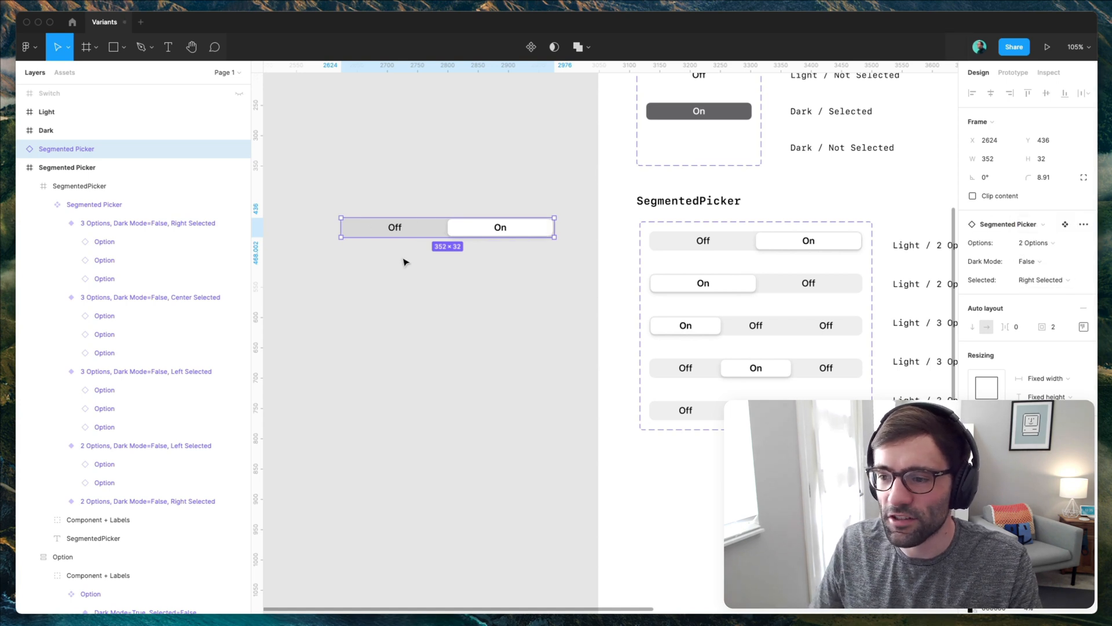
click(1063, 286)
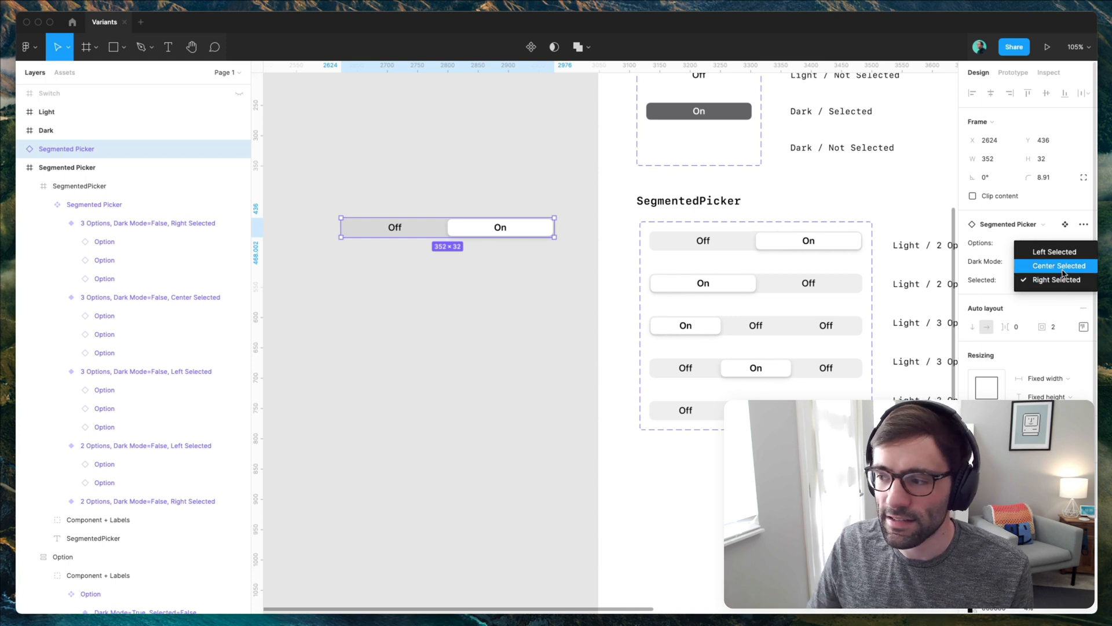
click(1048, 266)
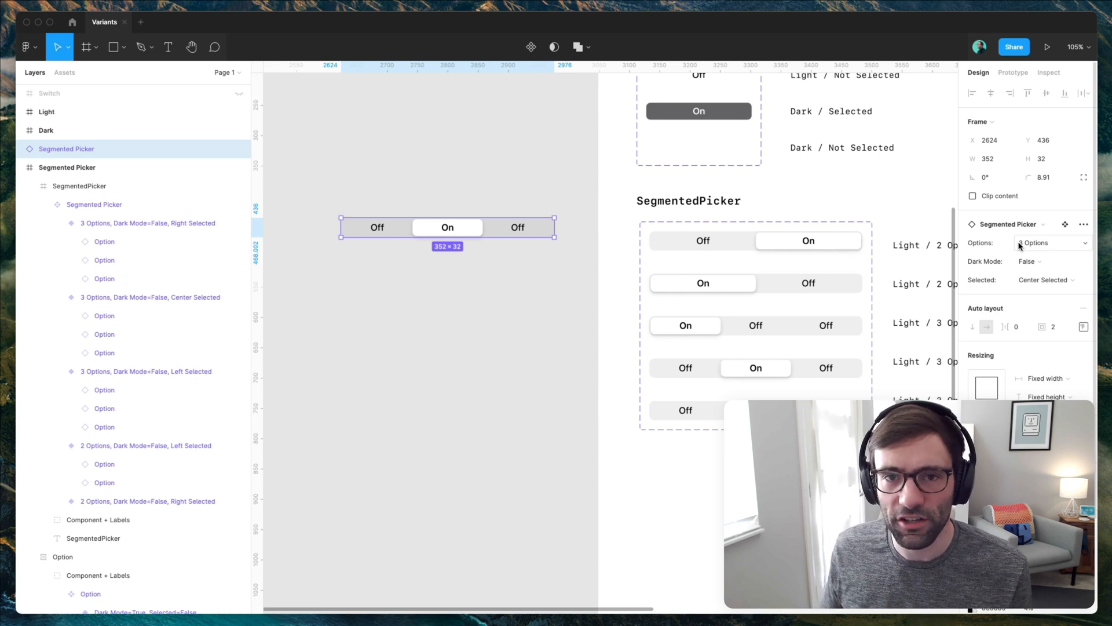
click(431, 319)
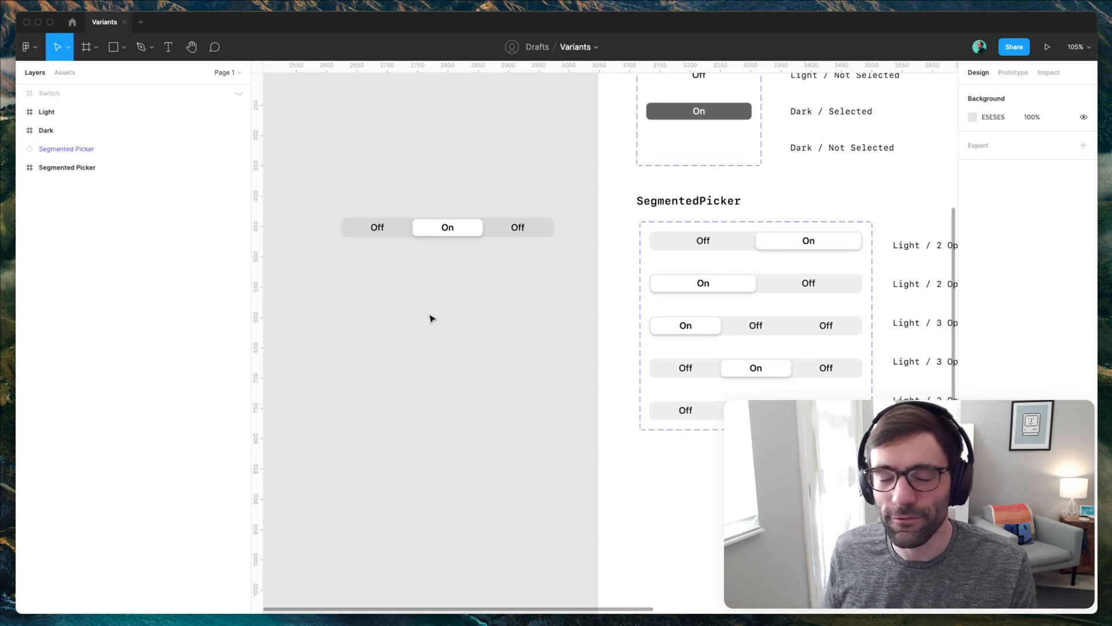
Duplicate all five light variants inside the Segmented Picker component set.
click(770, 258)
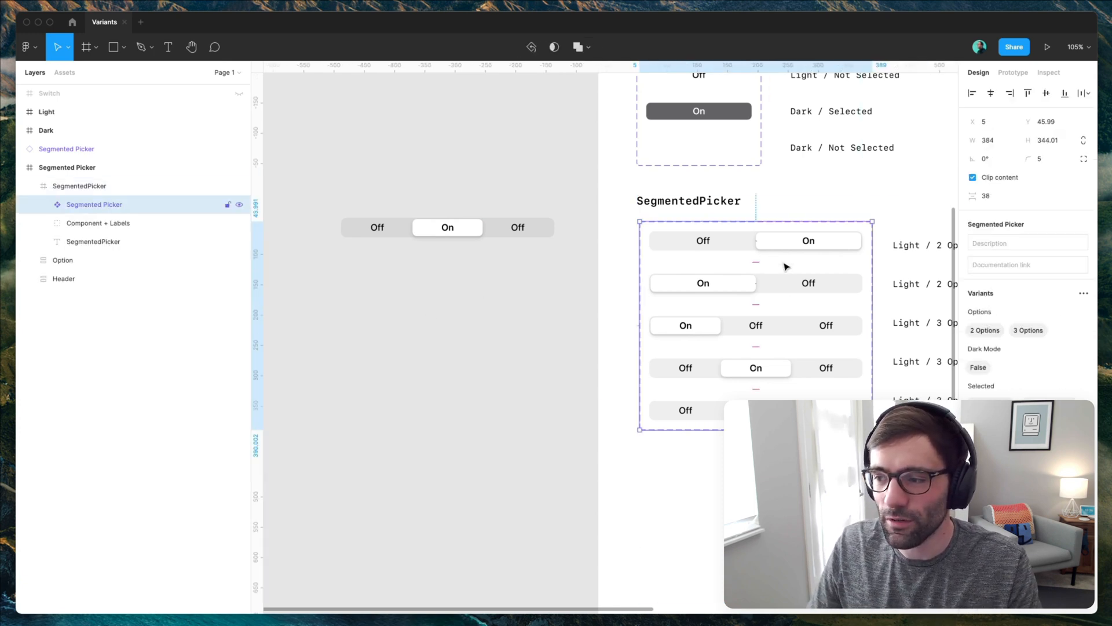
scroll(784, 263, right, 5)
scroll(785, 263, down, 1)
click(517, 200)
key(super+a)
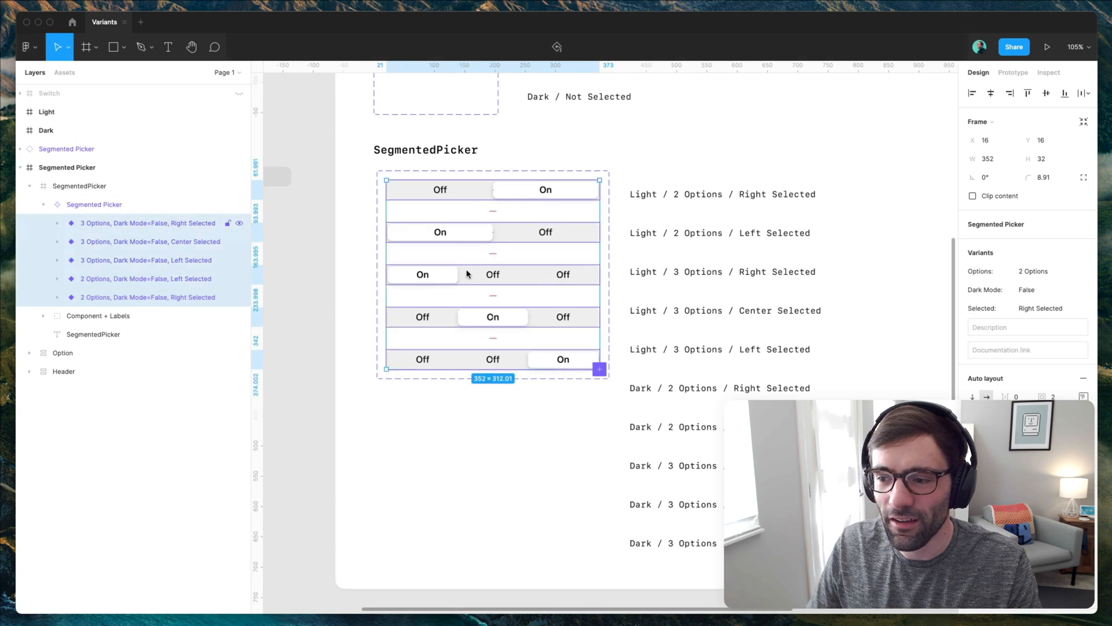
key(super+d)
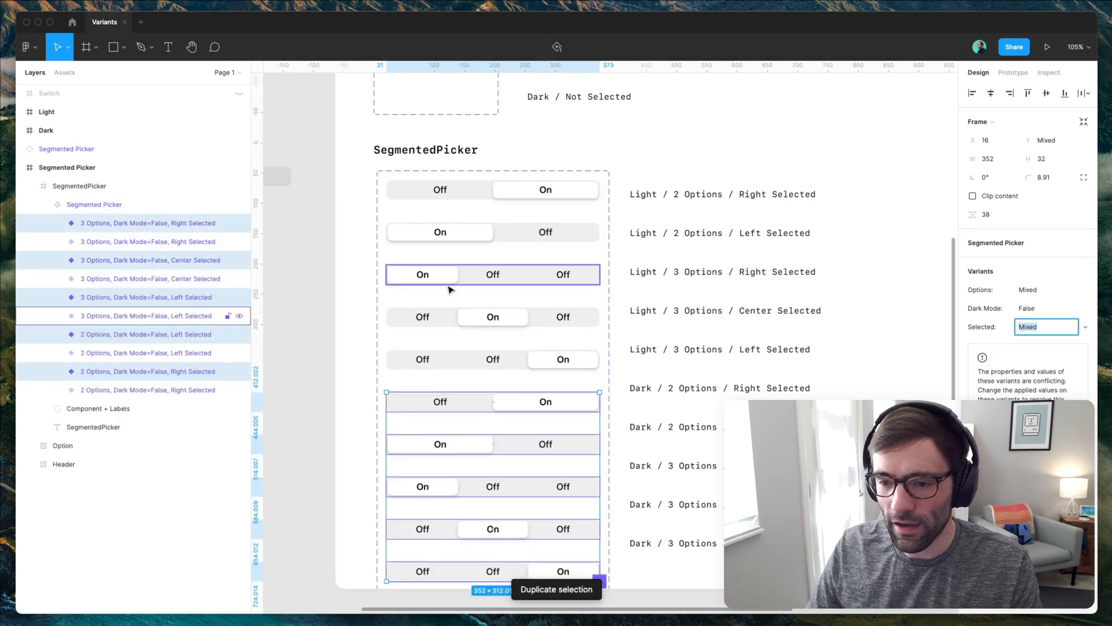
scroll(455, 289, down, 1)
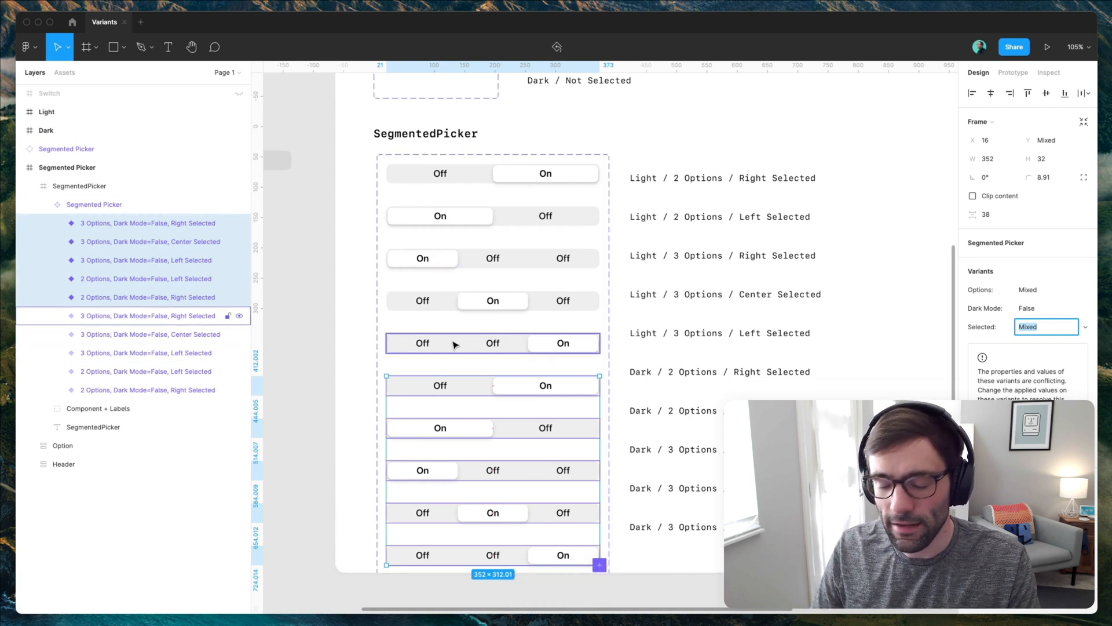
key(Escape)
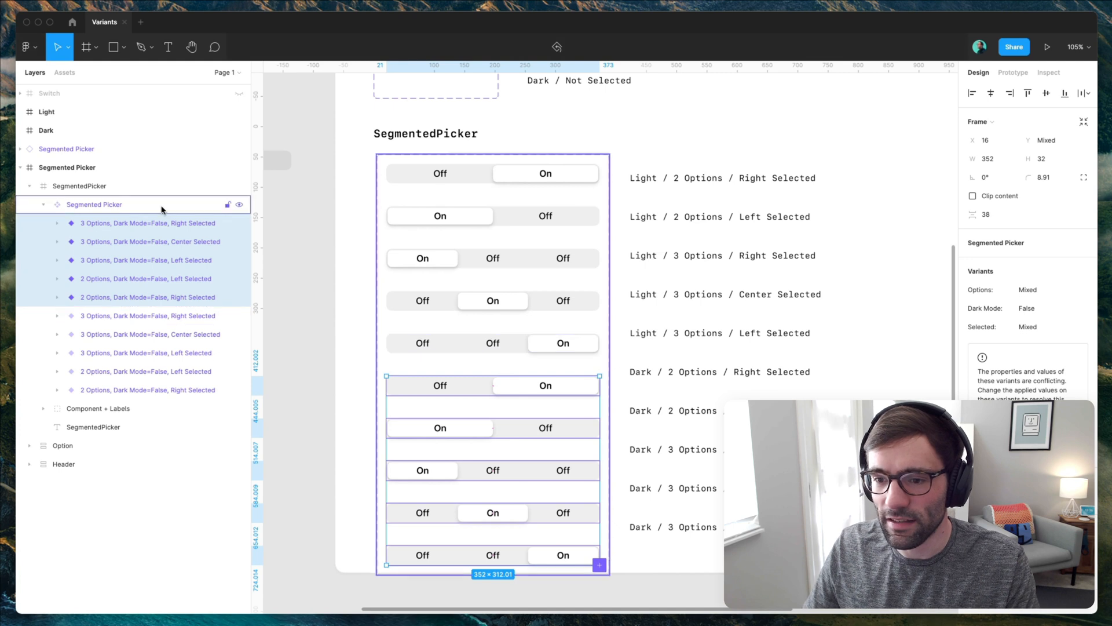
Set the Dark Mode property of the five duplicated variants to True.
click(1040, 310)
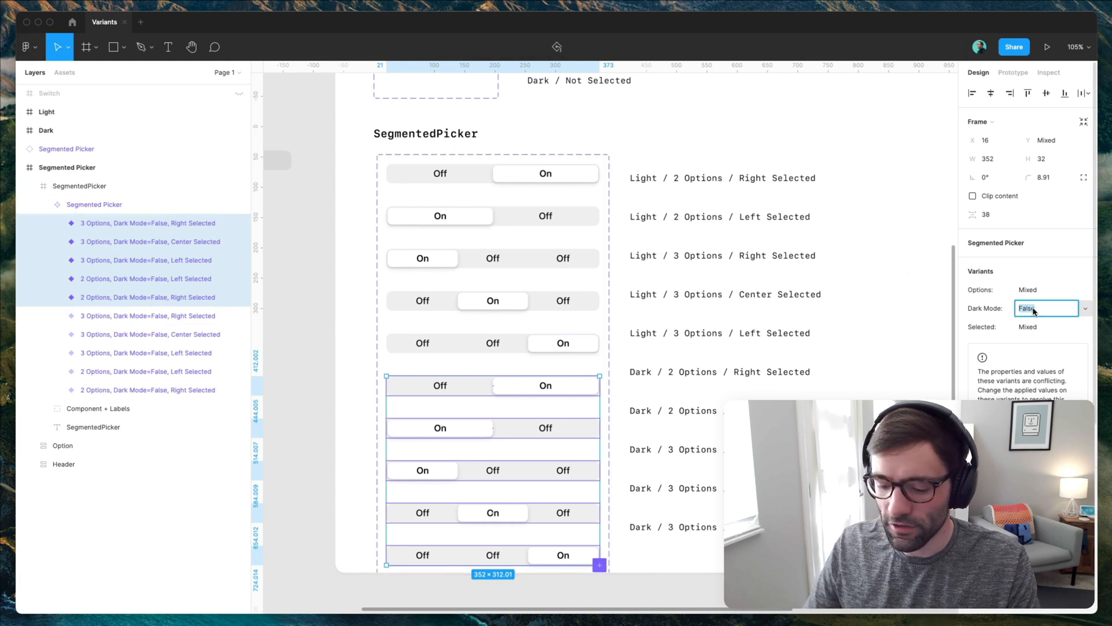
text(True)
key(Return)
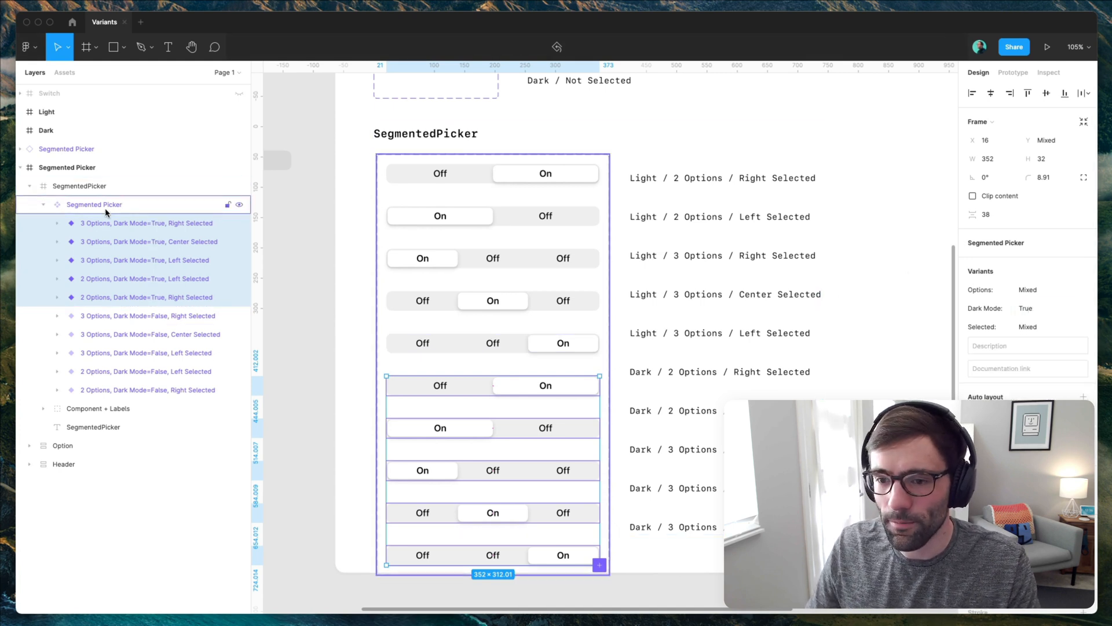
Select every nested Option in the five Dark Mode=True variants and turn on their Dark Mode.
click(113, 223)
shift+click(116, 297)
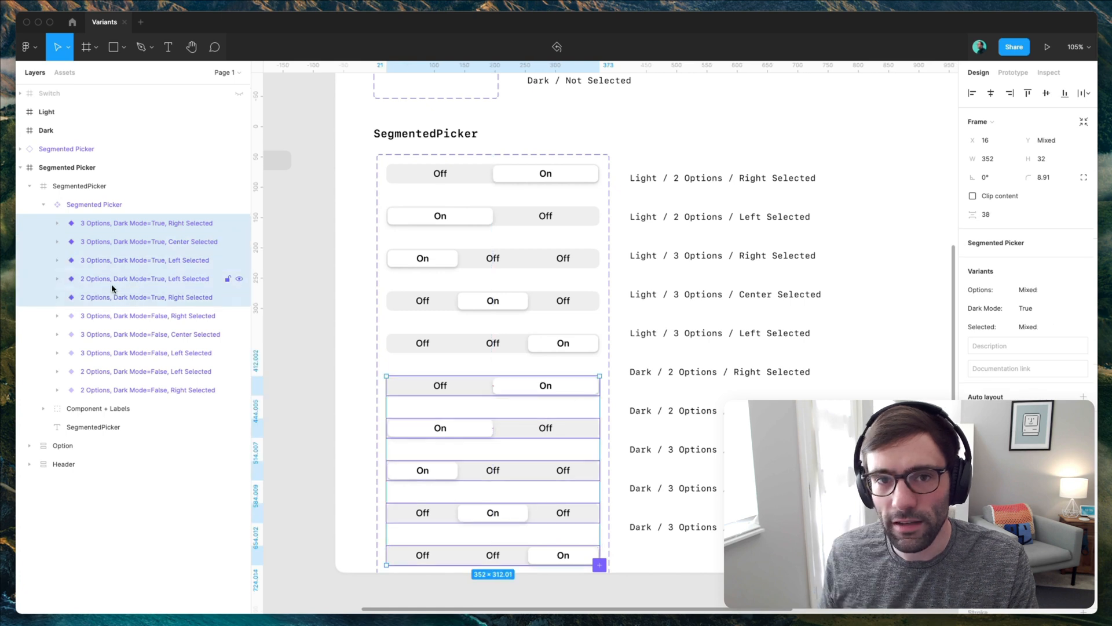
key(Return)
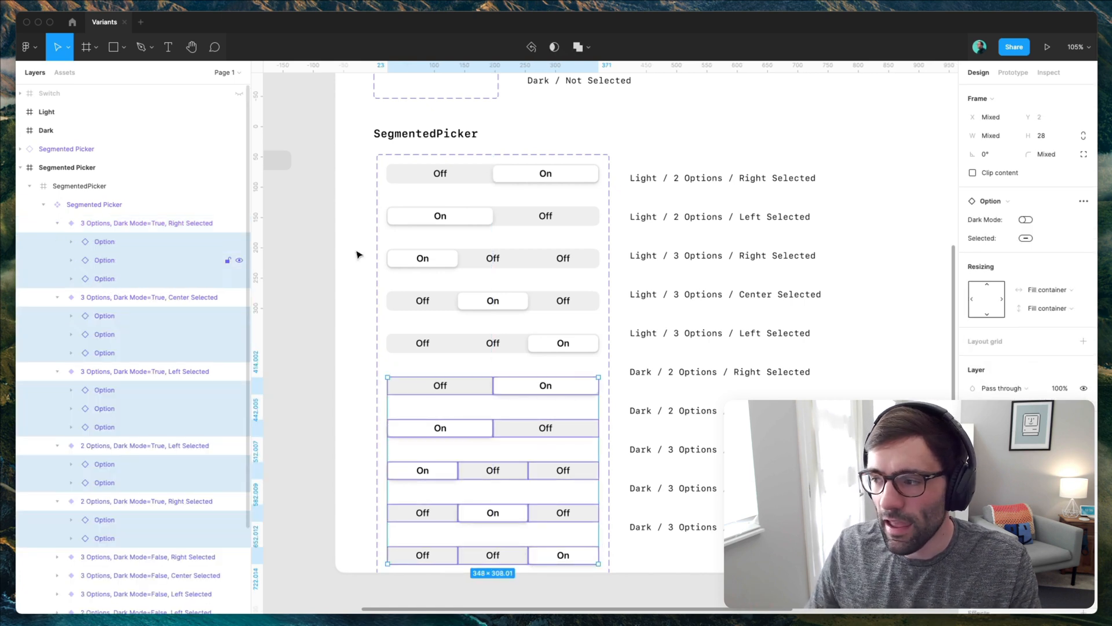
click(1026, 220)
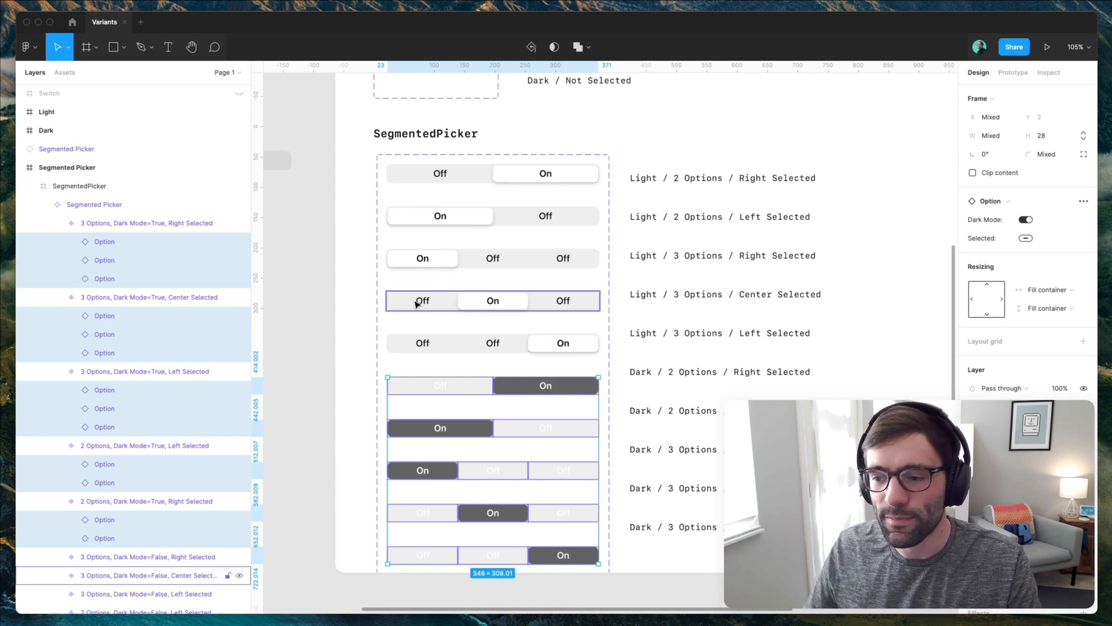
scroll(417, 304, down, 1)
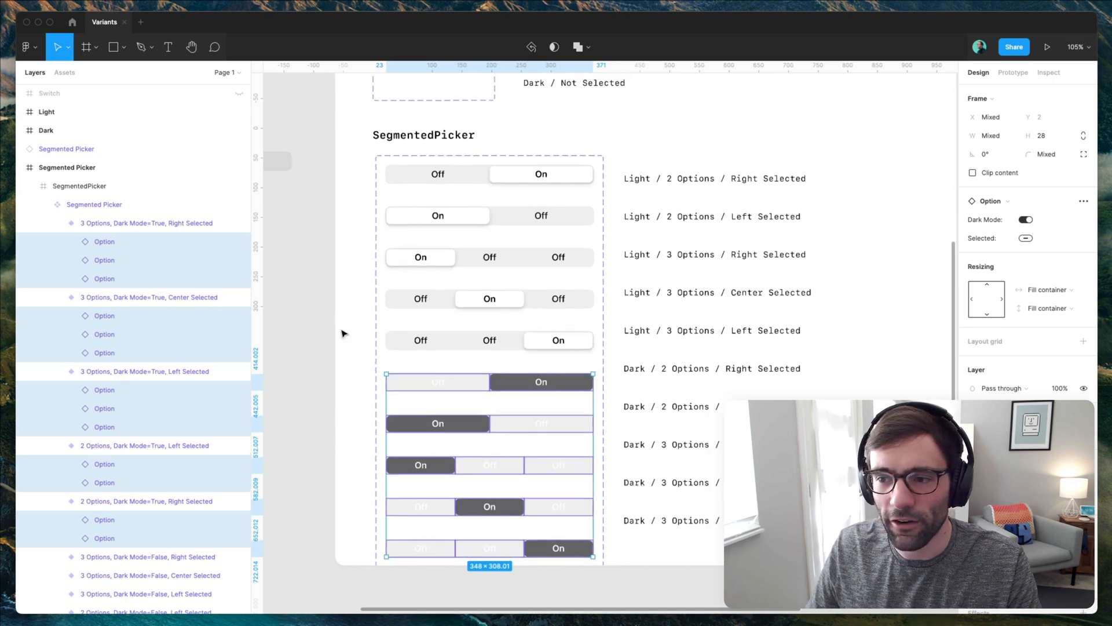
Select the Dark reference frame beside the artboard and examine its background fill.
scroll(342, 331, down, 5)
scroll(640, 286, right, 5)
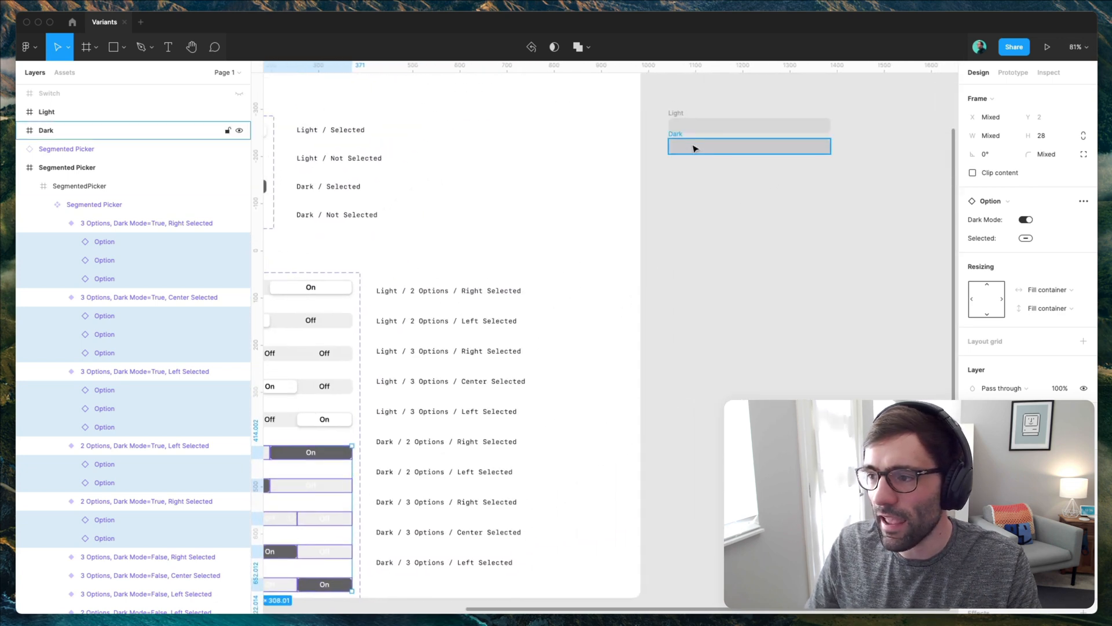
click(675, 132)
click(663, 151)
click(672, 135)
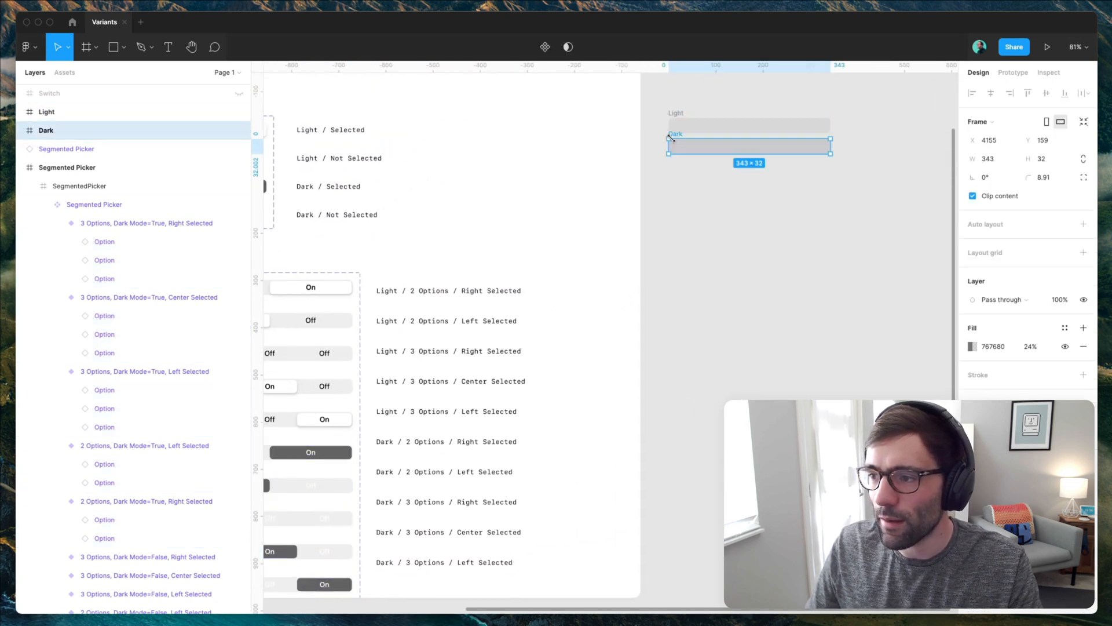
scroll(660, 184, down, 3)
scroll(661, 184, left, 5)
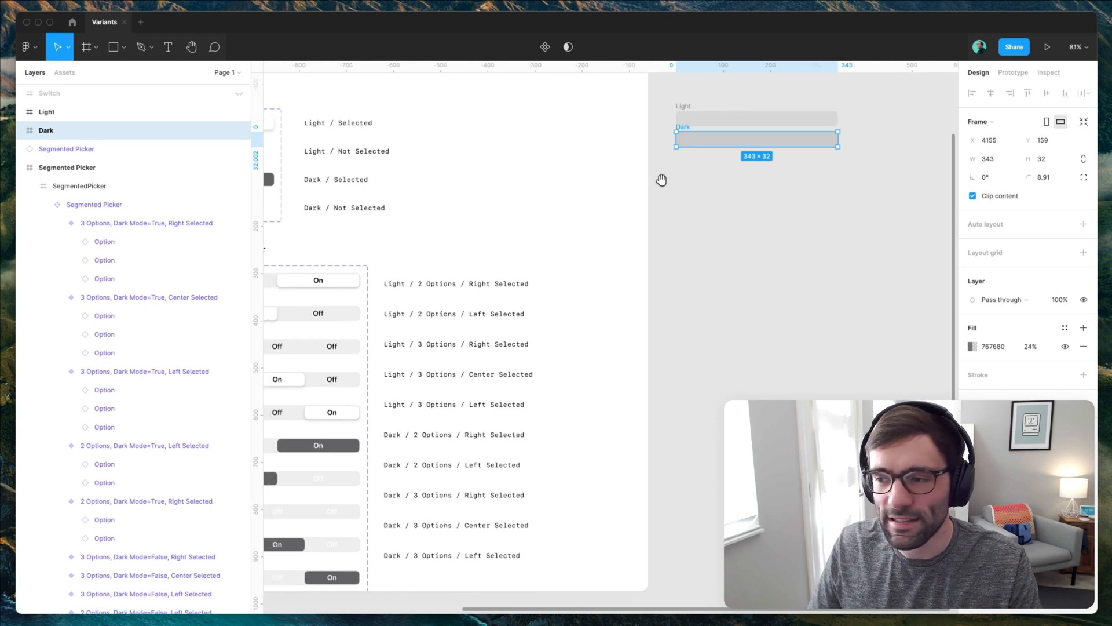
Apply the Dark reference frame's fill, 767680 at 24%, to the five Dark Mode=True variants in the Segmented Picker component set.
click(457, 350)
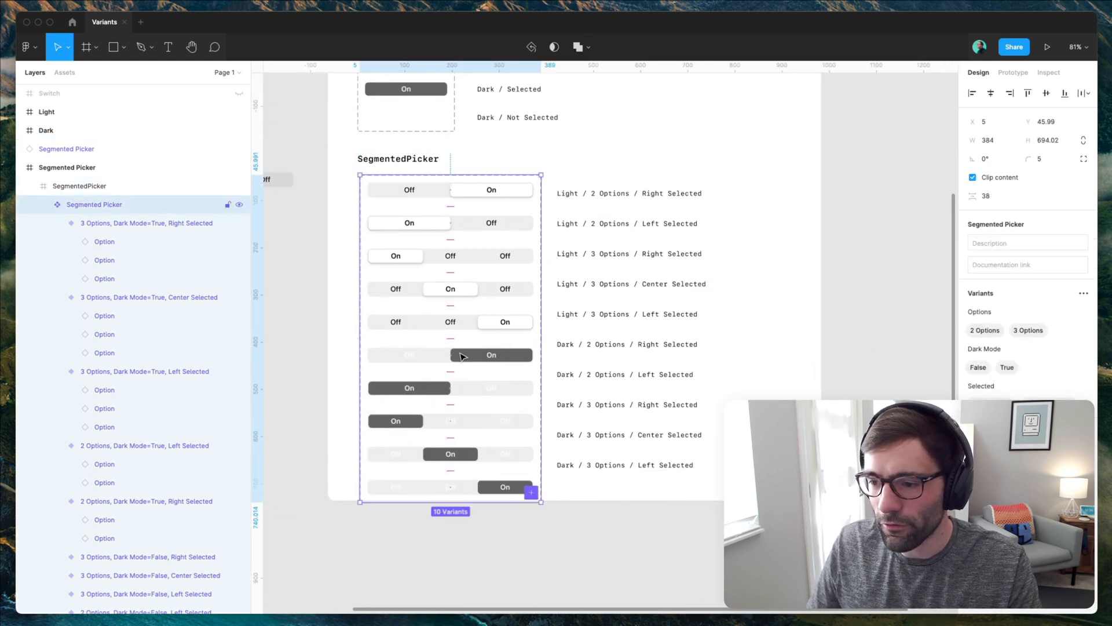
click(464, 354)
key(Escape)
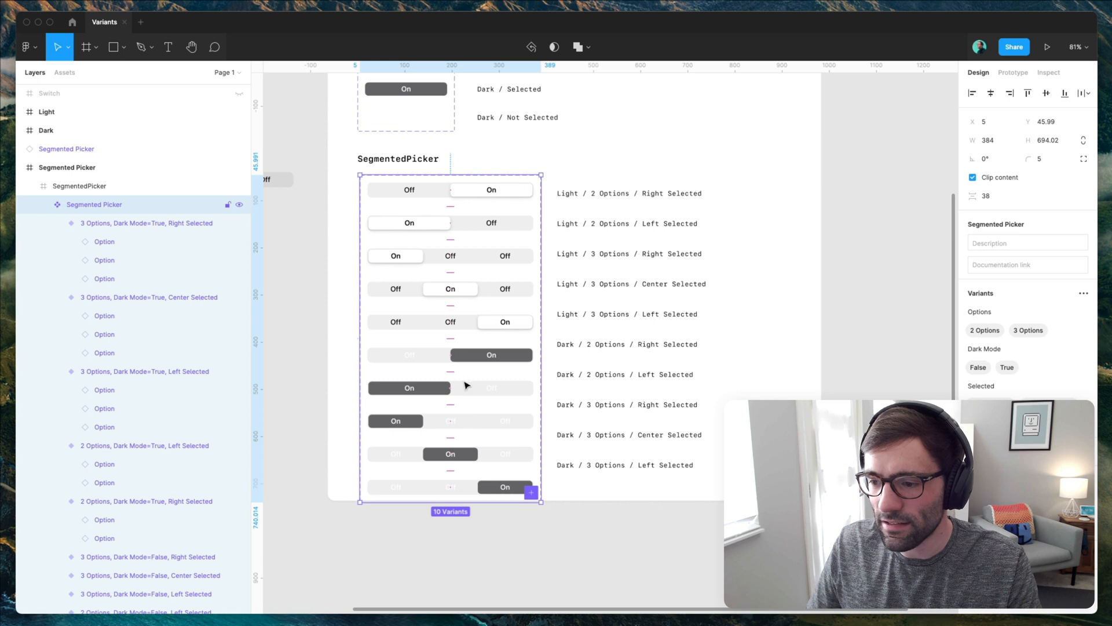
click(481, 354)
shift+click(482, 388)
shift+click(479, 420)
shift+click(481, 453)
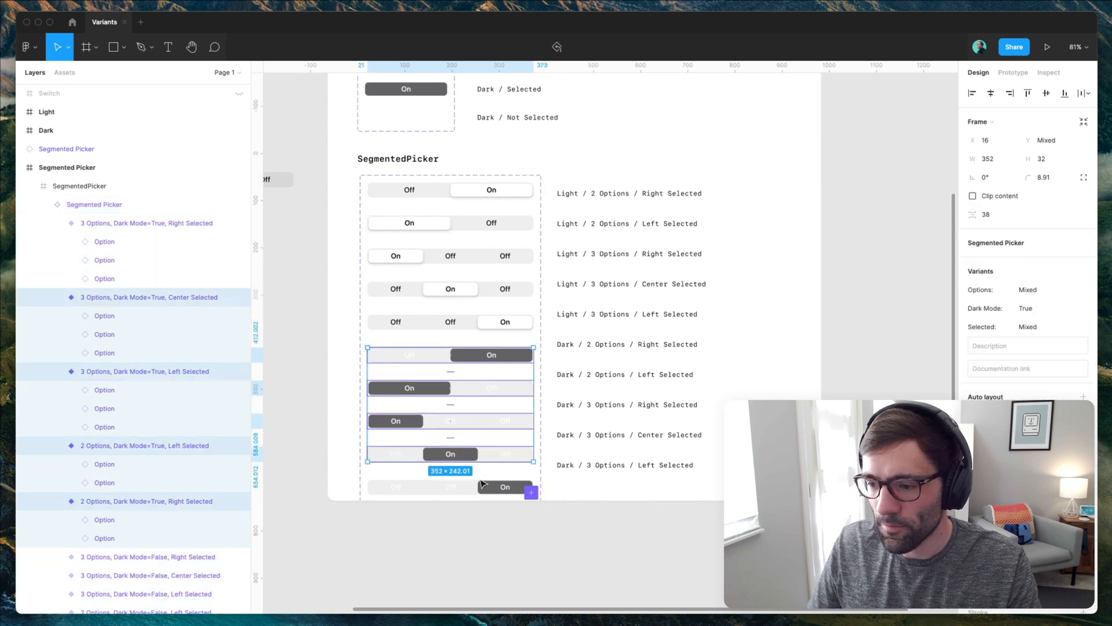
shift+click(490, 487)
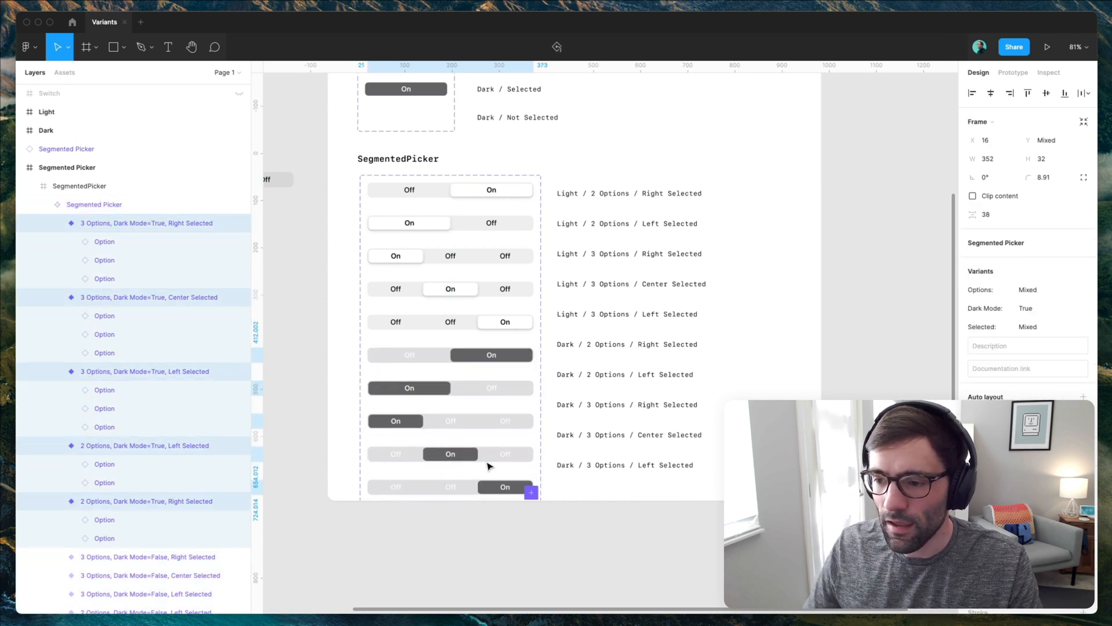
key(Escape)
Select the Segmented Picker instance beside the artboard and look through its commands for swapping the instance and changing the variant.
scroll(601, 293, up, 3)
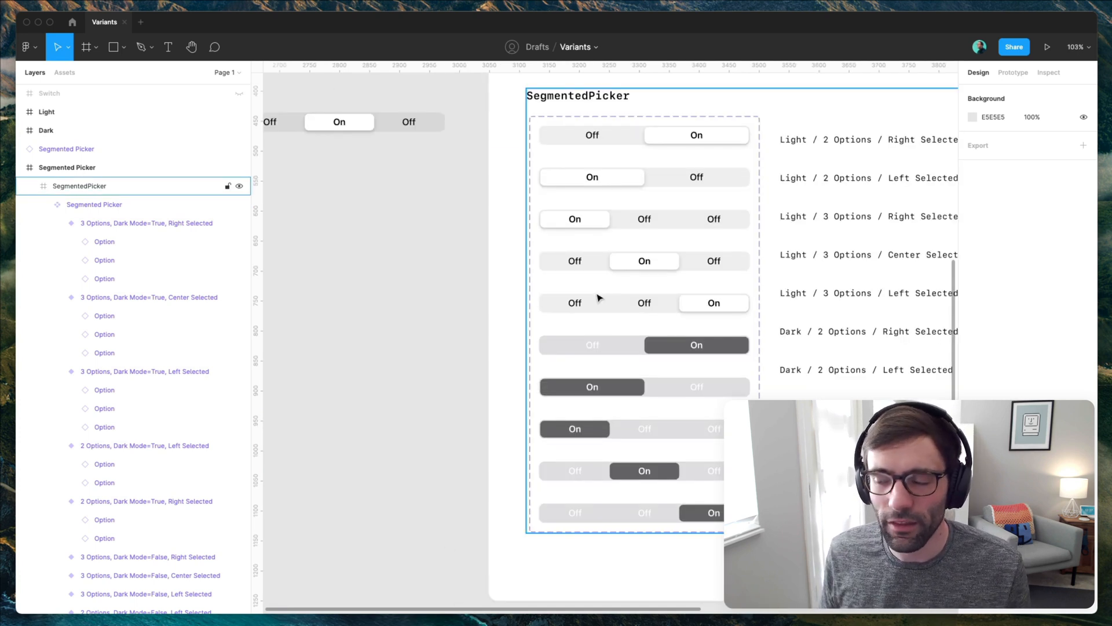
scroll(435, 174, left, 4)
scroll(435, 173, up, 2)
click(435, 174)
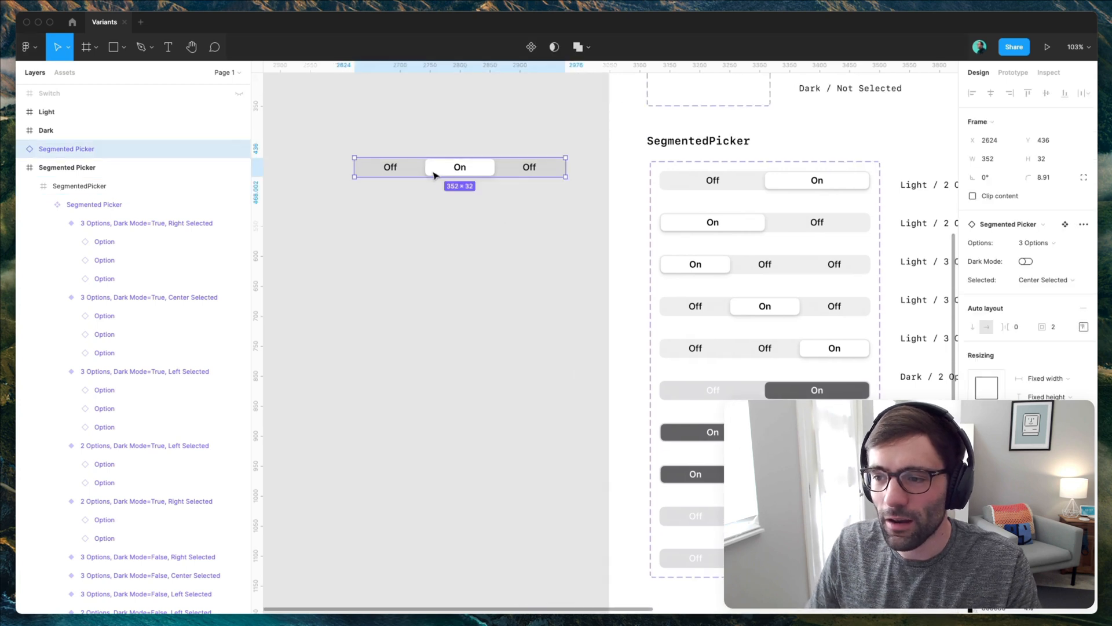
right_click(456, 166)
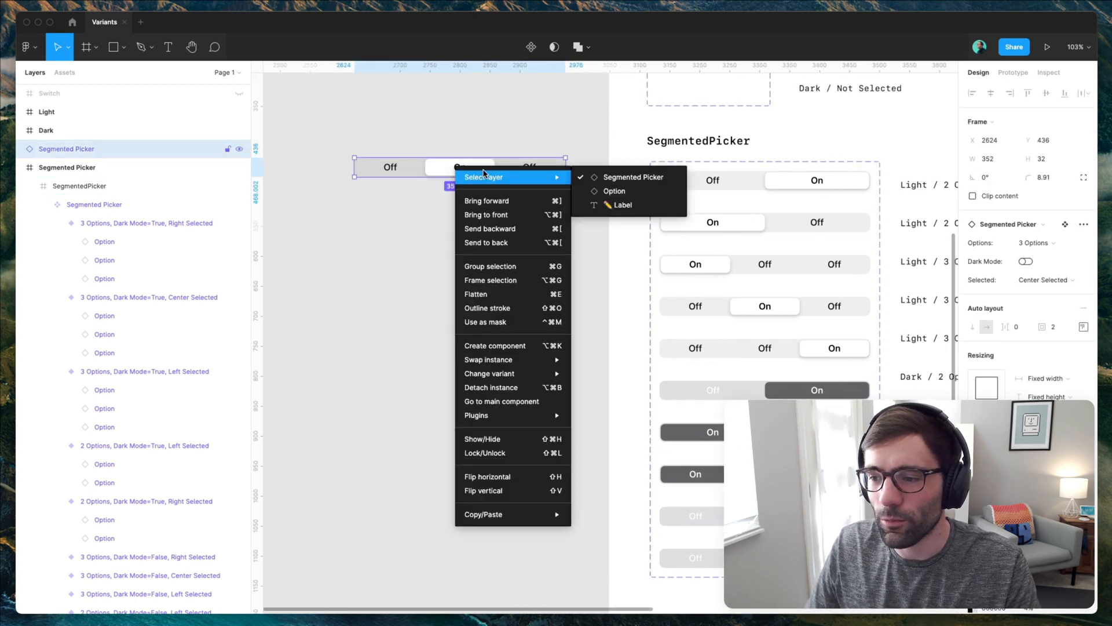
mouse_move(498, 380)
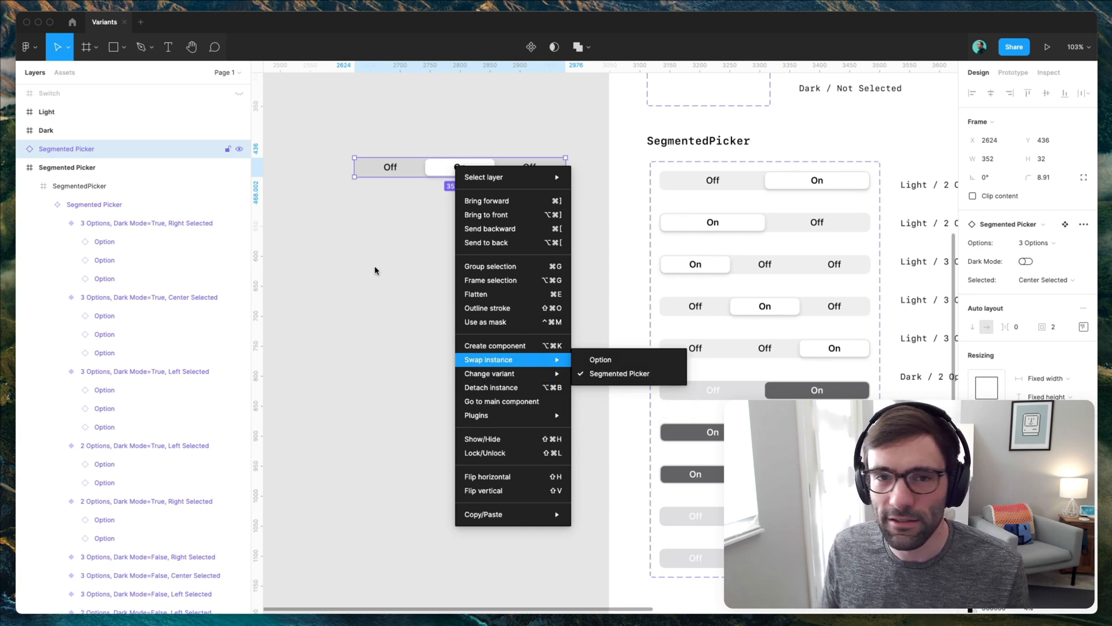
scroll(345, 231, up, 2)
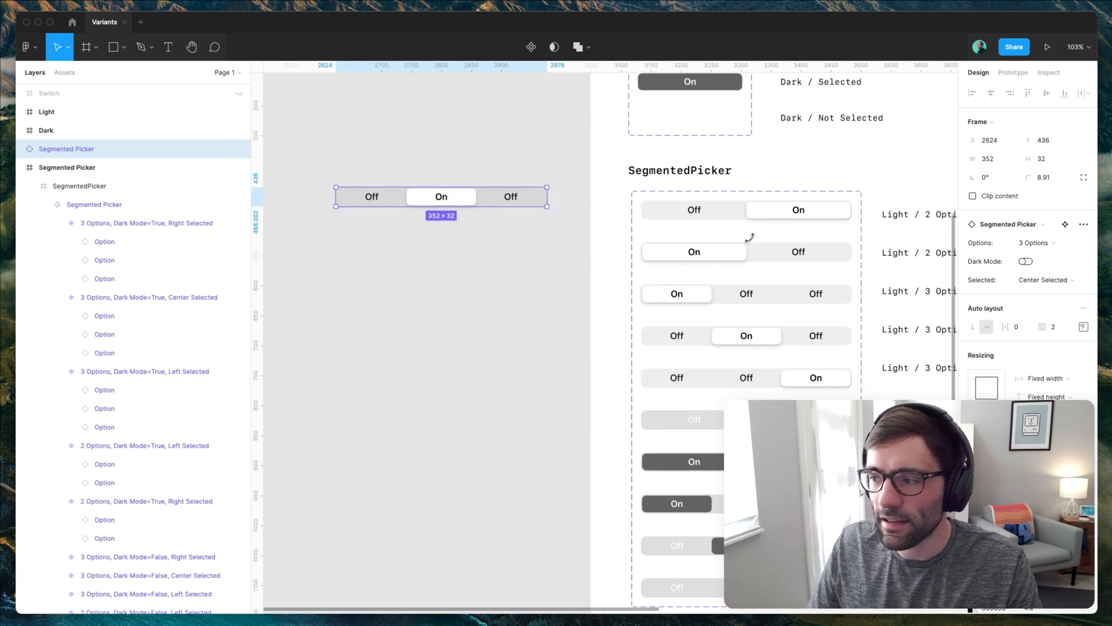
Set the Segmented Picker instance to 2 Options with Left Selected, briefly toggling its Dark Mode on and off.
click(1037, 242)
click(1046, 227)
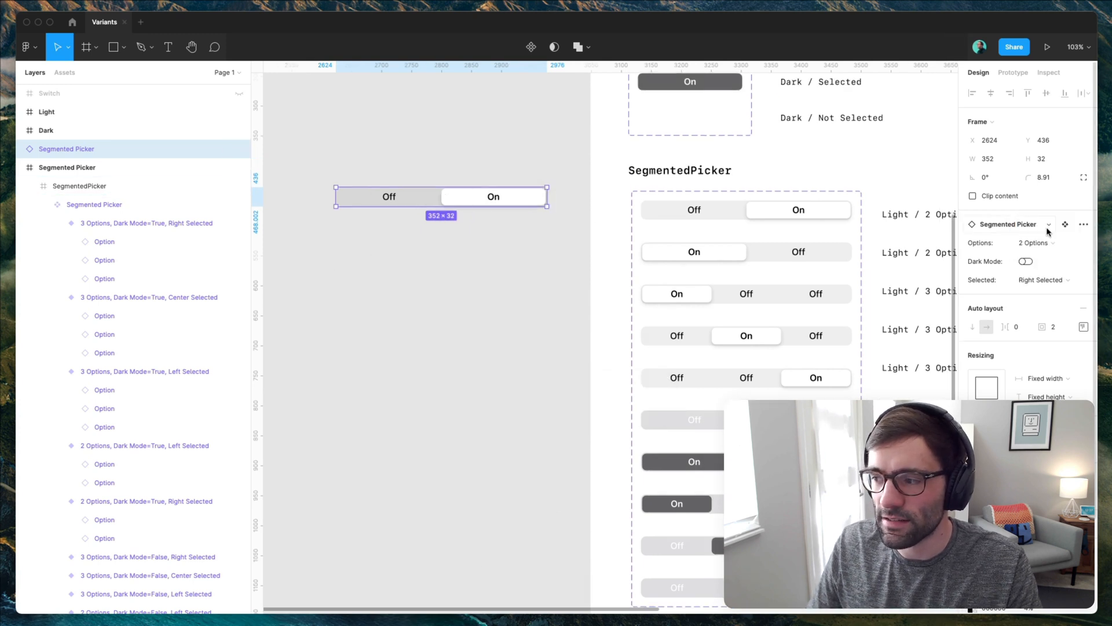
click(1025, 261)
click(1025, 261)
click(1041, 280)
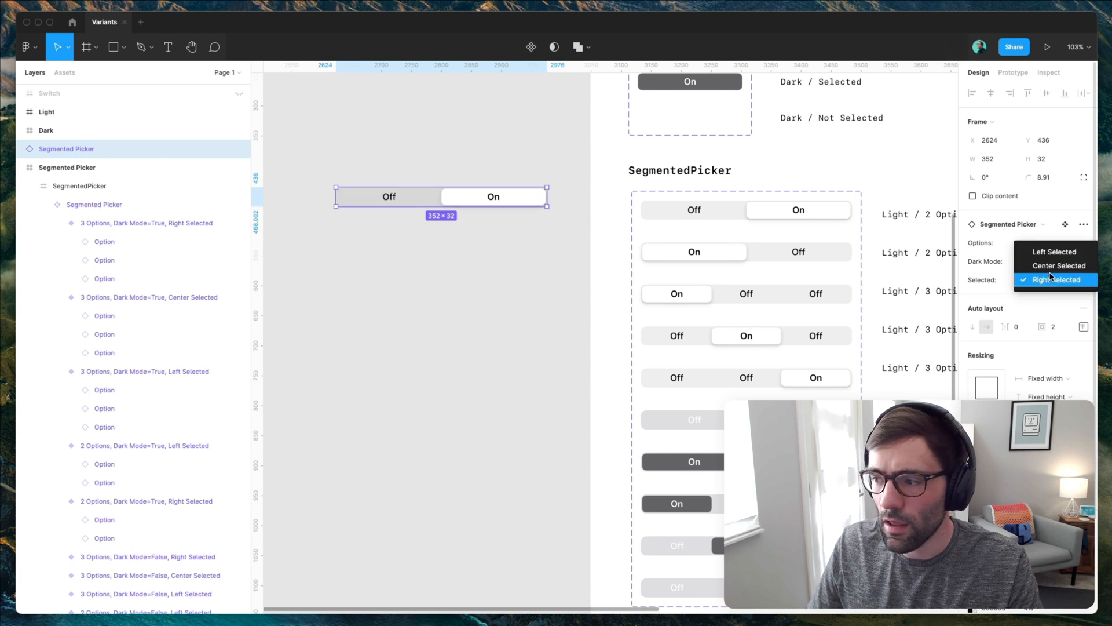
click(1052, 250)
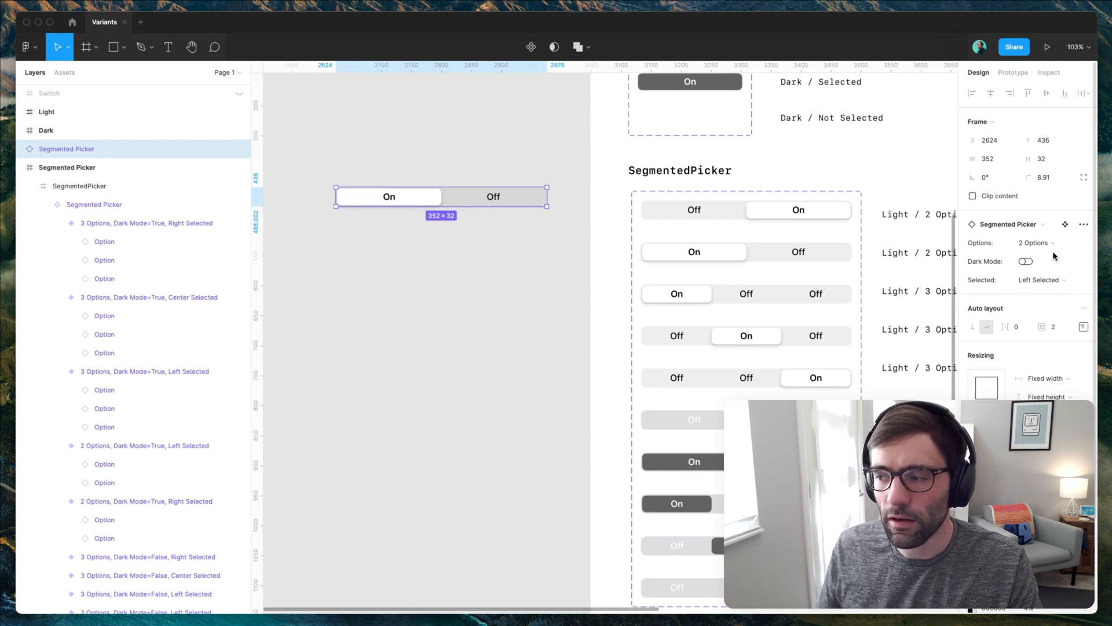
Set the Segmented Picker instance to 3 Options and try its Dark Mode on and off.
click(1037, 243)
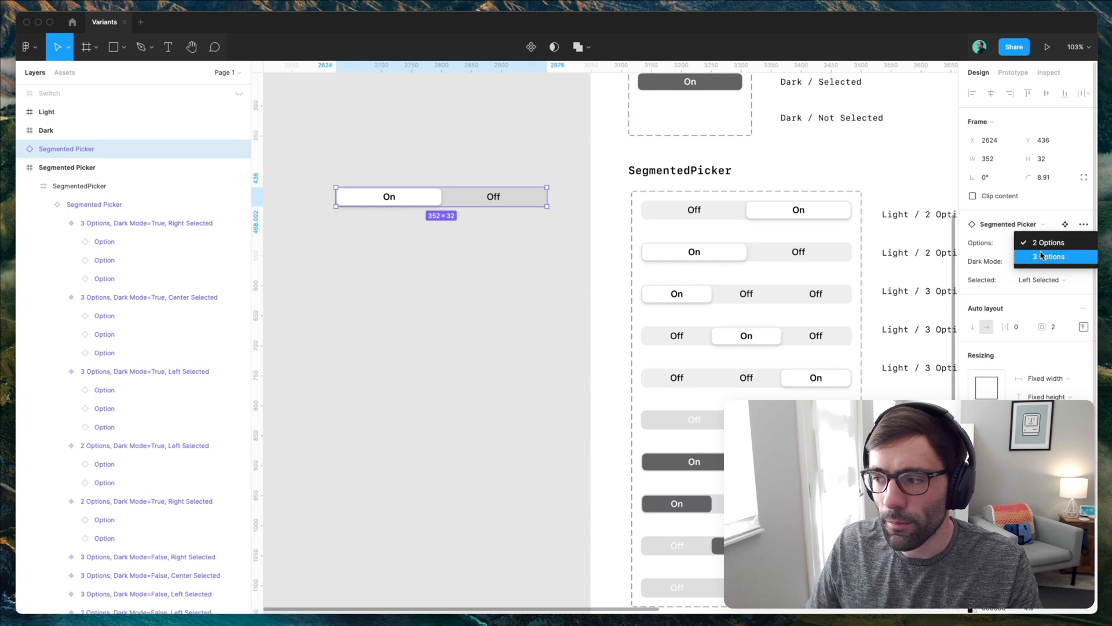
click(1041, 257)
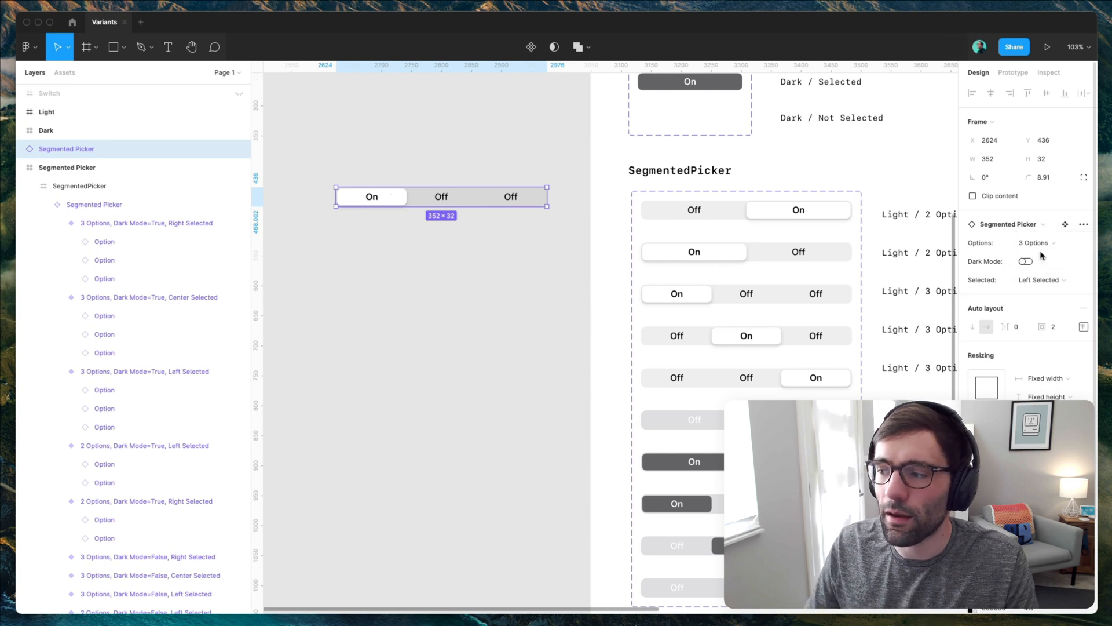
click(1026, 262)
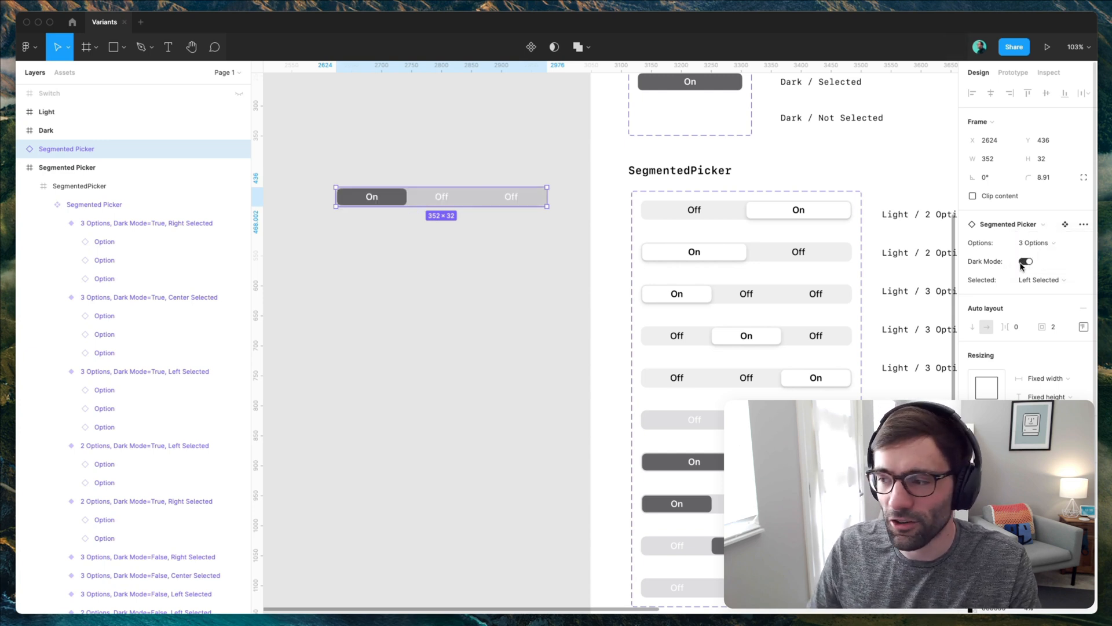
click(1025, 261)
Cycle the light three-option instance's Selected property through Center, Right, Center and Left Selected.
click(1037, 280)
click(1041, 294)
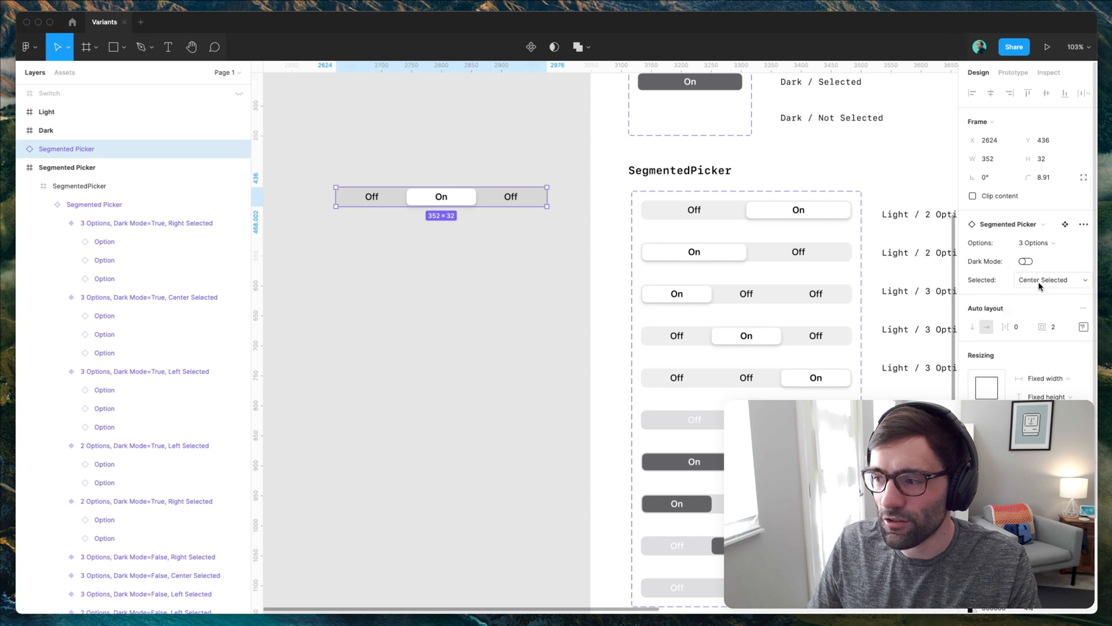
click(1041, 283)
click(1041, 293)
click(1041, 281)
click(1041, 265)
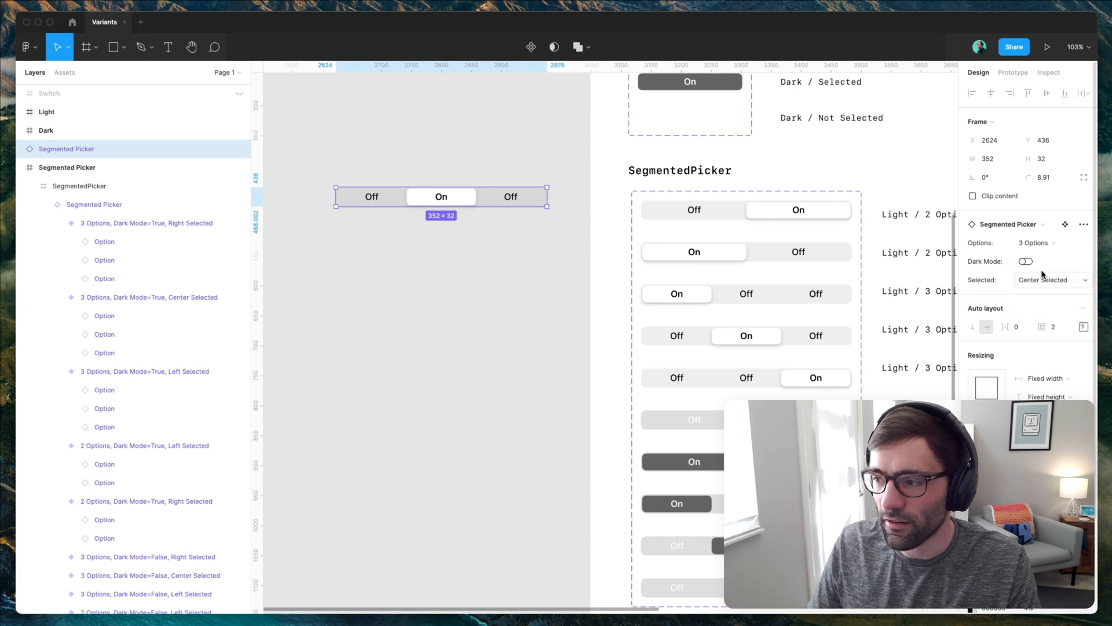
click(1041, 280)
click(1041, 264)
Turn on Dark Mode for the three-option instance and change Selected to Center Selected, ending on Right Selected.
click(1026, 261)
click(1041, 281)
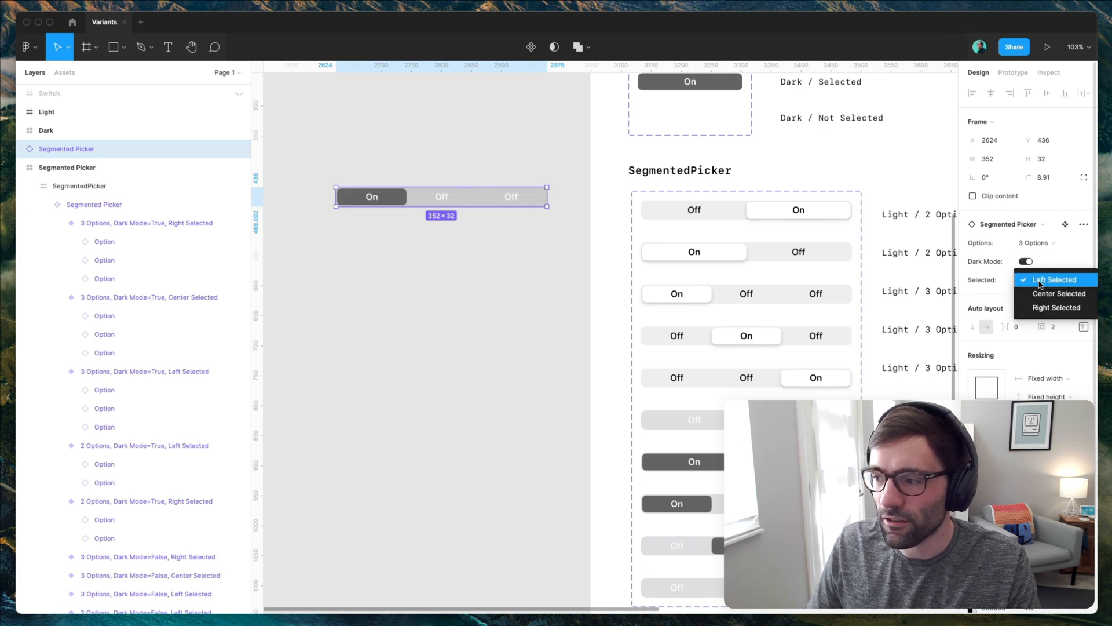
click(1041, 294)
click(1041, 280)
click(1043, 293)
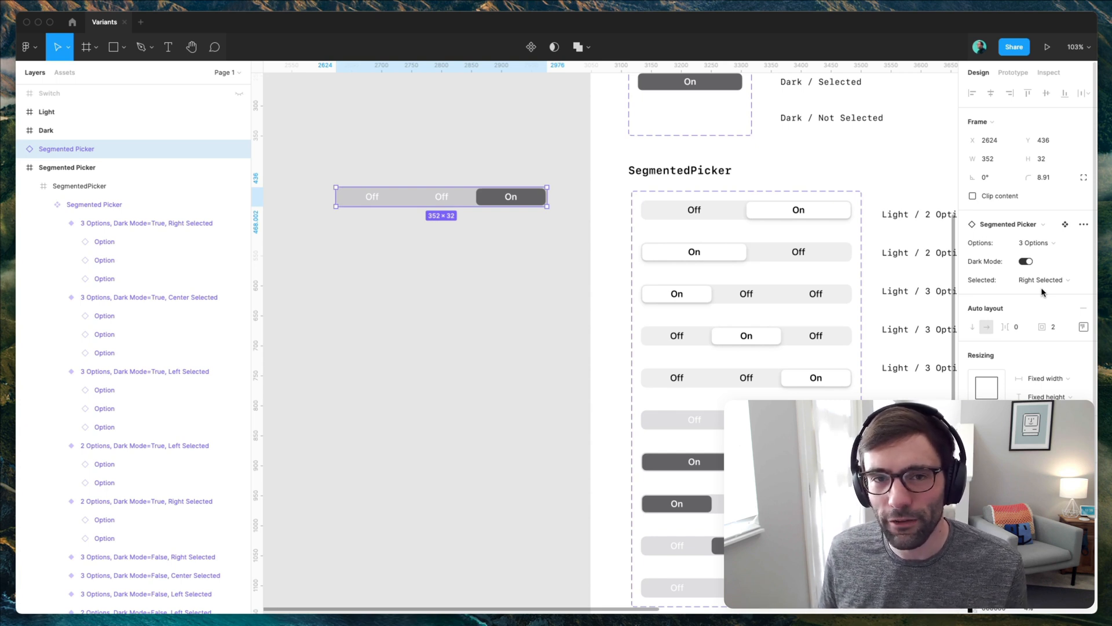
Deselect the instance and review the Option and SegmentedPicker component sets on the artboard against their variant labels.
click(616, 238)
scroll(616, 238, down, 4)
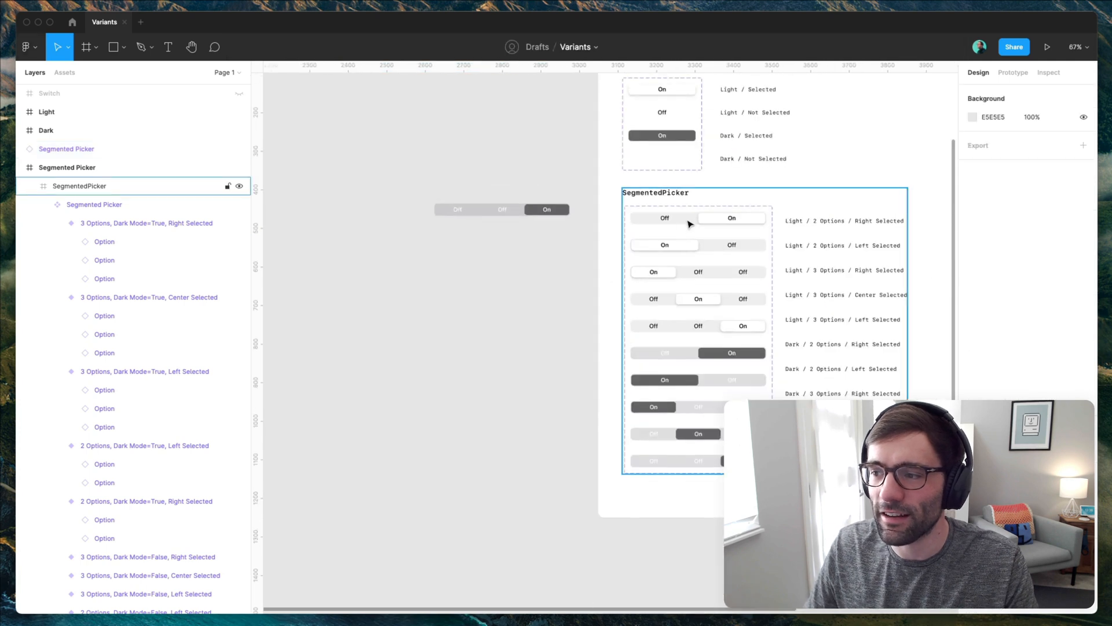
scroll(690, 223, right, 5)
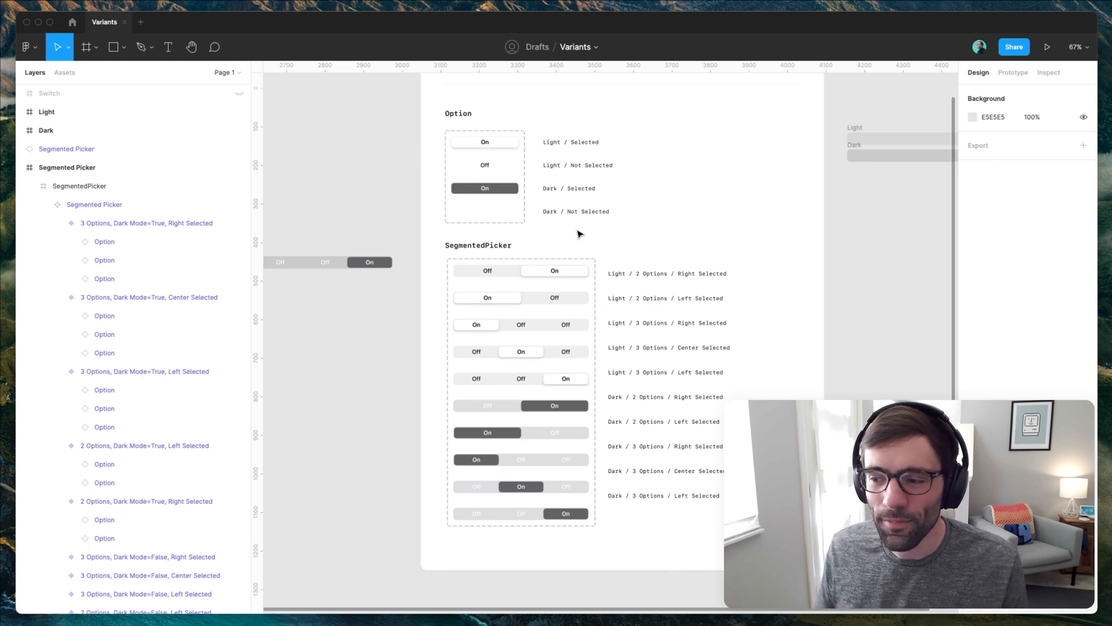
click(616, 459)
scroll(616, 459, up, 5)
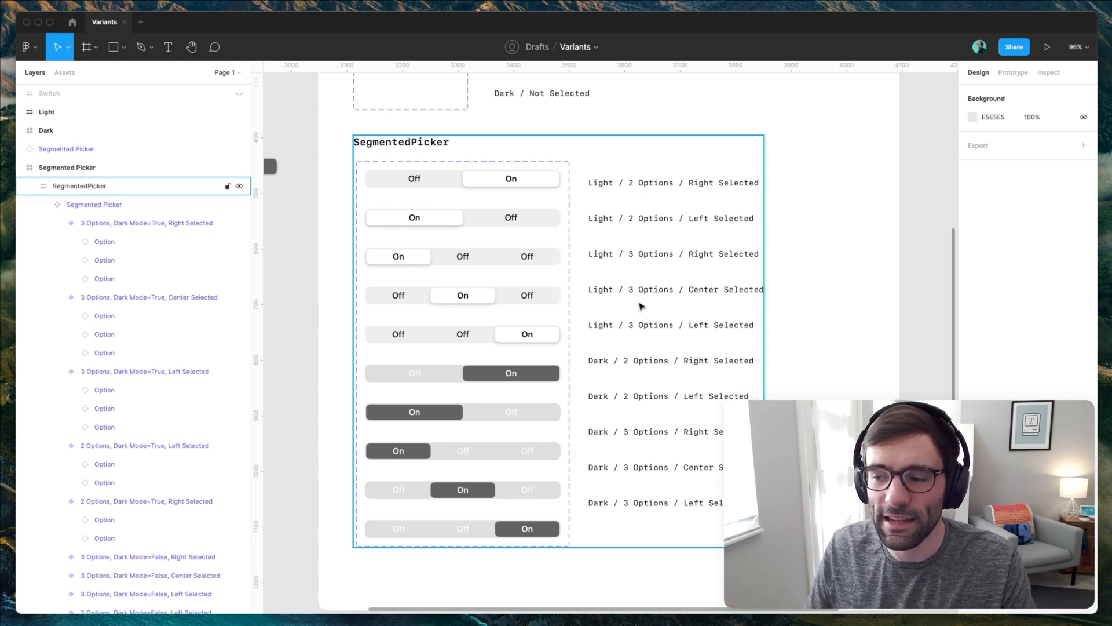
scroll(642, 301, left, 1)
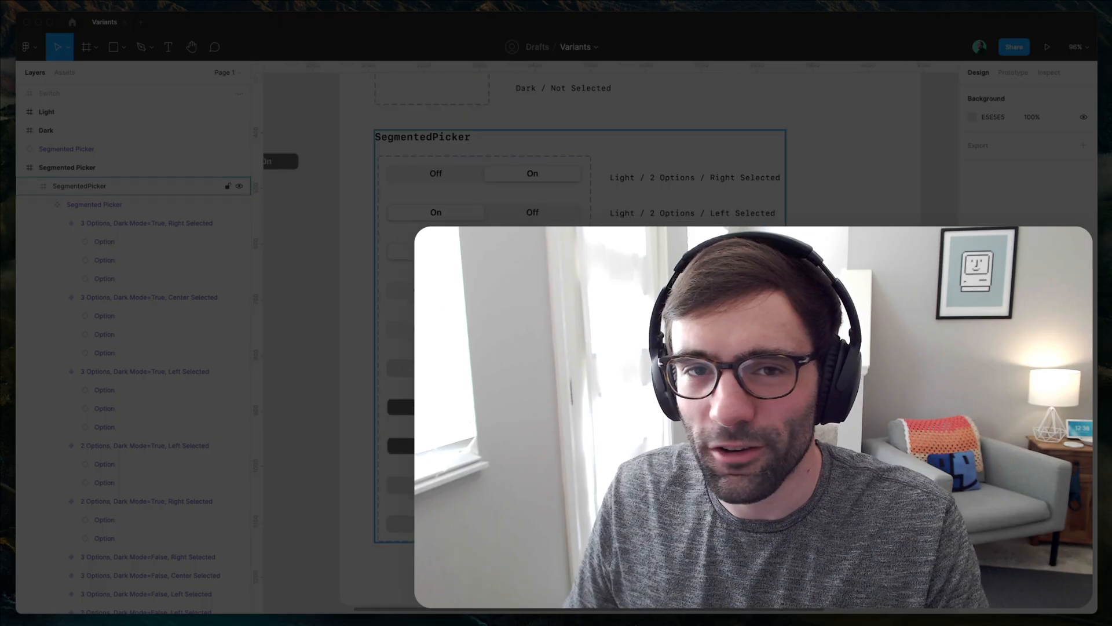